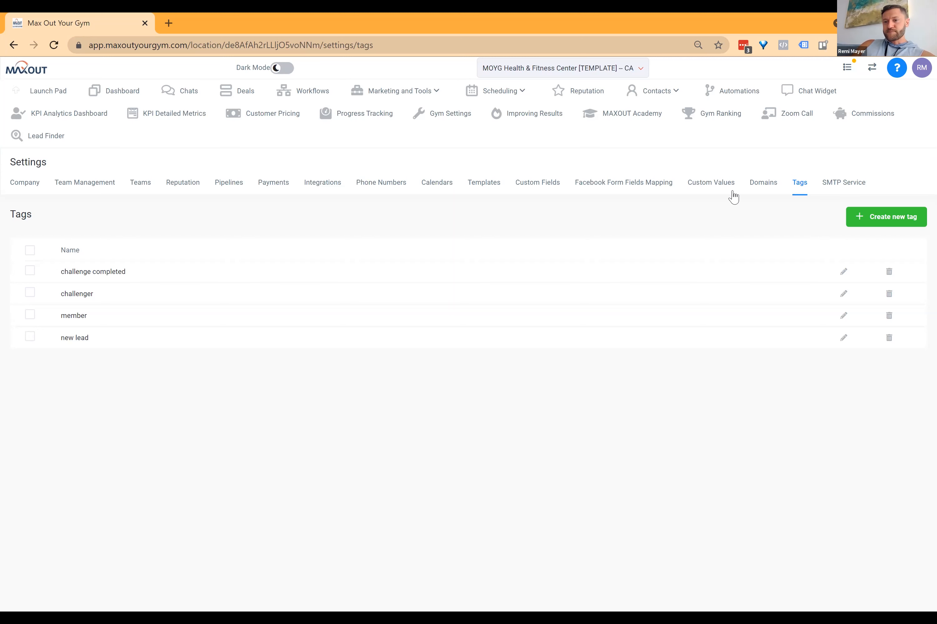
Open Lead Finder and set the search category to Apartment building
left_click(44, 141)
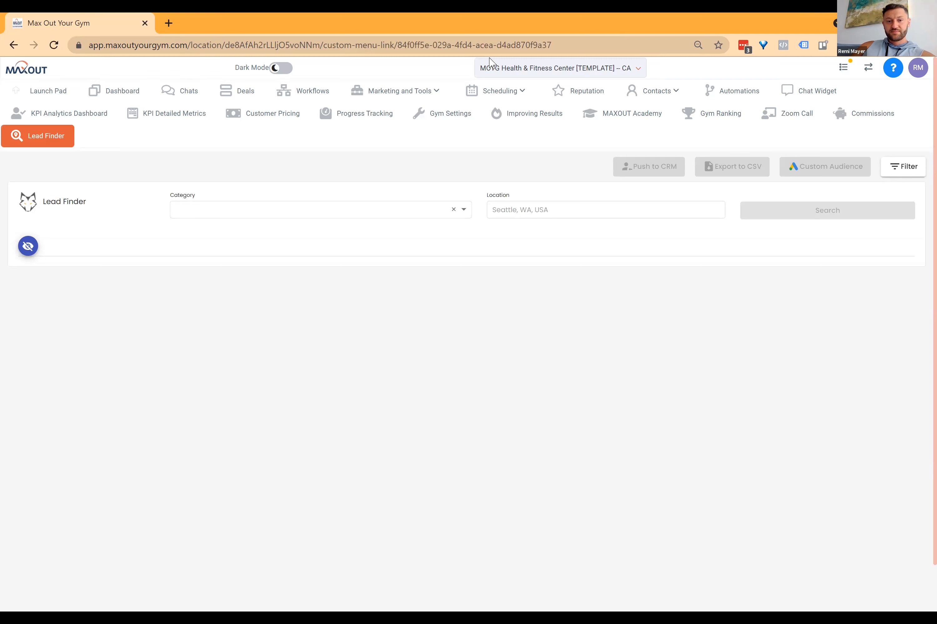
left_click(385, 211)
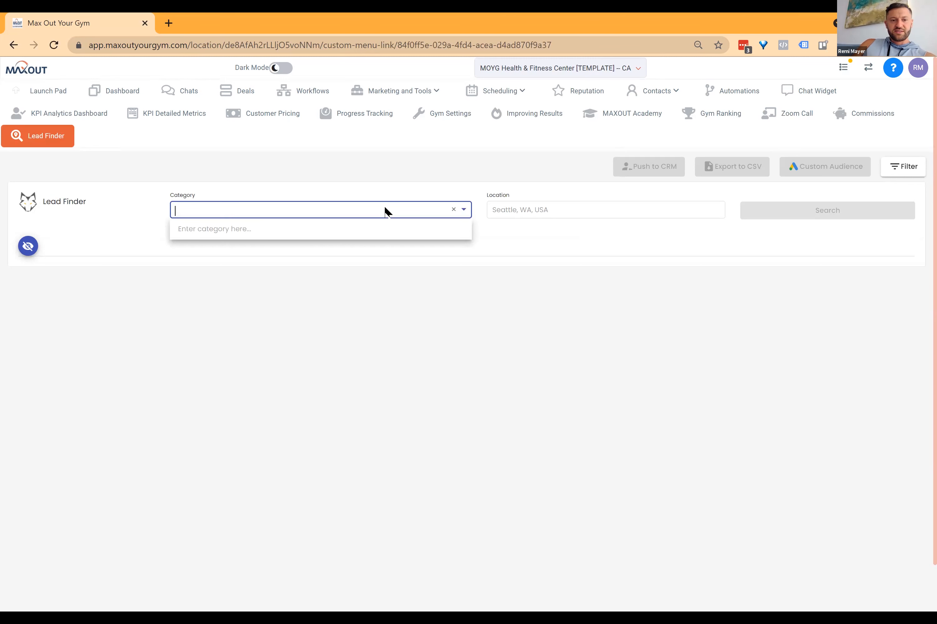
type("apa")
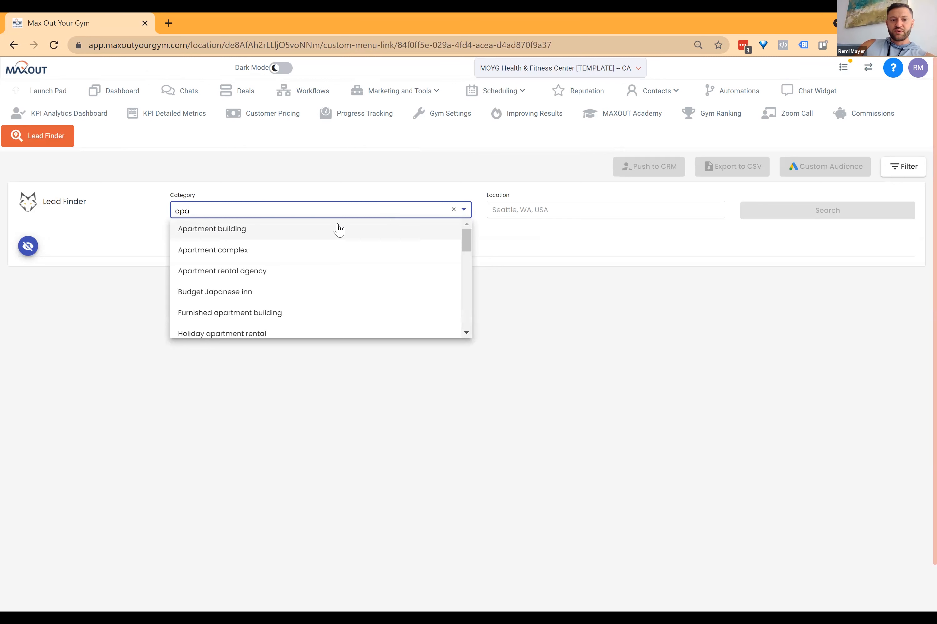
left_click(270, 237)
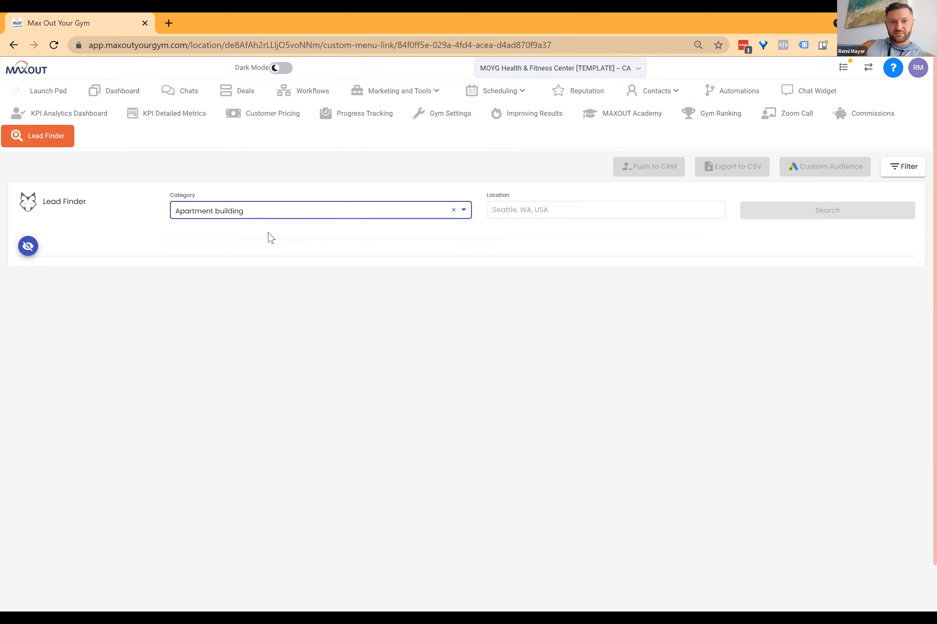
Try to set Dallas as the lead search location
left_click(569, 209)
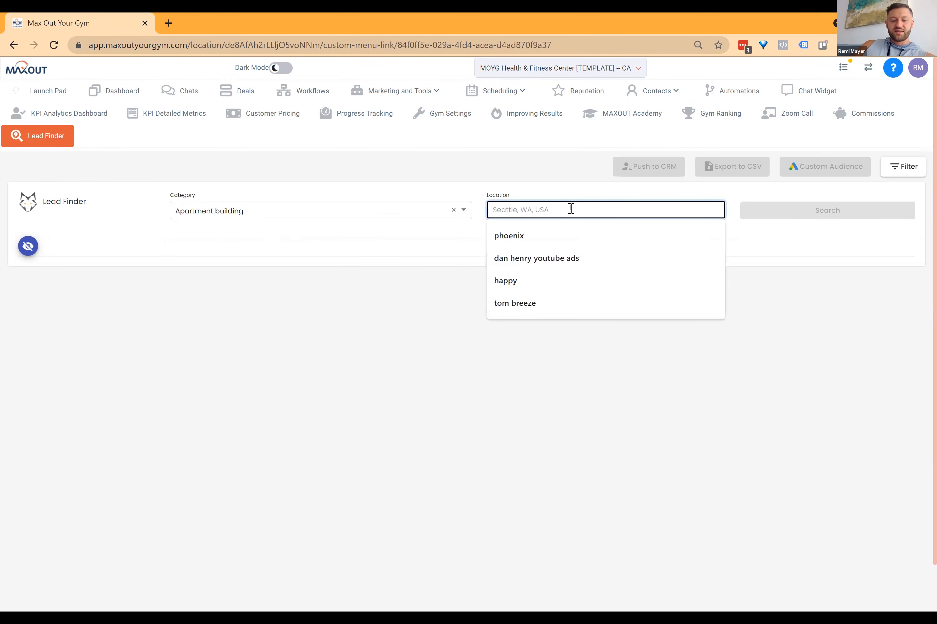
type("da")
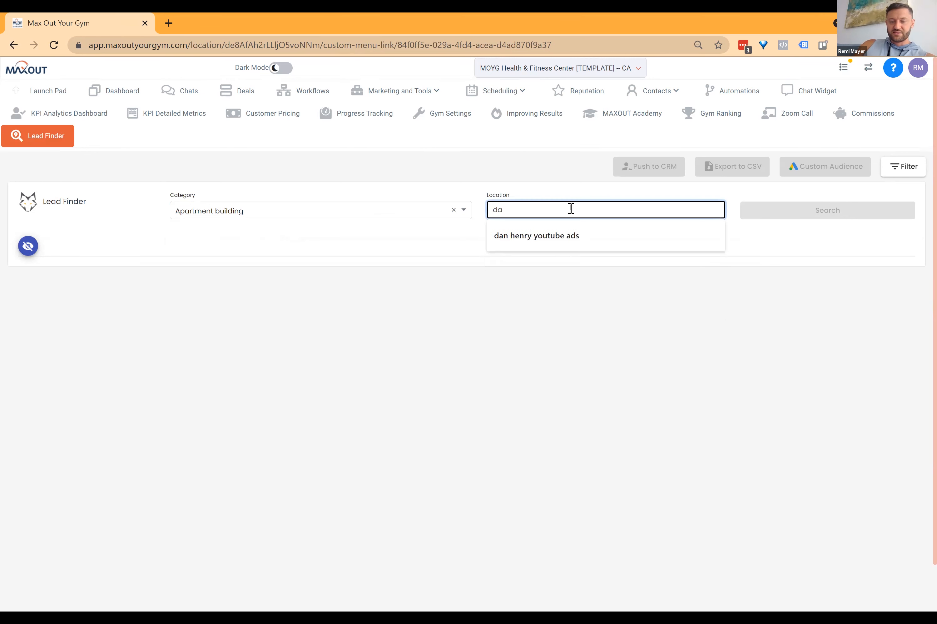
type("llas")
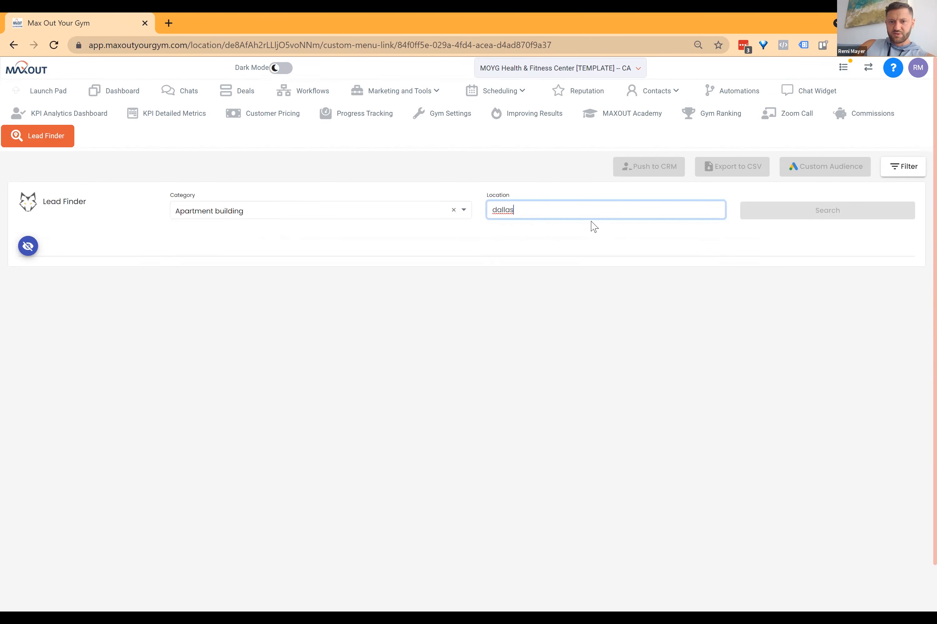
key("BackSpace")
key("BackSpace")
key("BackSpace")
key("BackSpace")
key("BackSpace")
type("allas")
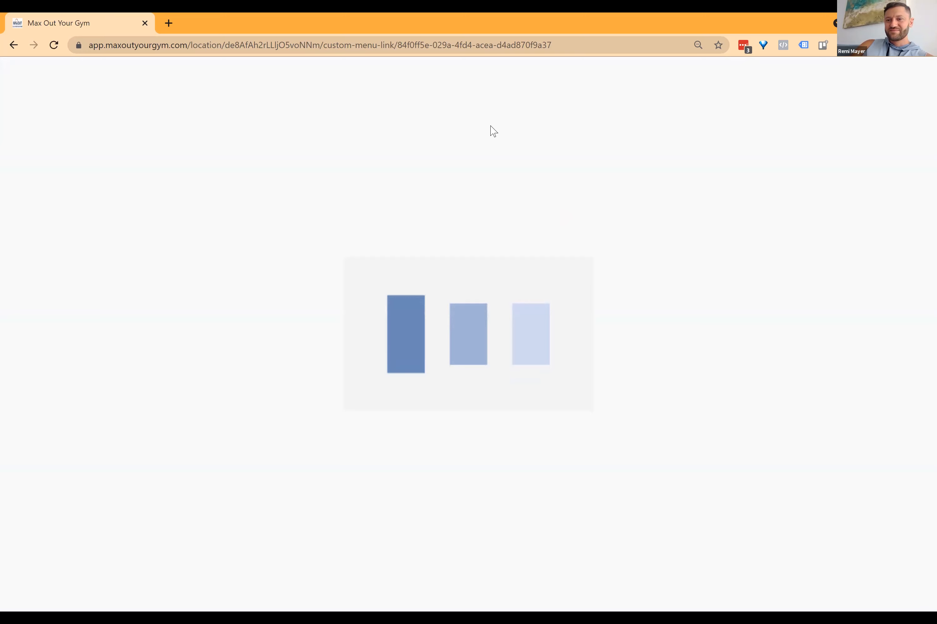
Run a lead search for the Apartment building category in Dallas, TX, US
left_click(537, 232)
type("da")
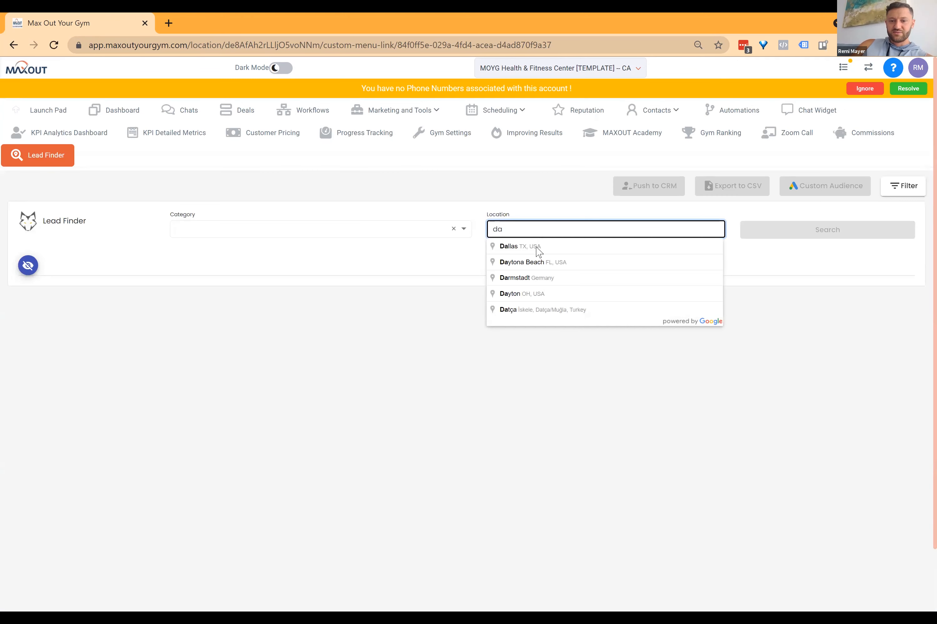
left_click(524, 246)
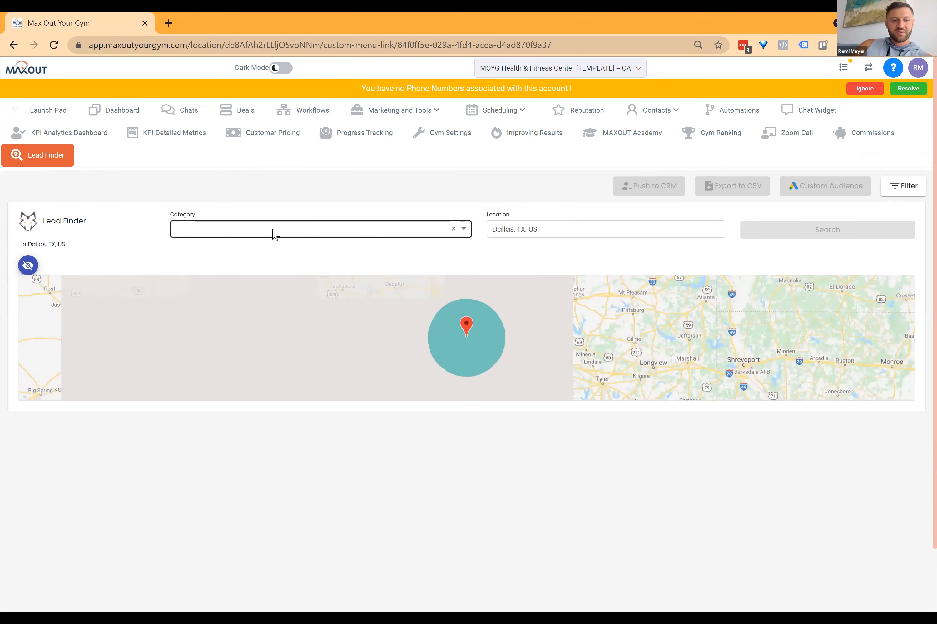
type("apa")
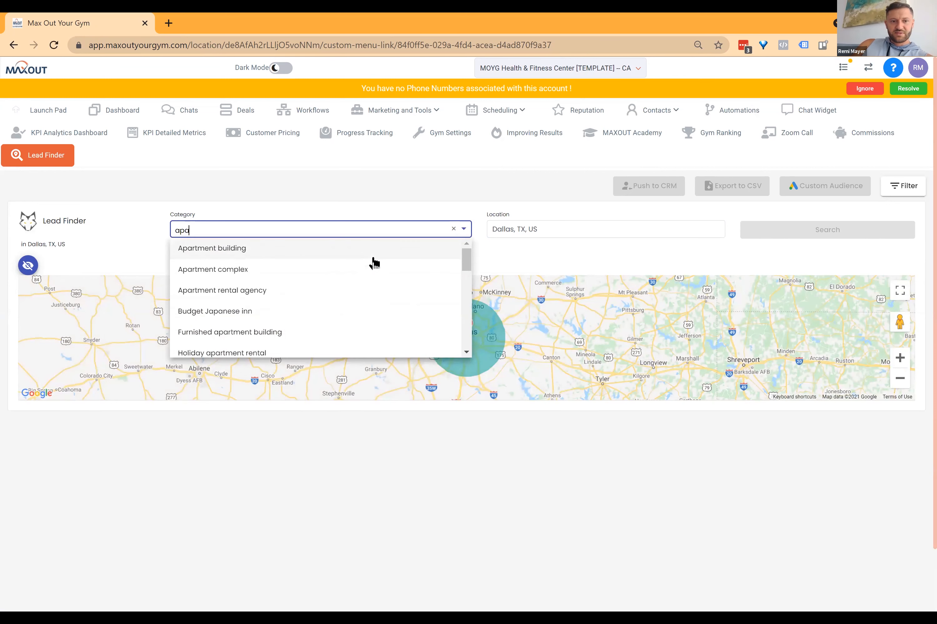
left_click(268, 249)
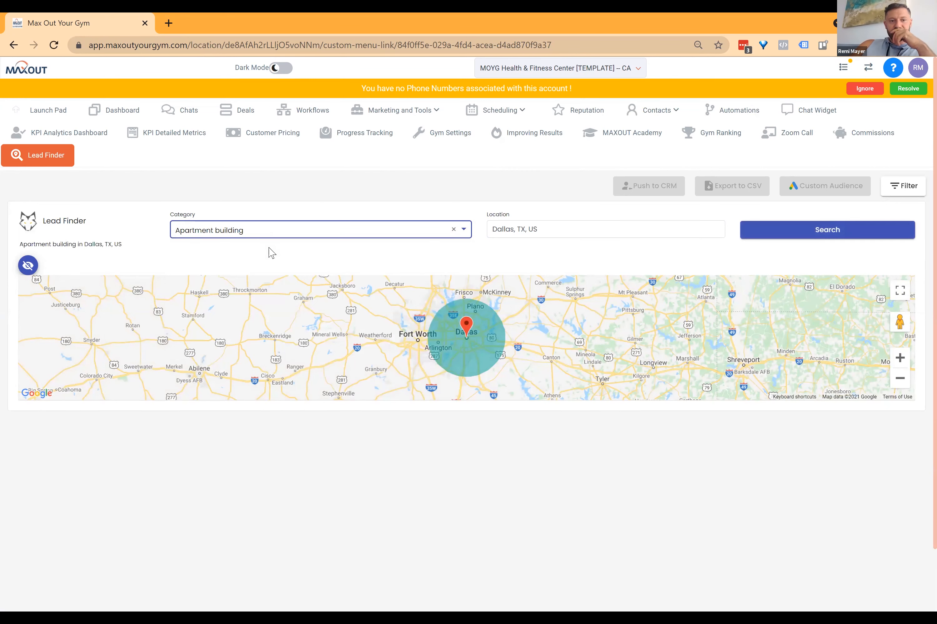
left_click(837, 234)
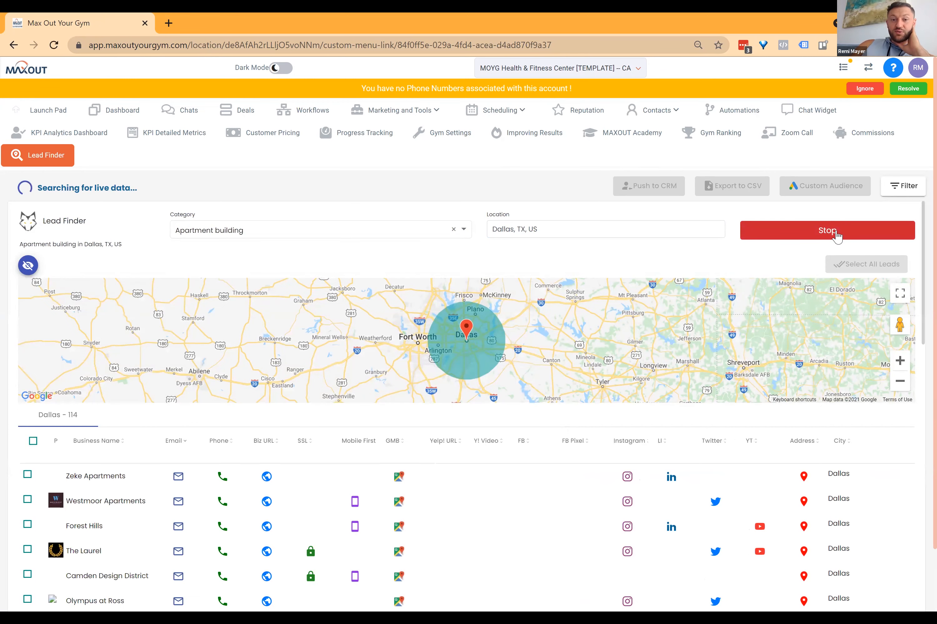
Examine the apartment leads in the results table and the contact details available for each business
scroll(181, 374, "down", 5)
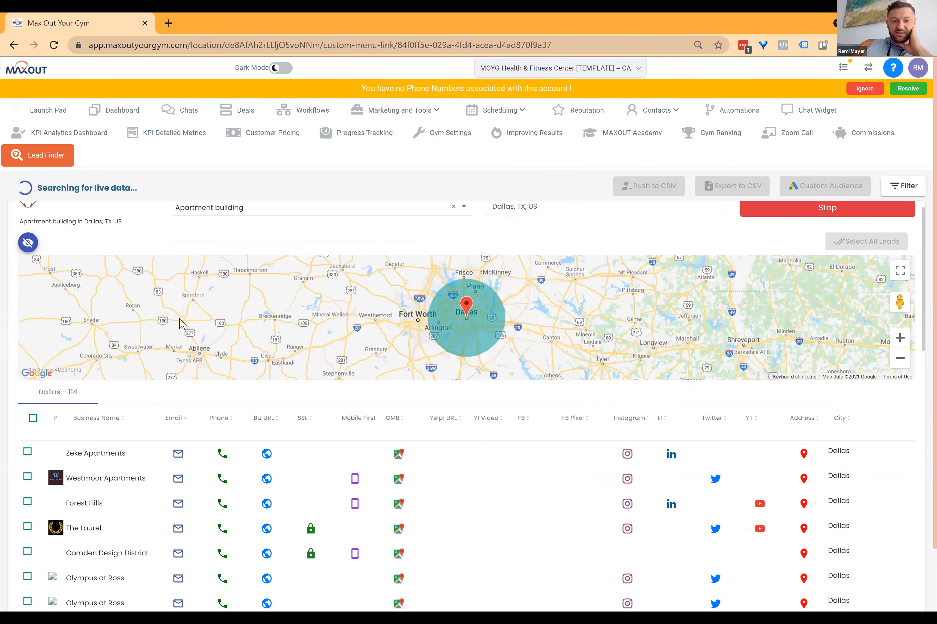
mouse_move(225, 287)
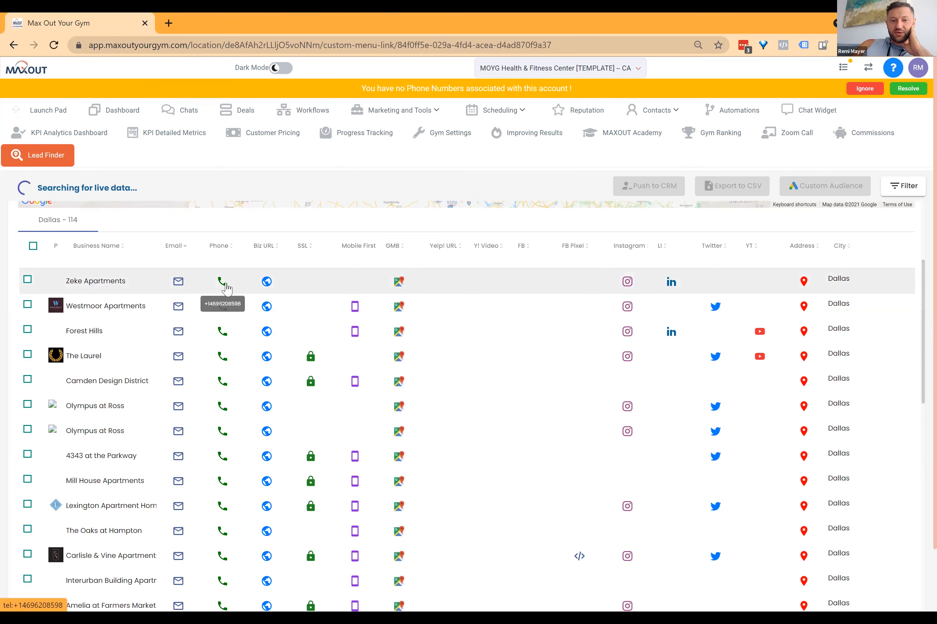
scroll(226, 287, "down", 4)
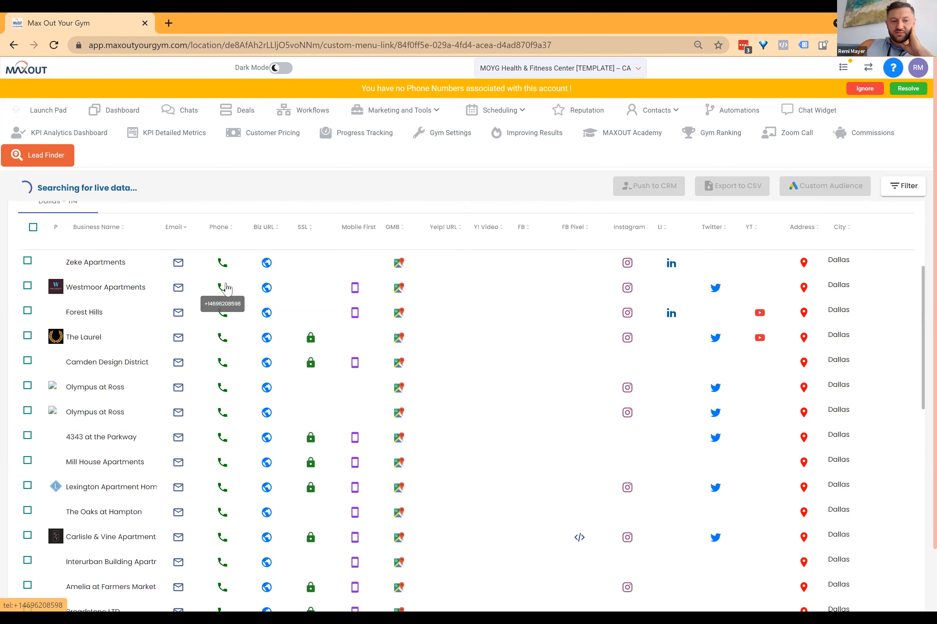
scroll(226, 287, "down", 5)
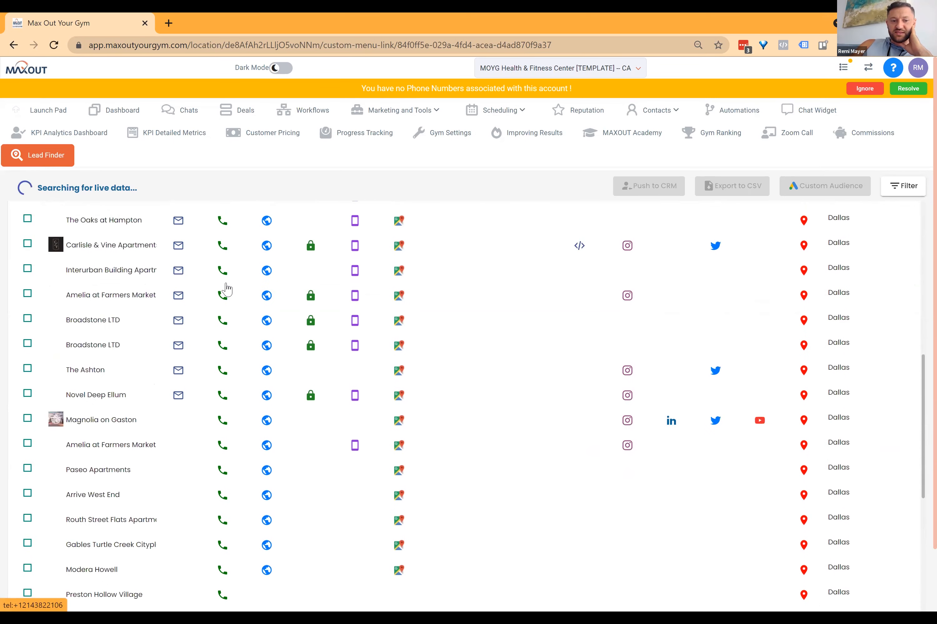
scroll(227, 287, "down", 13)
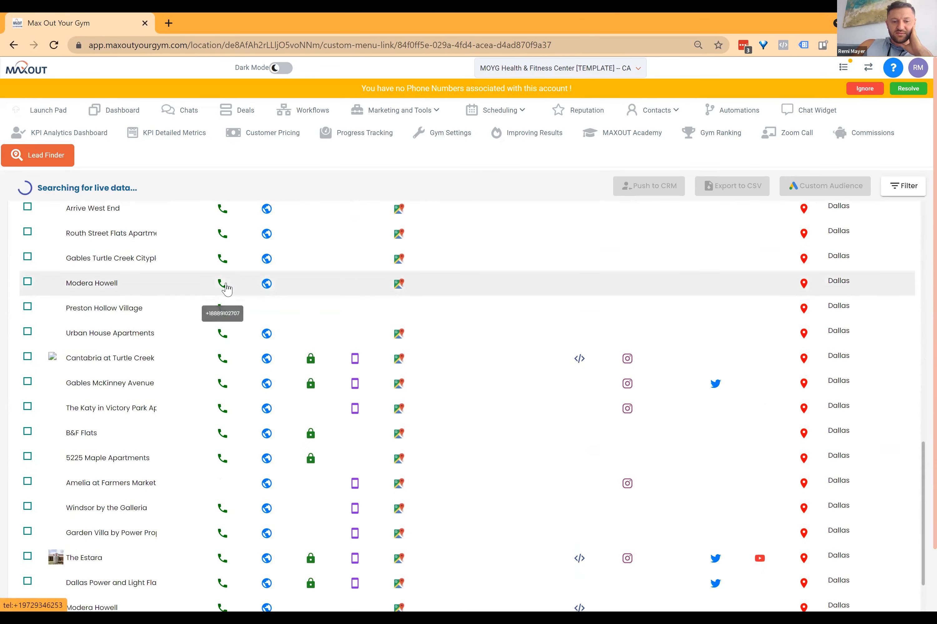
scroll(227, 288, "down", 4)
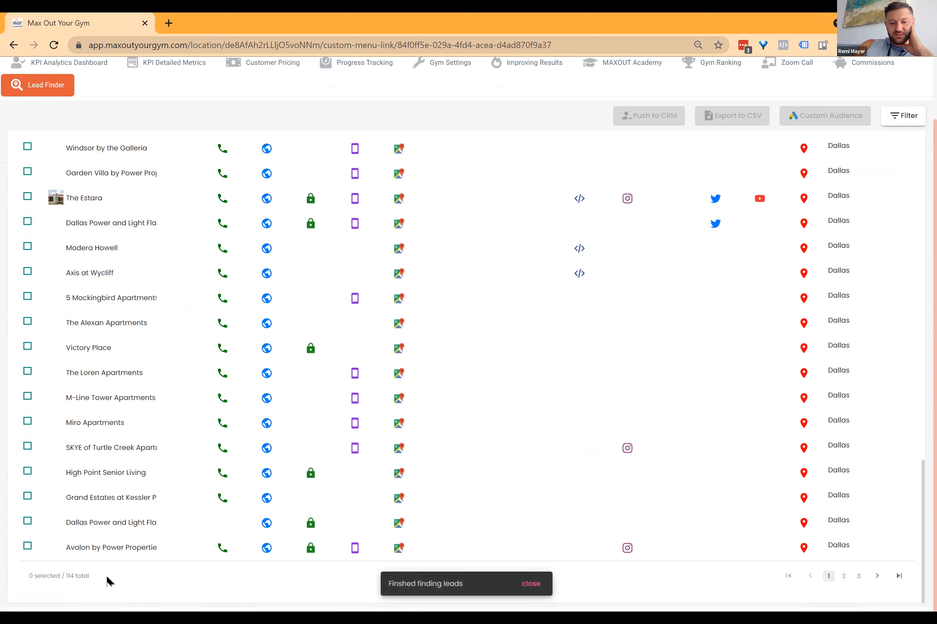
scroll(523, 313, "up", 20)
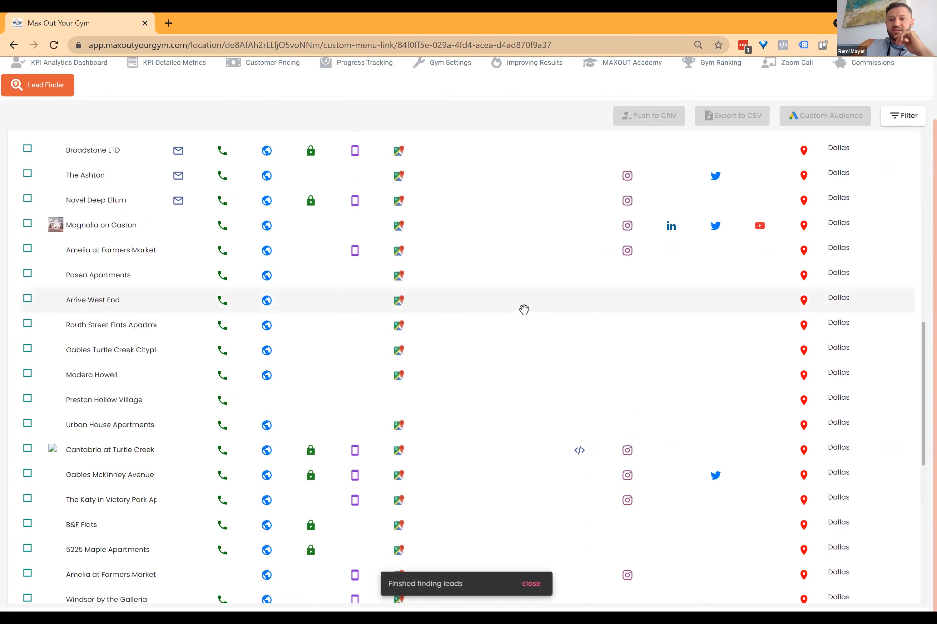
scroll(636, 250, "up", 5)
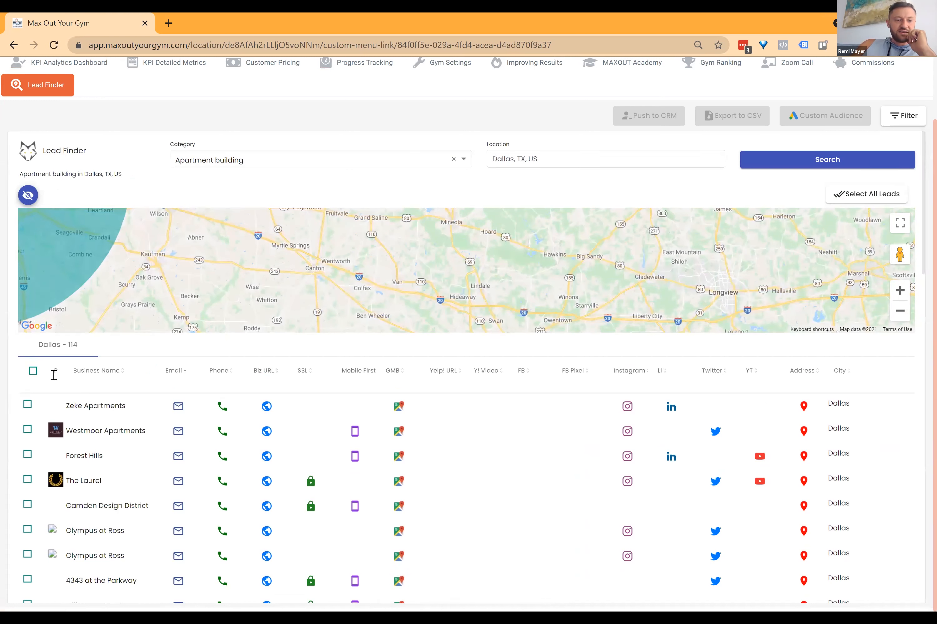
Select all the listed leads, check which tags are offered for pushing them to the CRM, and close the dialog without pushing
left_click(34, 370)
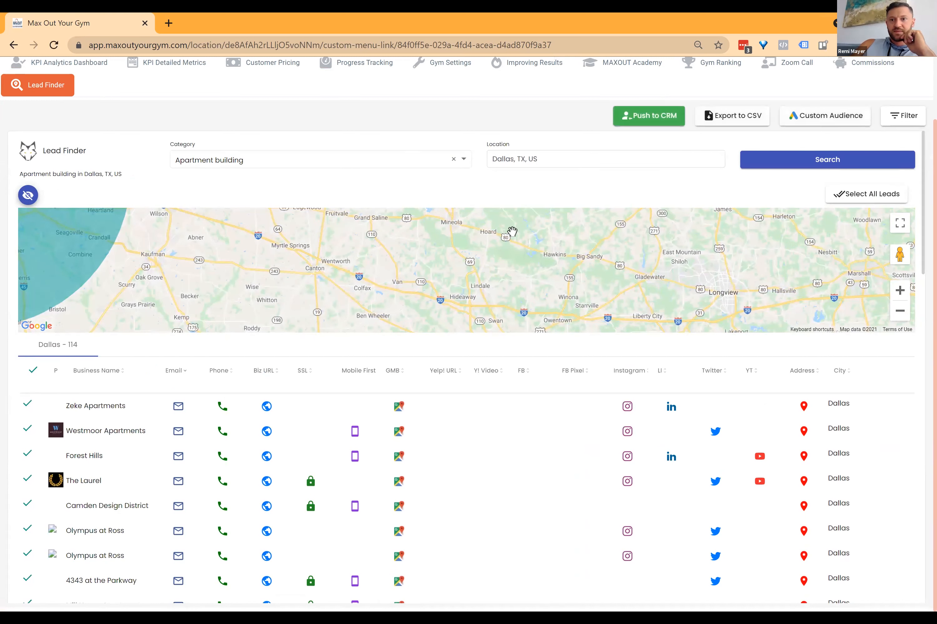
left_click(648, 120)
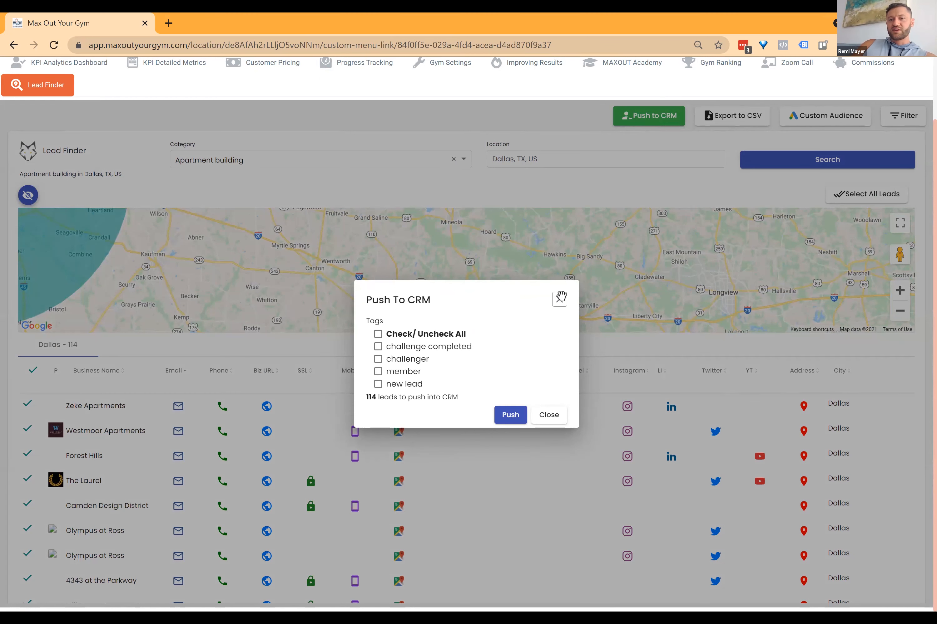
left_click(560, 298)
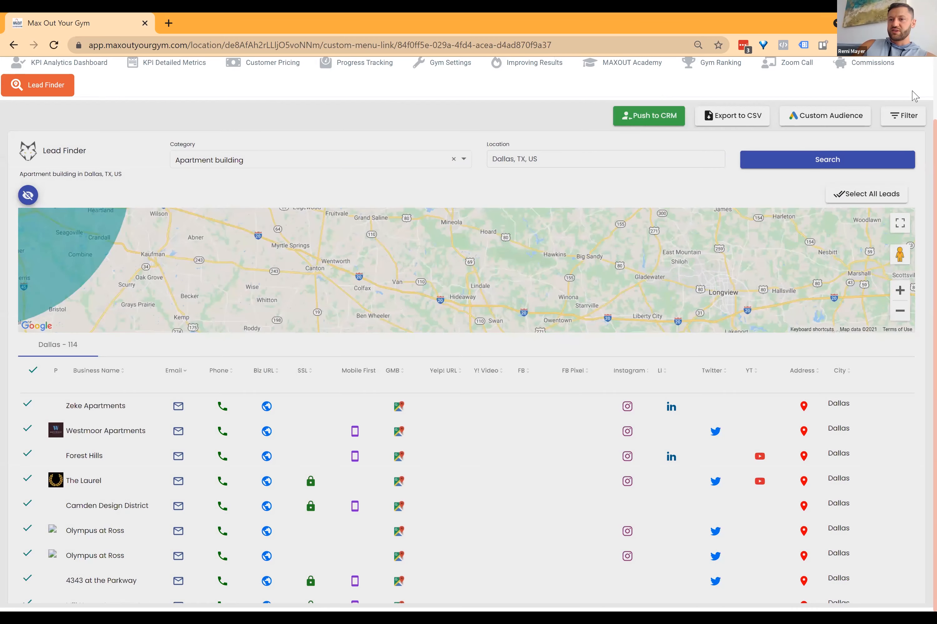
Create a new tag named "apartment complex" in the account's tag settings
scroll(917, 78, "up", 2)
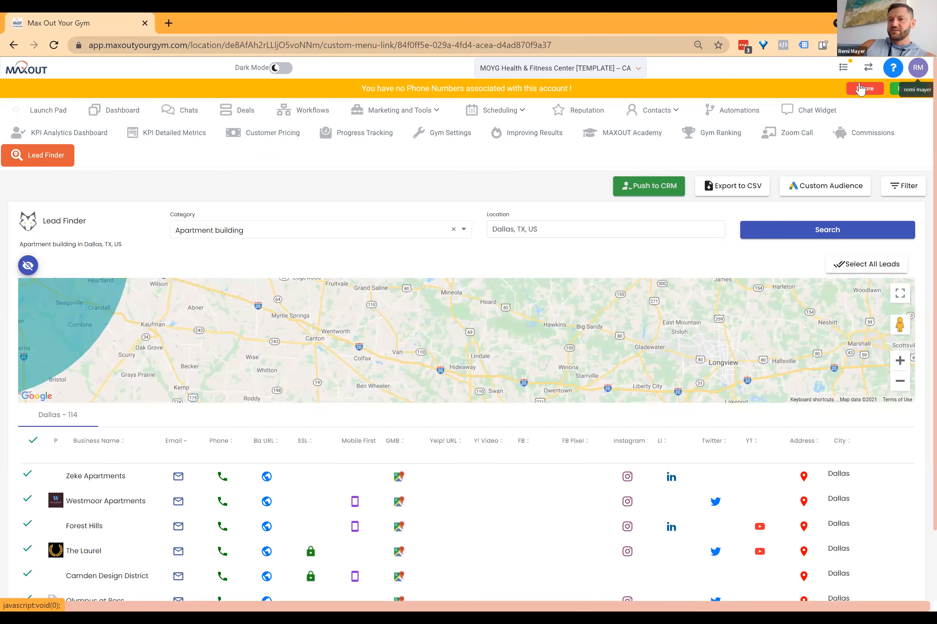
left_click(918, 68)
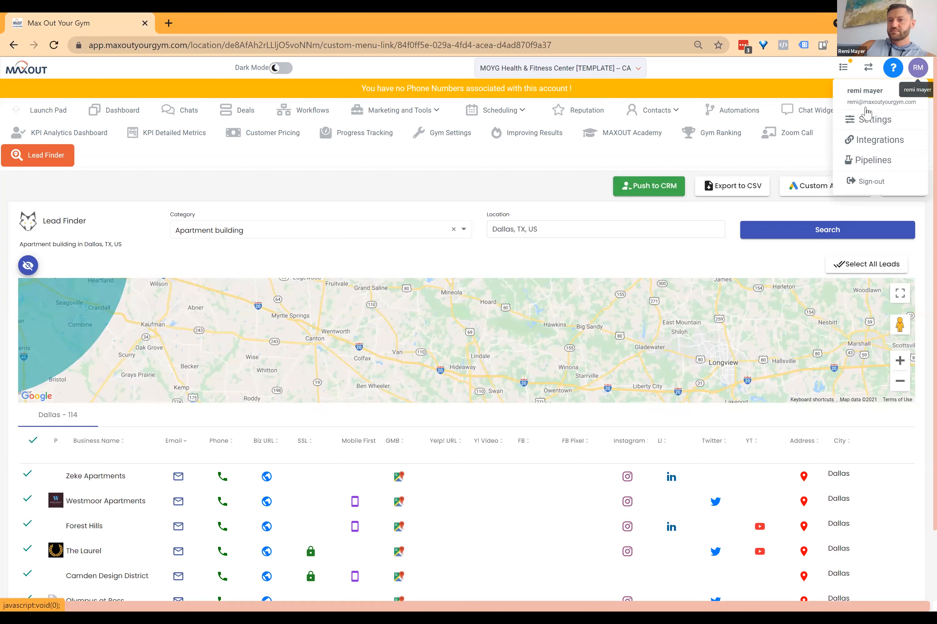
left_click(868, 118)
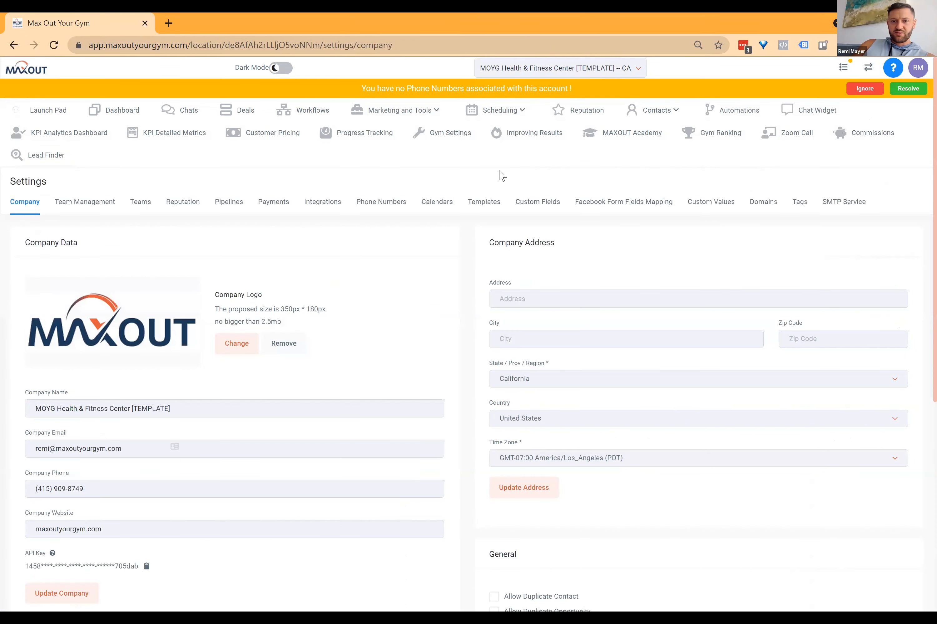
left_click(800, 204)
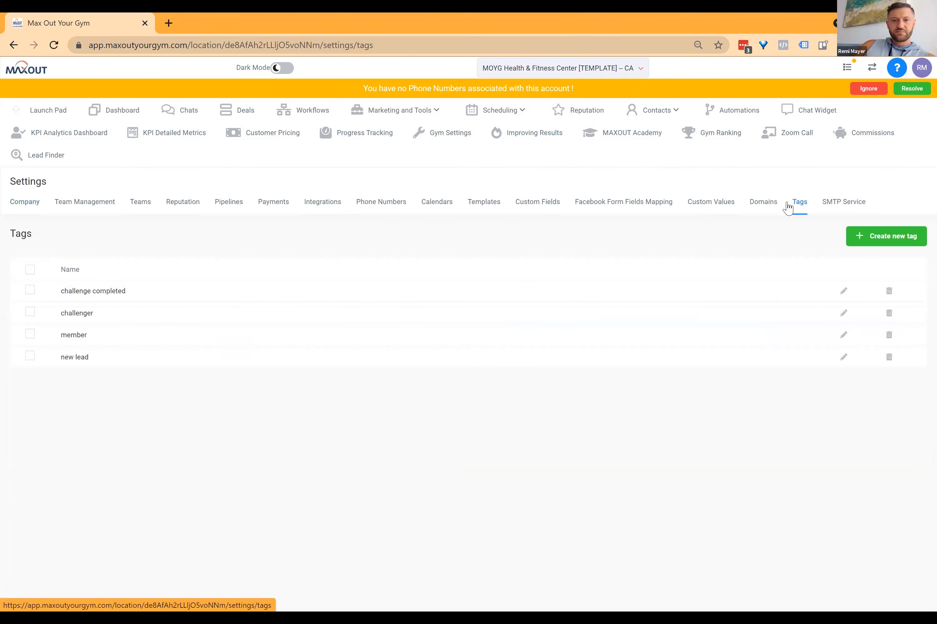
left_click(903, 235)
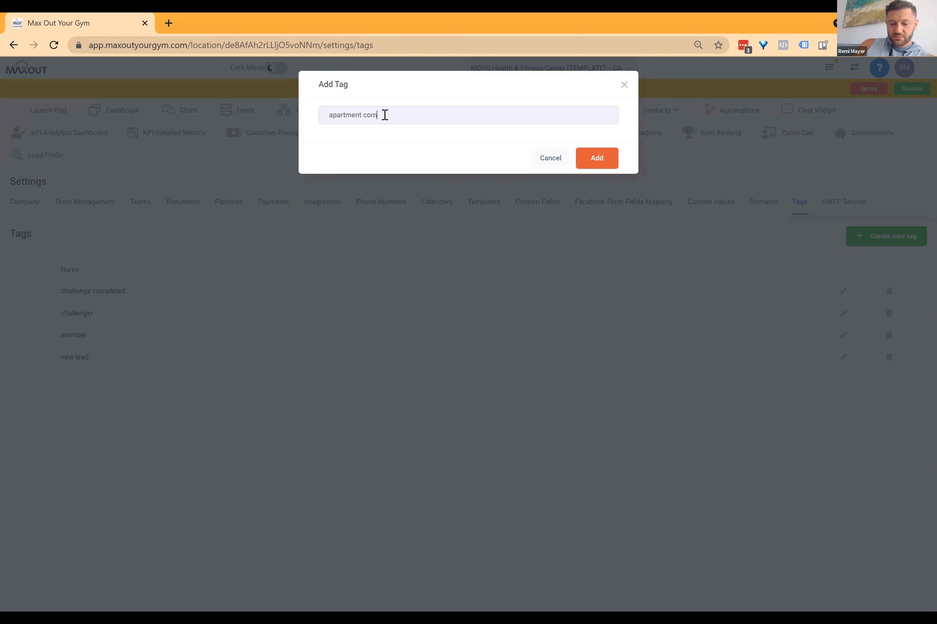
type("apartment complex")
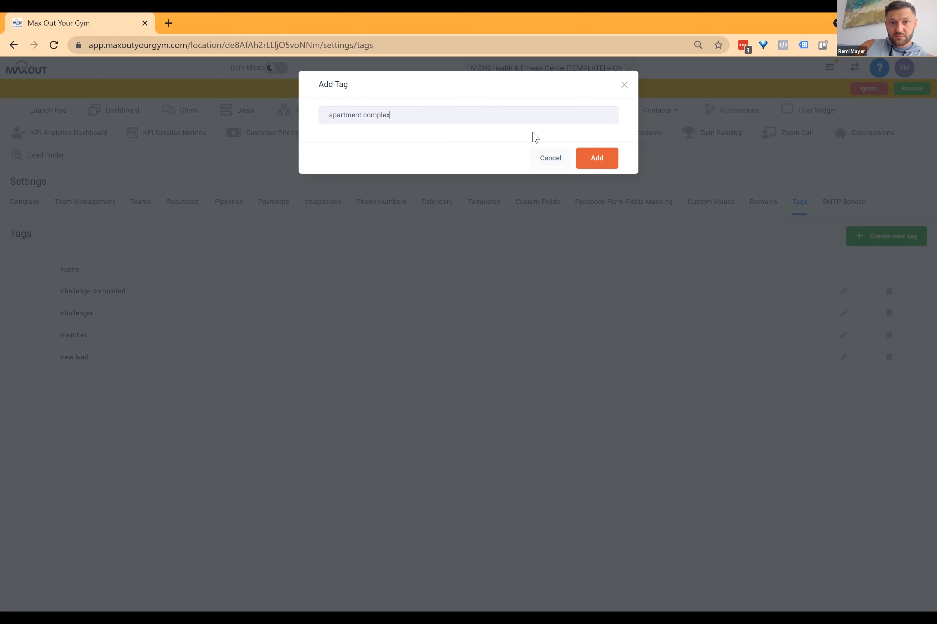
left_click(592, 161)
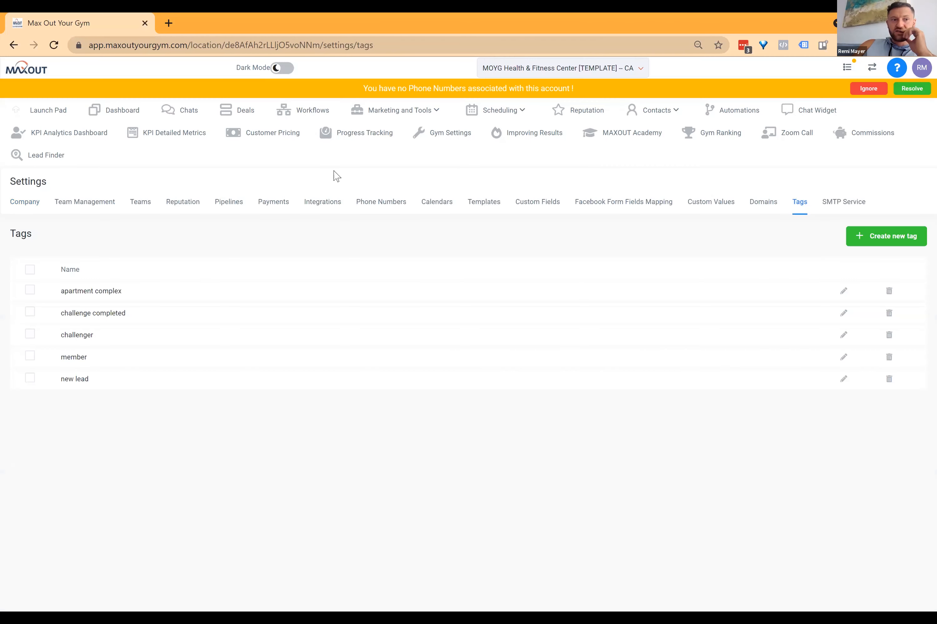
Return to Lead Finder and set the business category to Apartment building
left_click(49, 155)
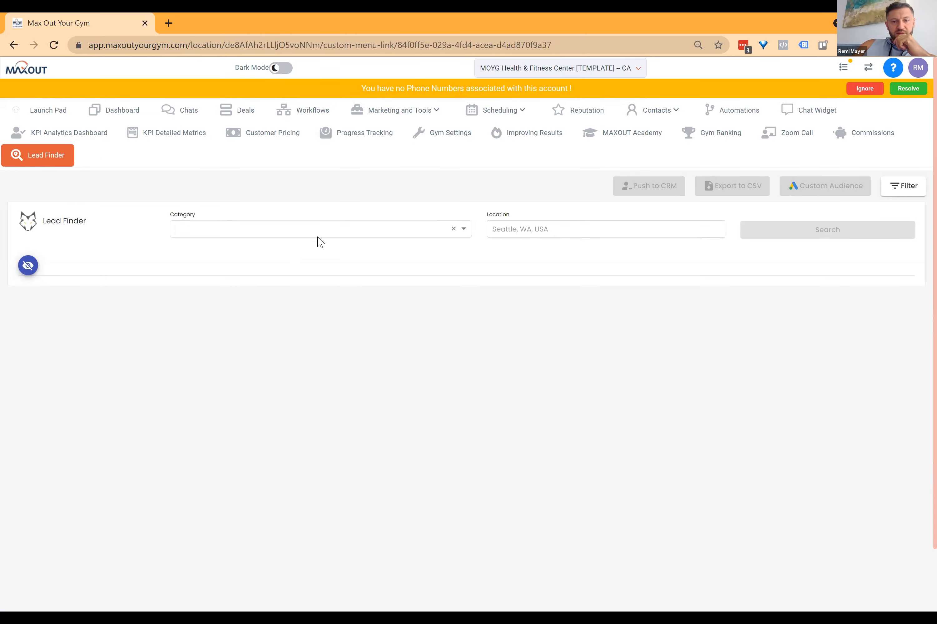
left_click(309, 233)
type("apar")
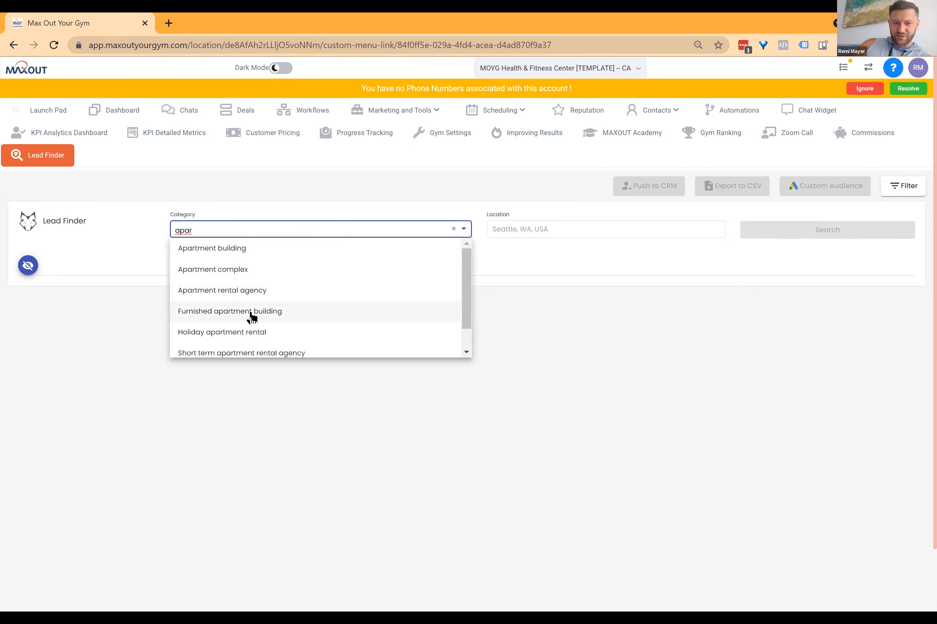
scroll(293, 335, "down", 1)
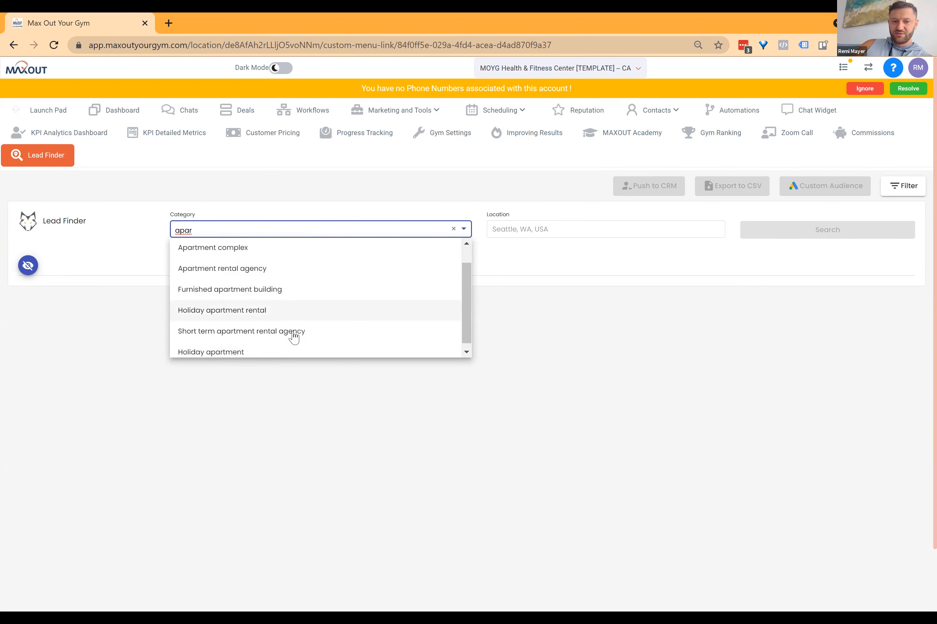
scroll(293, 338, "up", 1)
scroll(293, 337, "down", 1)
scroll(294, 337, "up", 1)
scroll(293, 338, "down", 1)
scroll(293, 338, "up", 1)
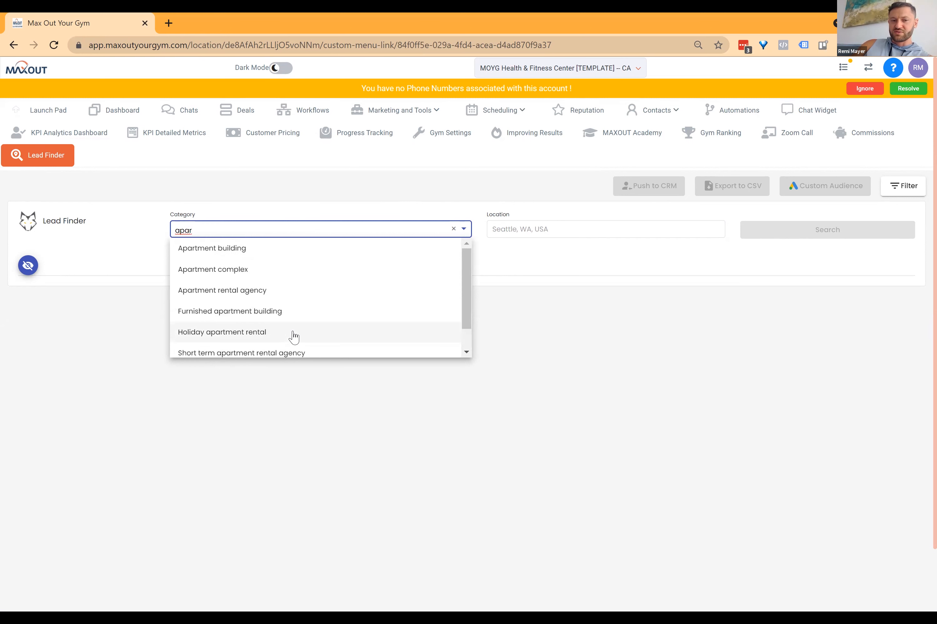
left_click(230, 247)
Set the location to Dallas, TX, US and run the lead search
left_click(566, 232)
type("da")
left_click(561, 246)
left_click(831, 235)
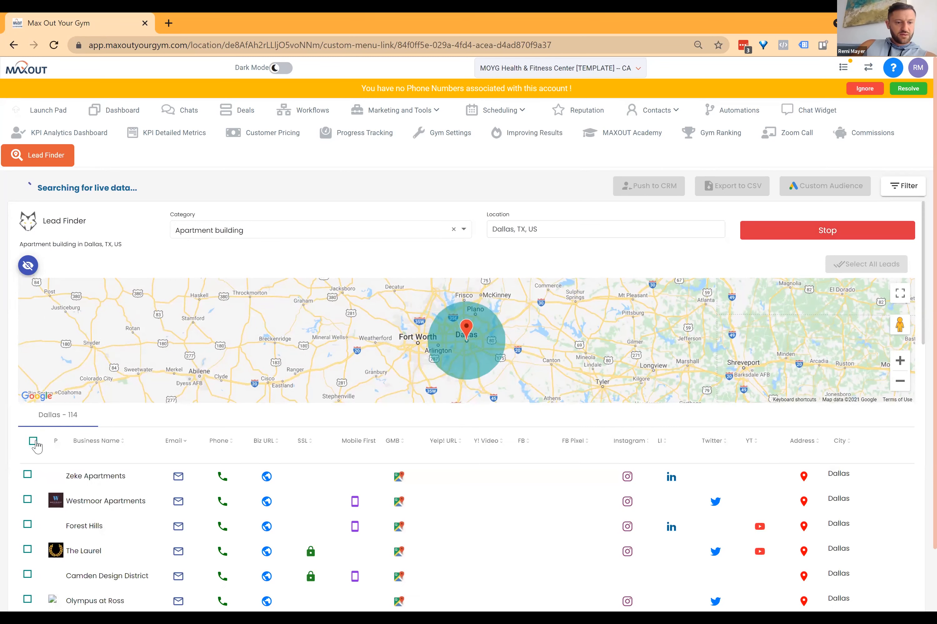
Select all the listed Dallas apartment leads and push them to the CRM with the "apartment complex" tag
left_click(33, 441)
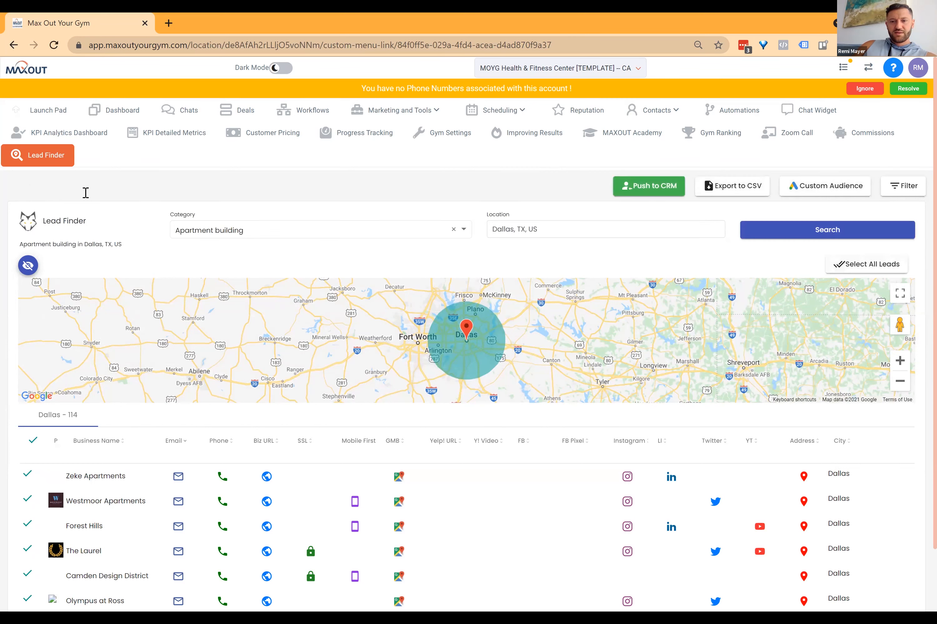
left_click(661, 197)
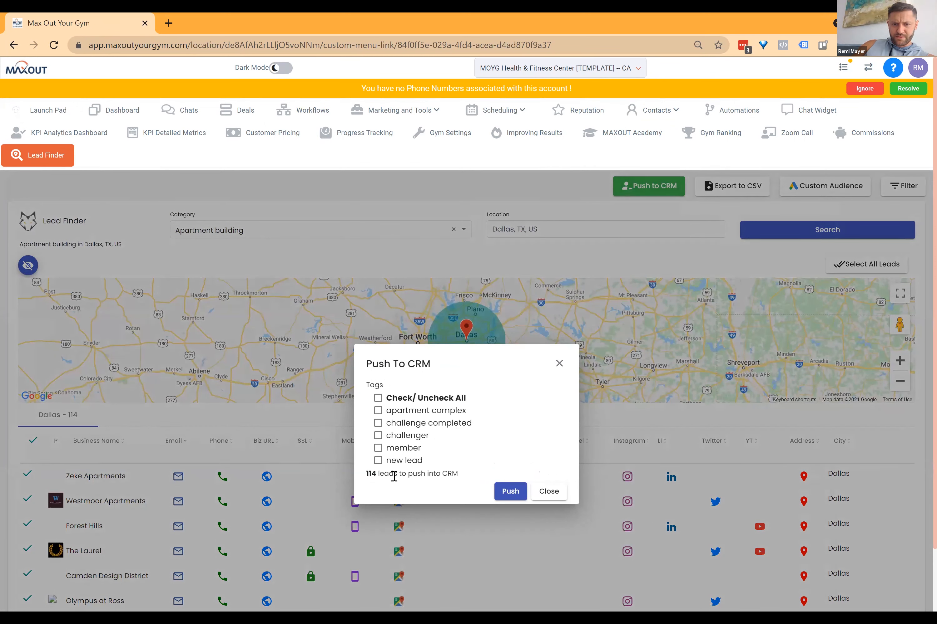
left_click(378, 411)
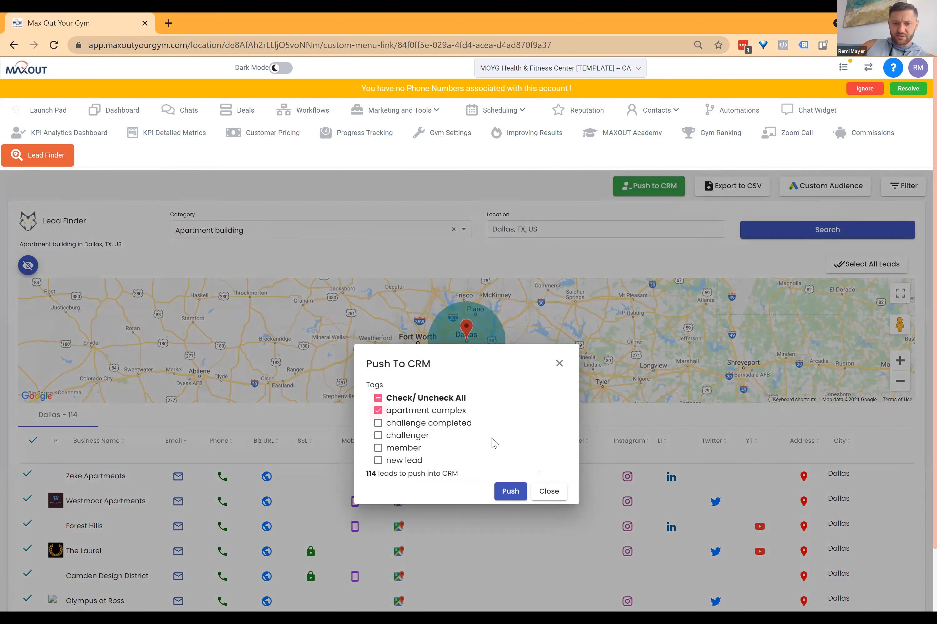
left_click(508, 491)
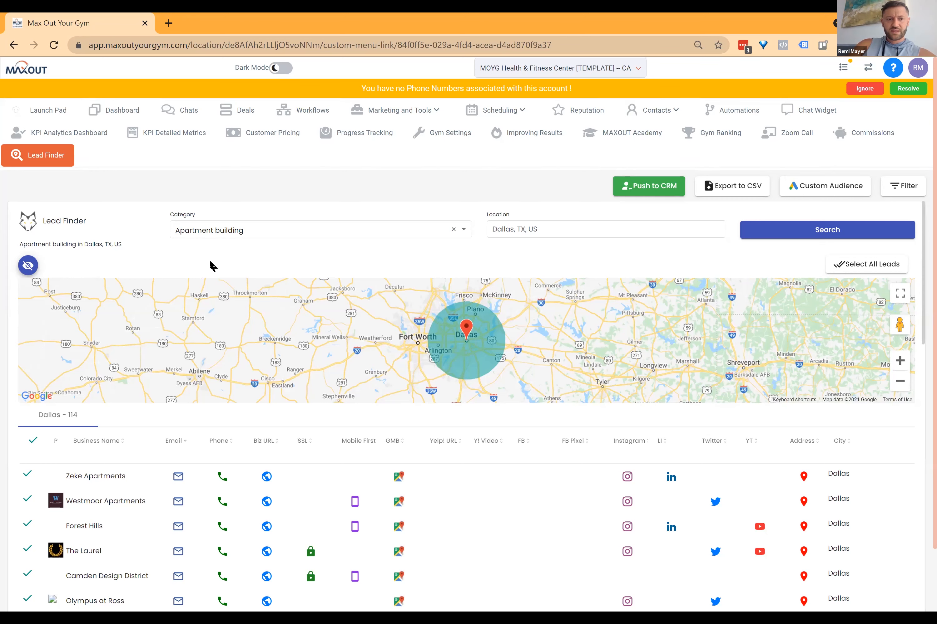
scroll(209, 266, "down", 5)
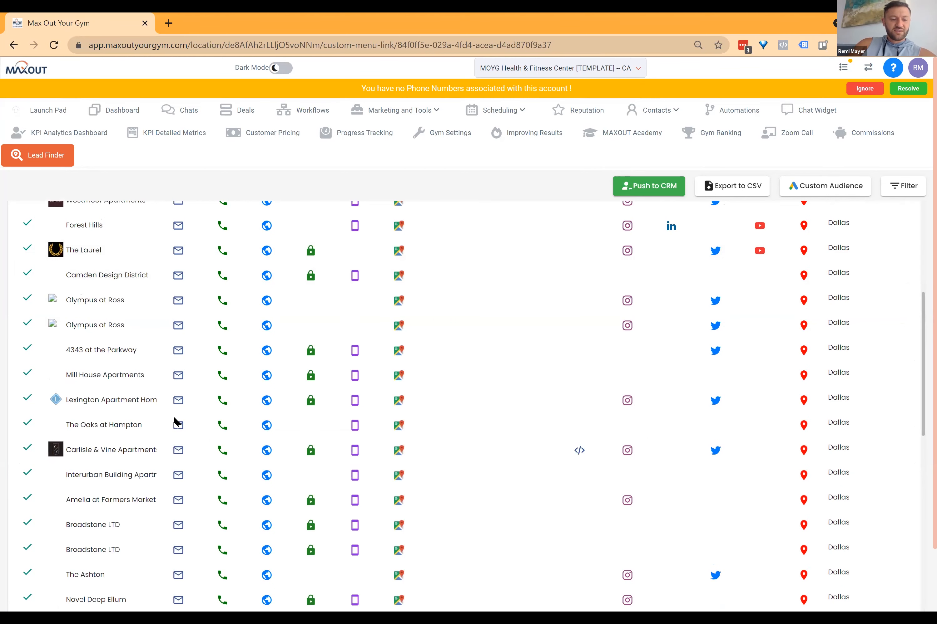
scroll(176, 423, "down", 10)
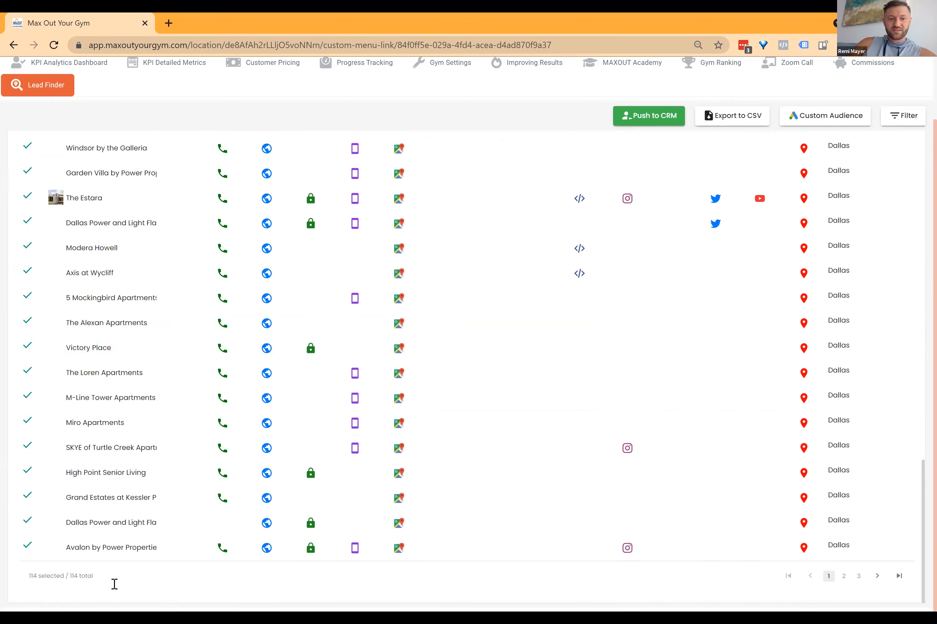
scroll(115, 585, "up", 15)
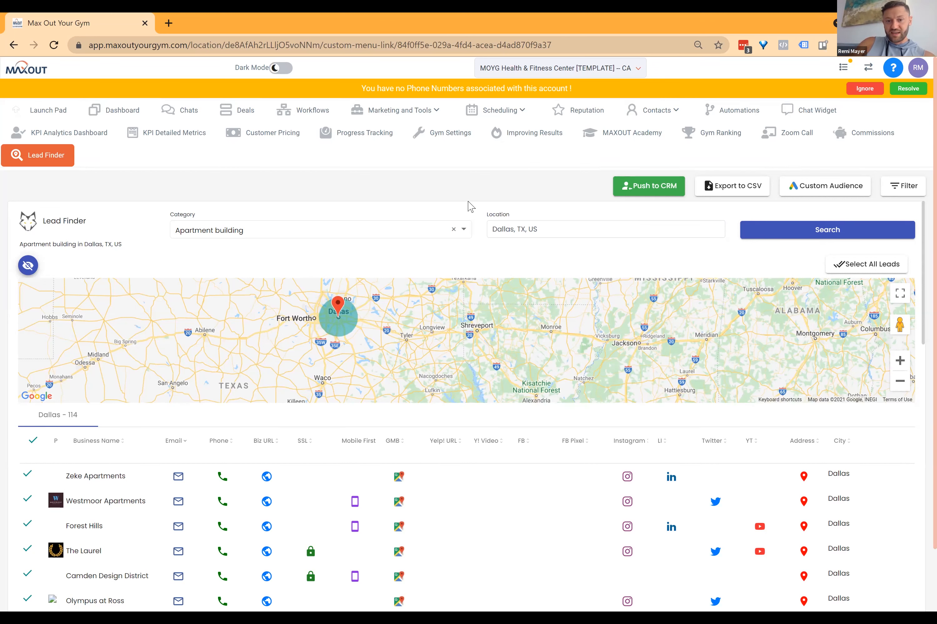
Try to find a "cryotherapy" business category, and clear the entry
left_click(349, 230)
type("cryotherapy")
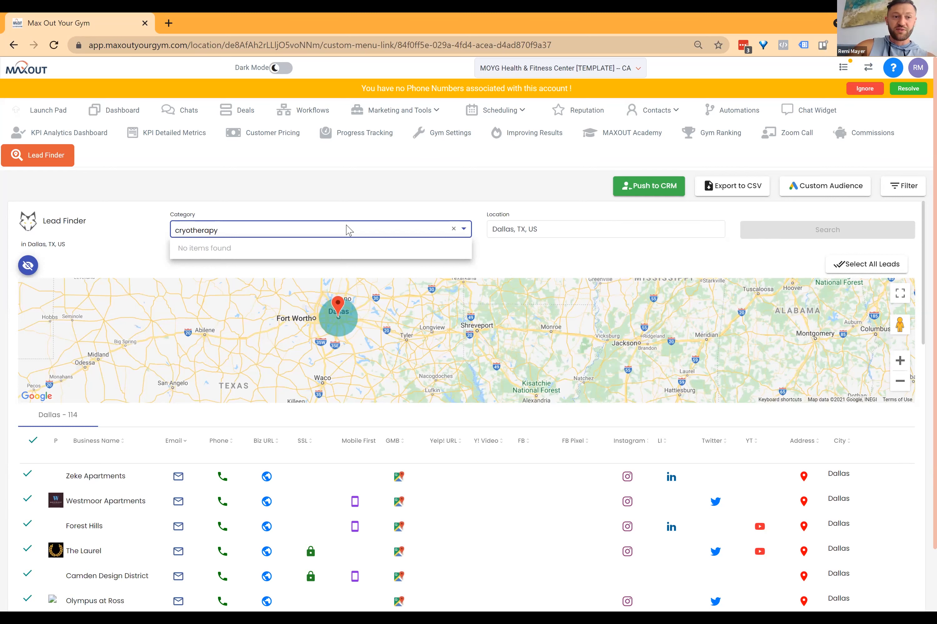
key("BackSpace")
key("BackSpace")
key("BackSpace")
key("BackSpace")
key("BackSpace")
key("BackSpace")
key("BackSpace")
key("BackSpace")
key("BackSpace")
key("BackSpace")
key("BackSpace")
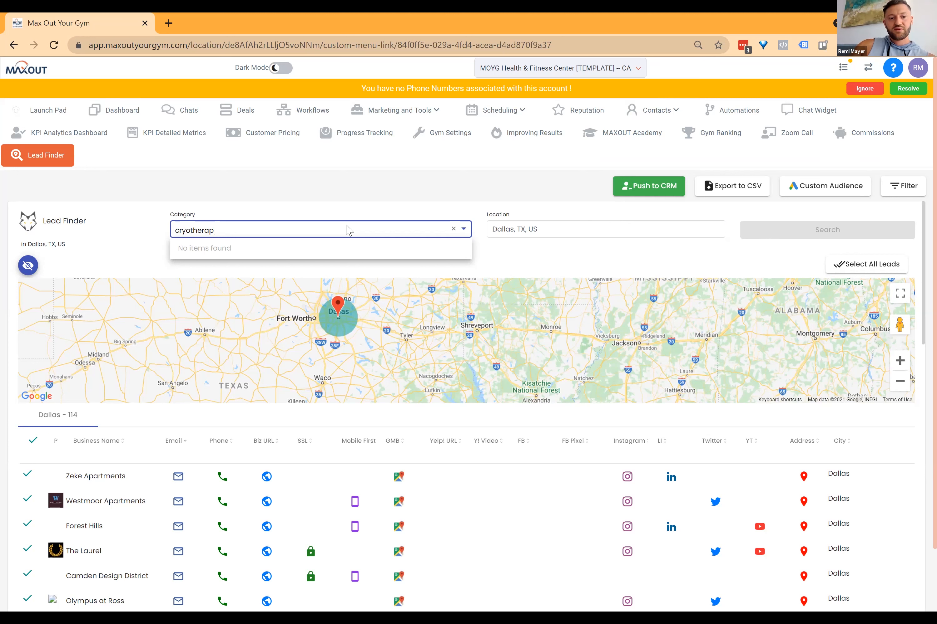
Look up "spa" categories, choose Day spa, and run the lead search for Dallas, TX, US
type("spa")
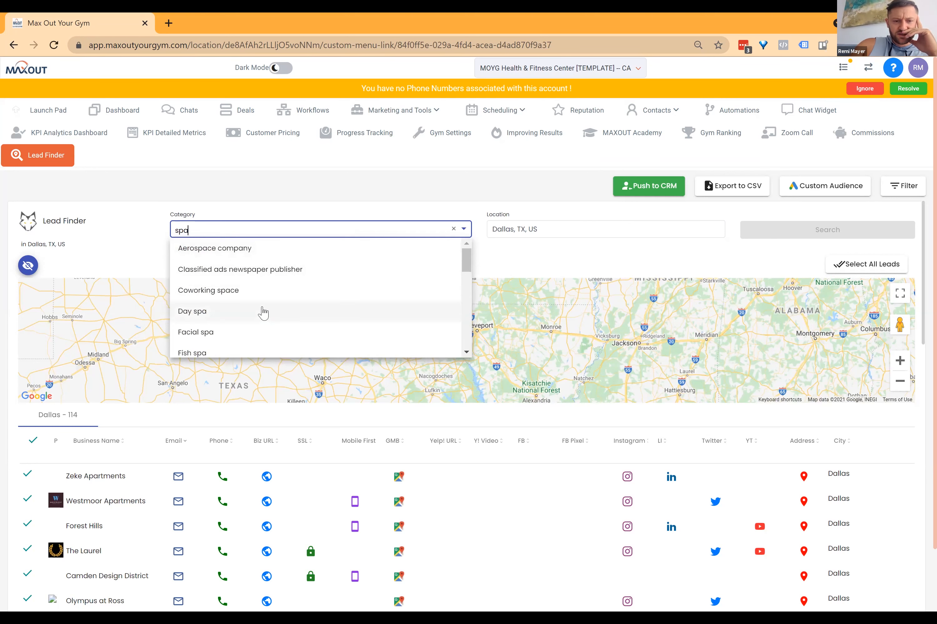
scroll(262, 312, "down", 2)
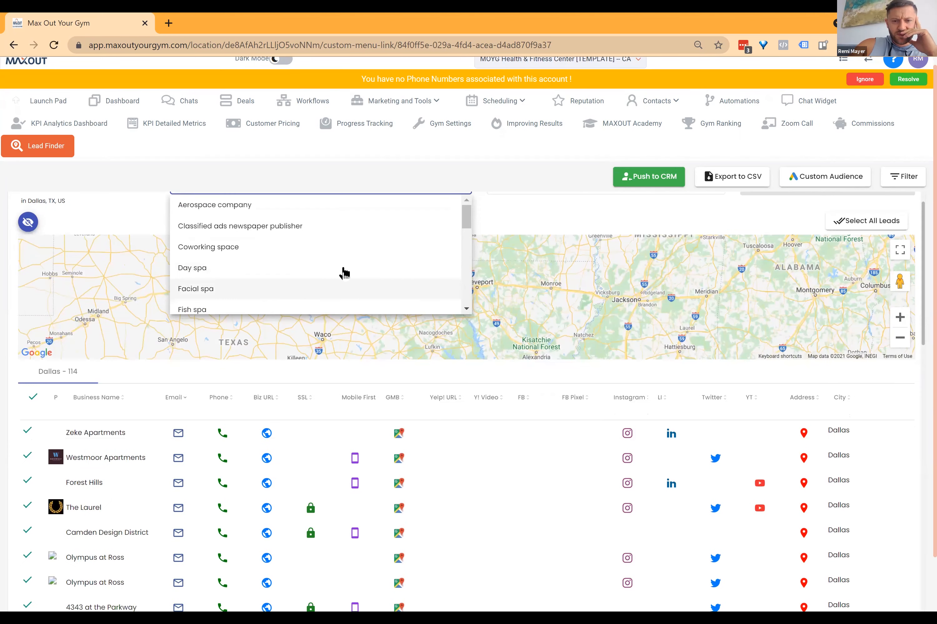
scroll(346, 306, "up", 3)
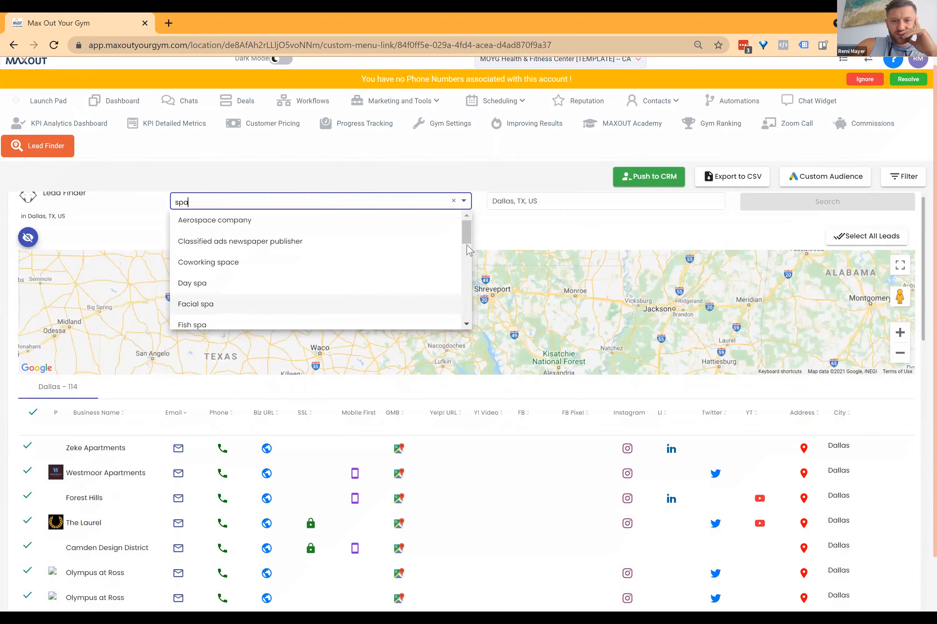
mouse_move(467, 248)
left_mouse_down()
mouse_move(460, 333)
mouse_move(469, 230)
left_mouse_up()
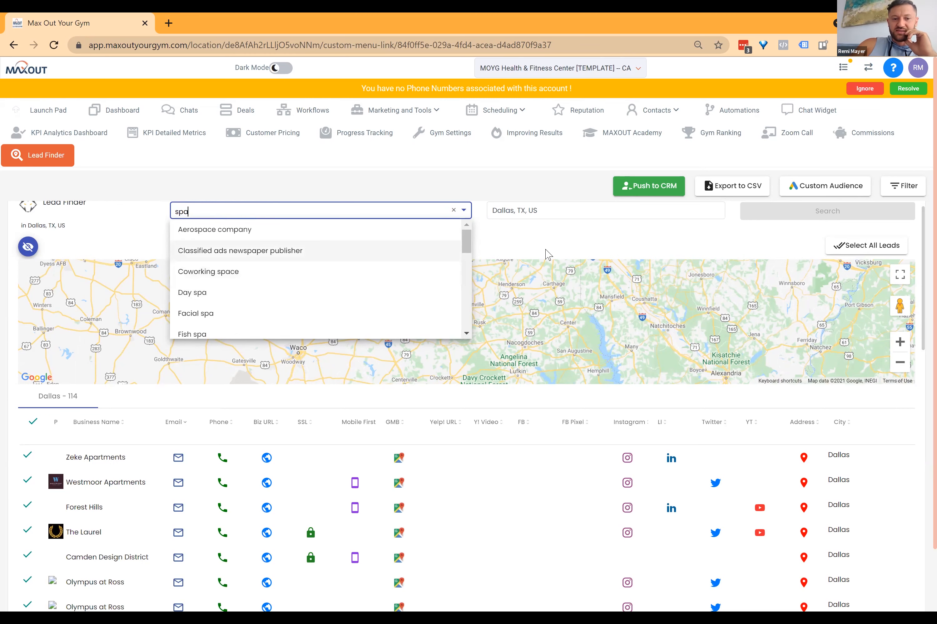
scroll(256, 274, "up", 1)
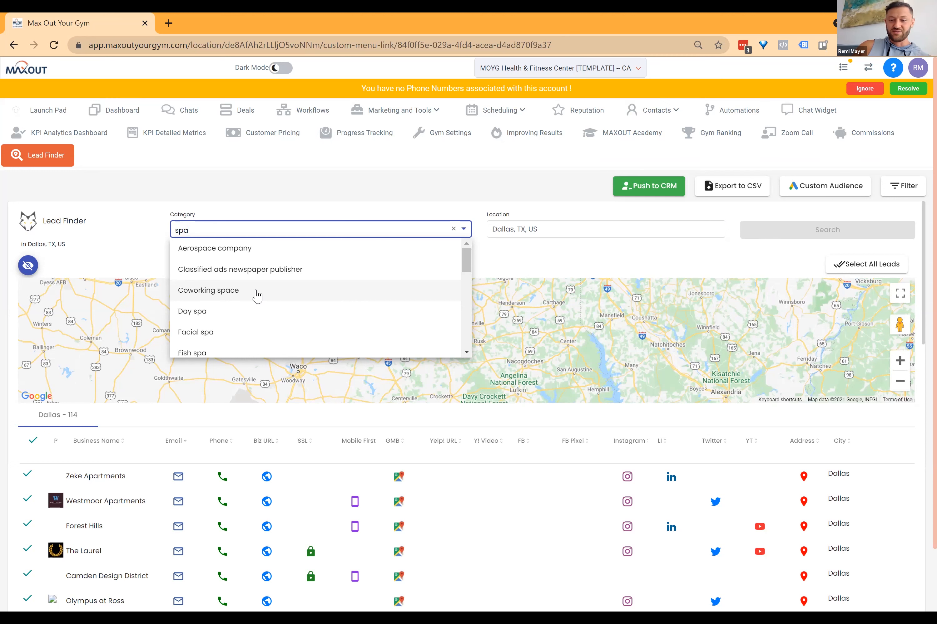
scroll(257, 296, "down", 6)
scroll(257, 296, "up", 6)
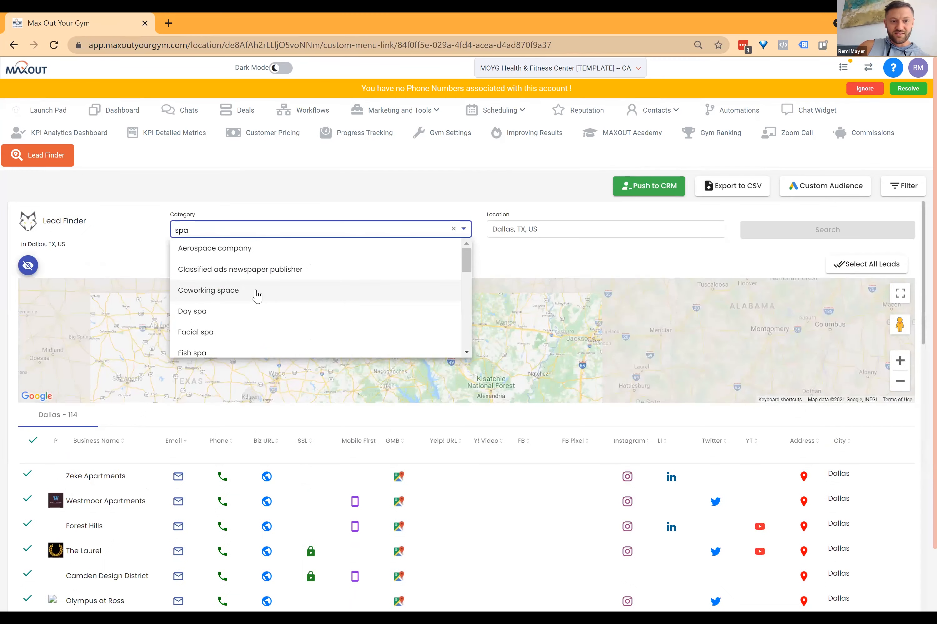
left_click(244, 311)
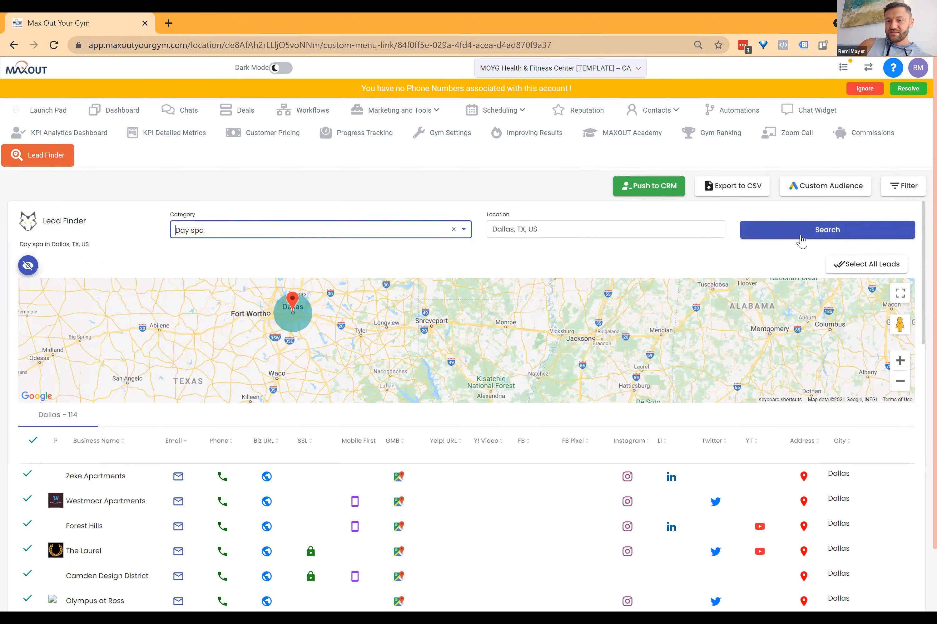
left_click(801, 238)
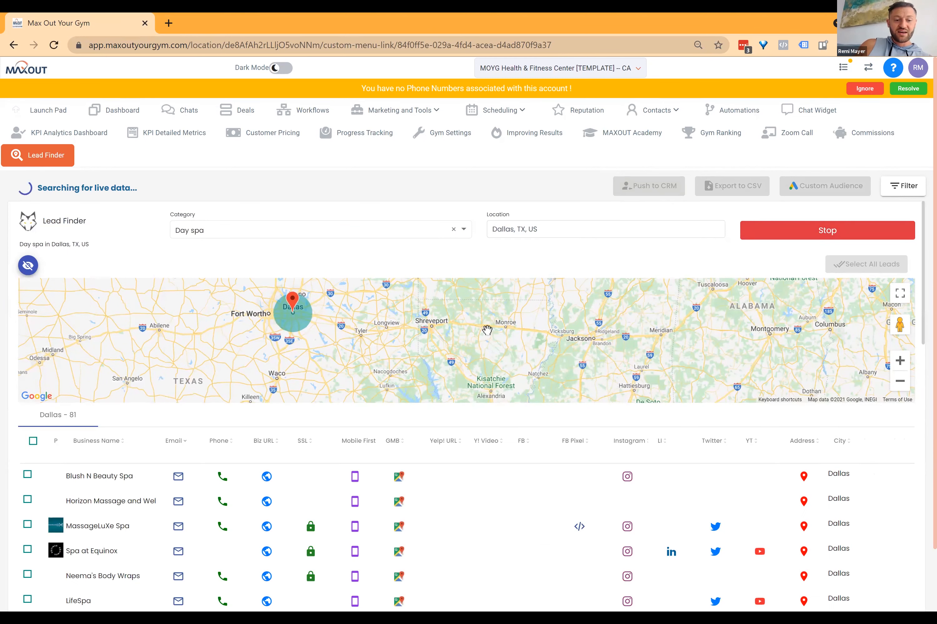
Examine the day spa leads in the results table and the search area around Dallas on the map
scroll(487, 330, "down", 6)
scroll(490, 336, "down", 20)
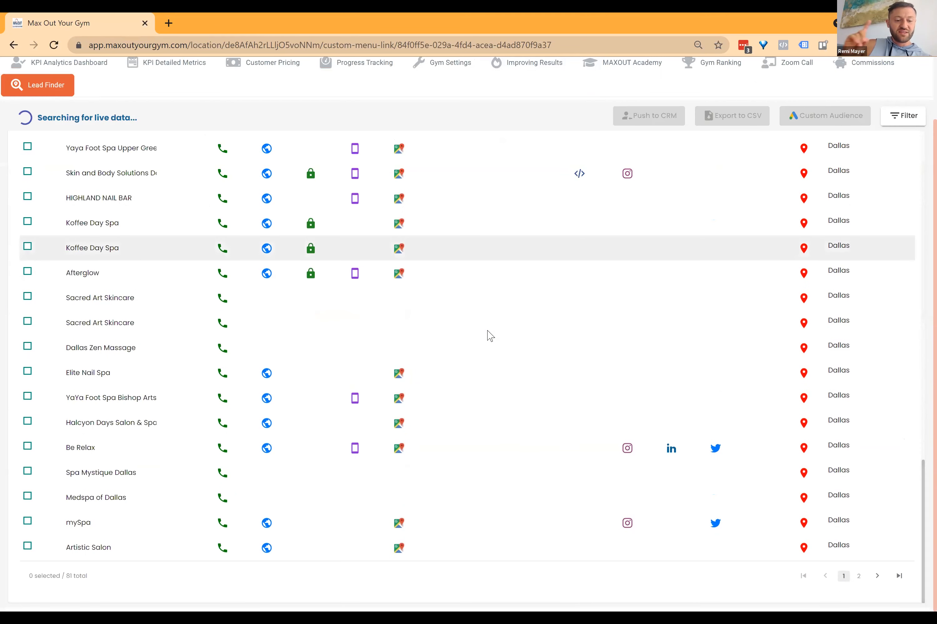
scroll(488, 333, "up", 8)
scroll(486, 330, "up", 15)
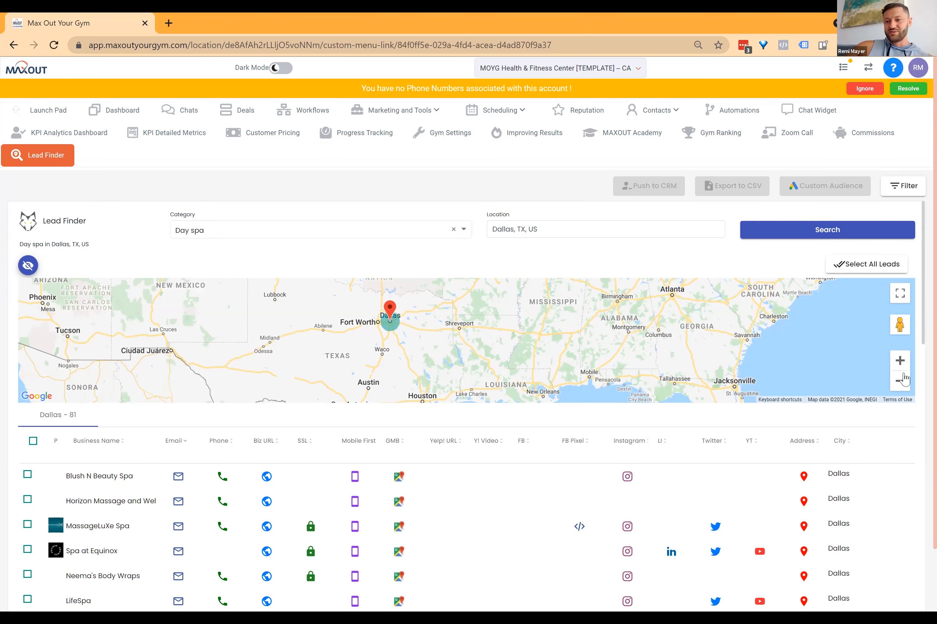
left_click(900, 360)
left_click(900, 361)
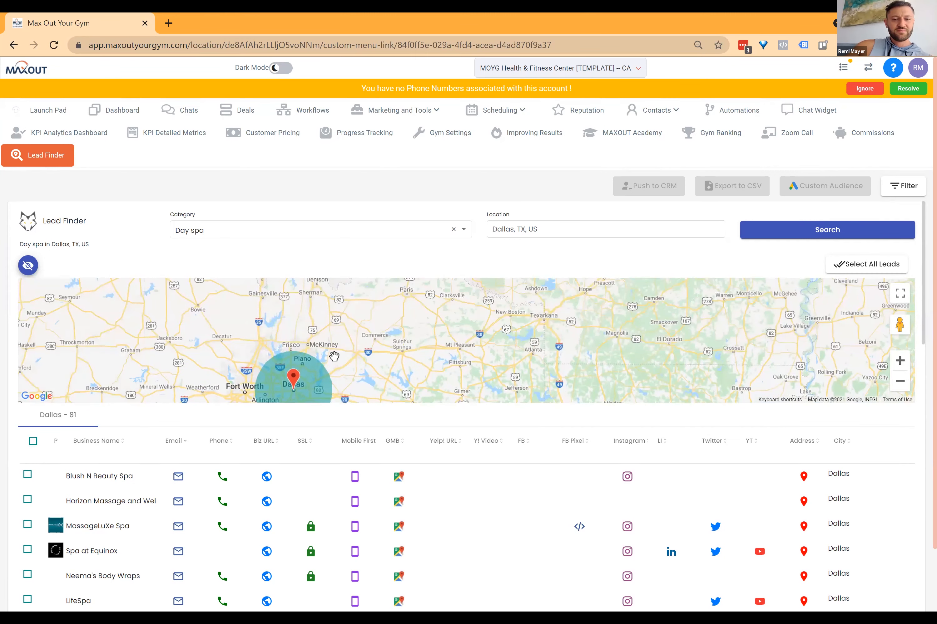
left_click_drag(332, 354, 343, 289)
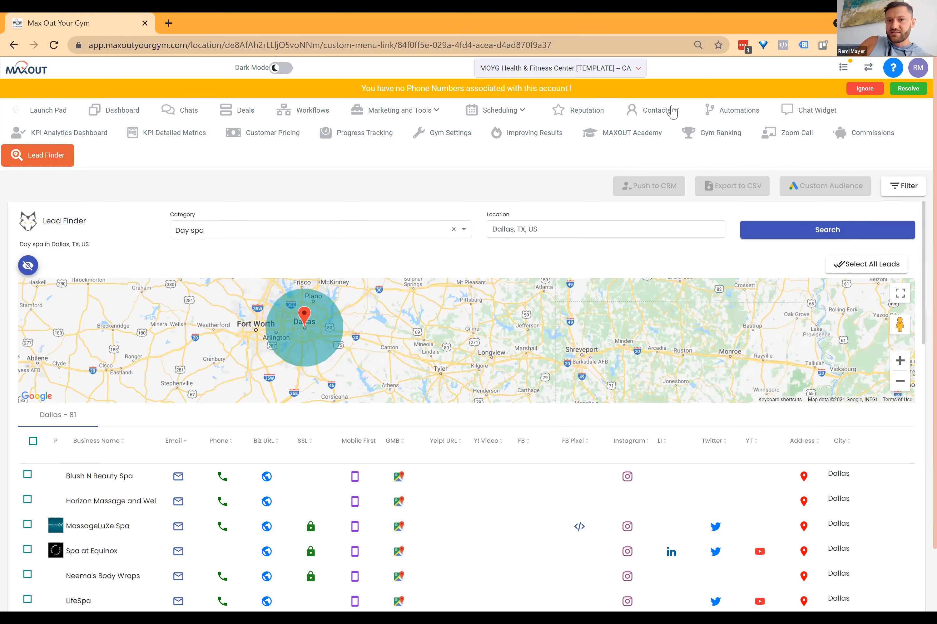
Open the contacts list and review the pushed leads with their contact details and tags
mouse_move(672, 112)
left_click(665, 141)
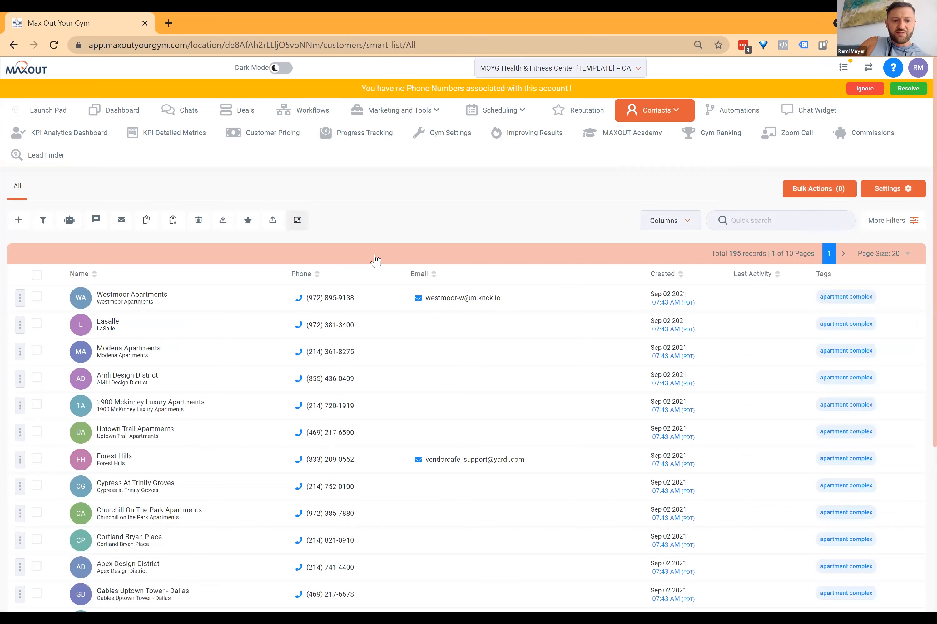
scroll(375, 260, "down", 5)
scroll(375, 260, "down", 1)
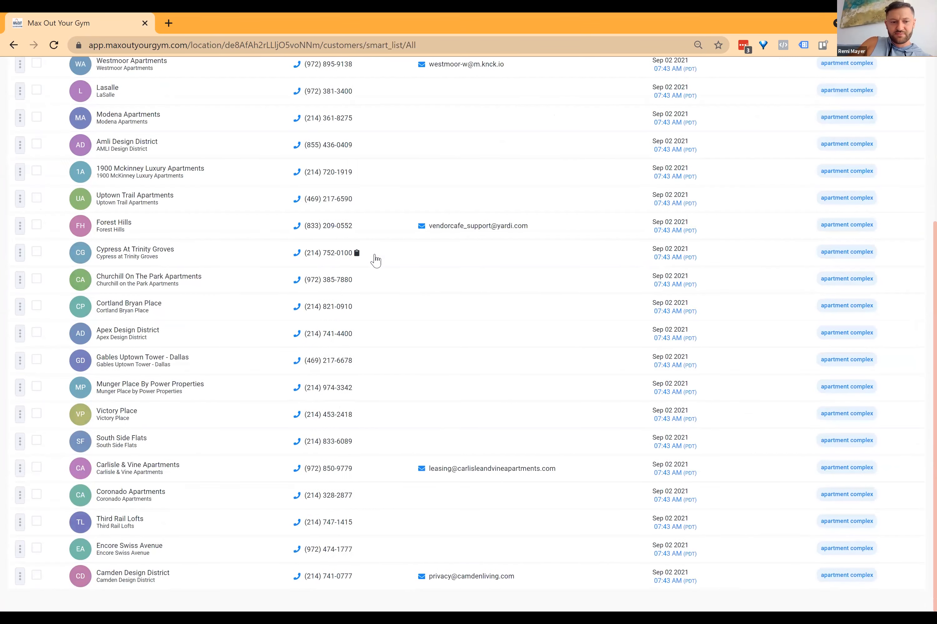
scroll(375, 260, "up", 6)
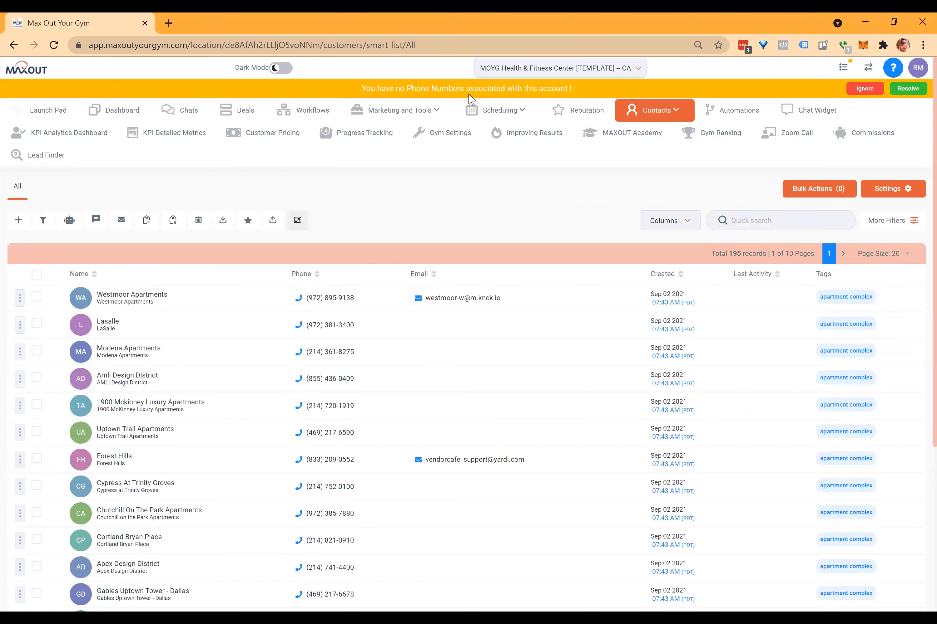
Create a new marketing campaign named "apartment complex cold email"
left_click(437, 111)
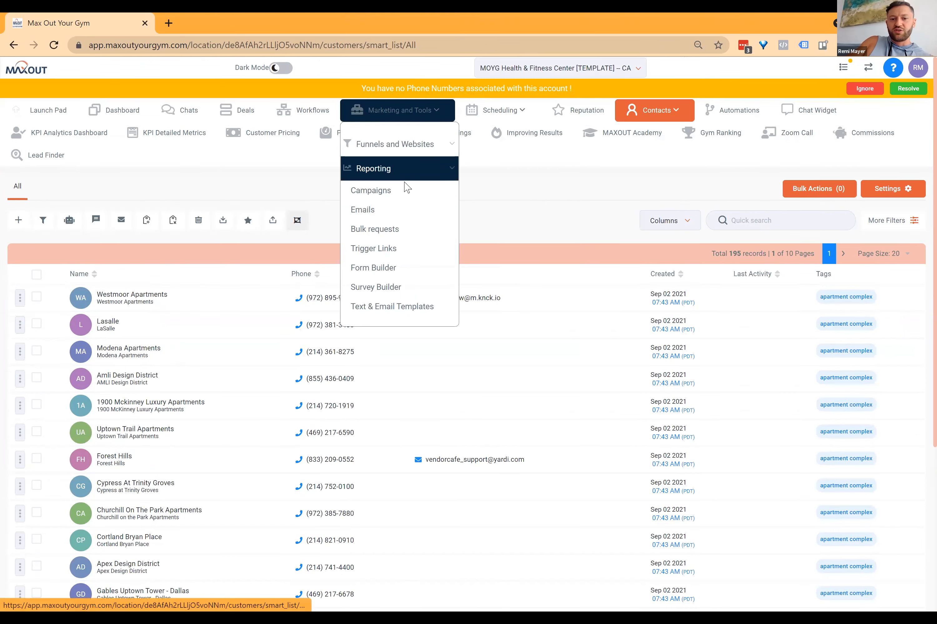
left_click(397, 190)
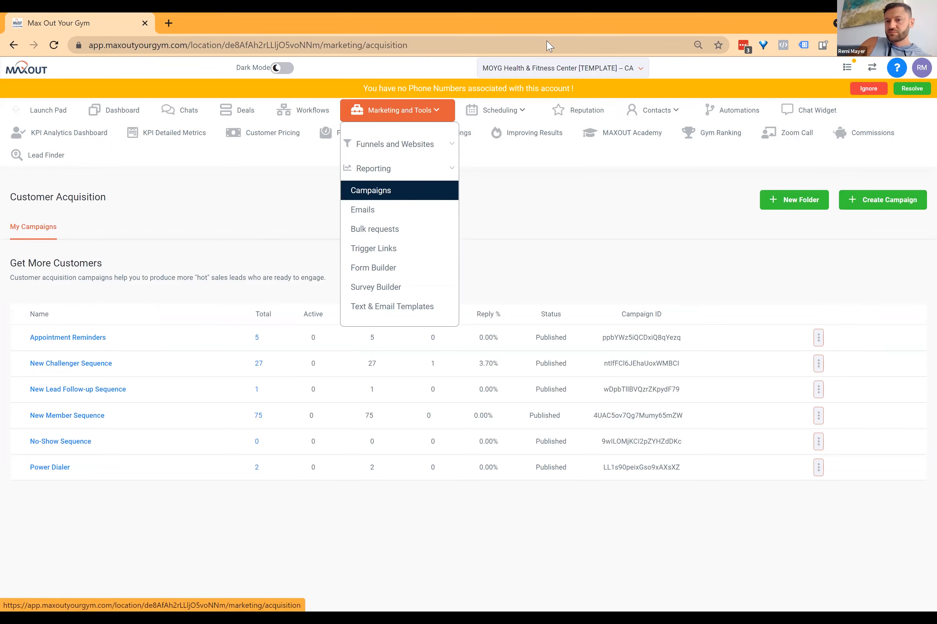
left_click(875, 199)
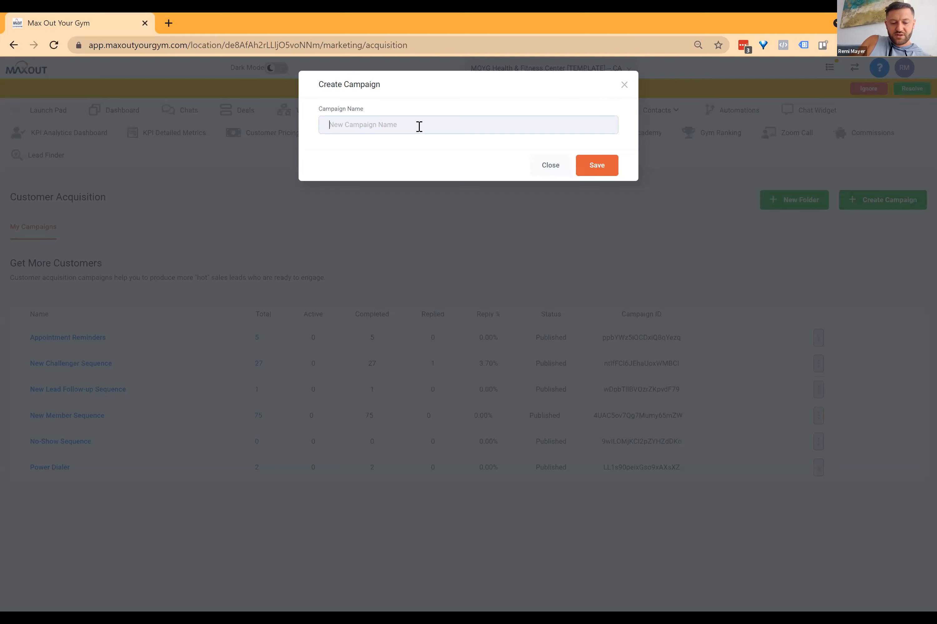
type("apartment ")
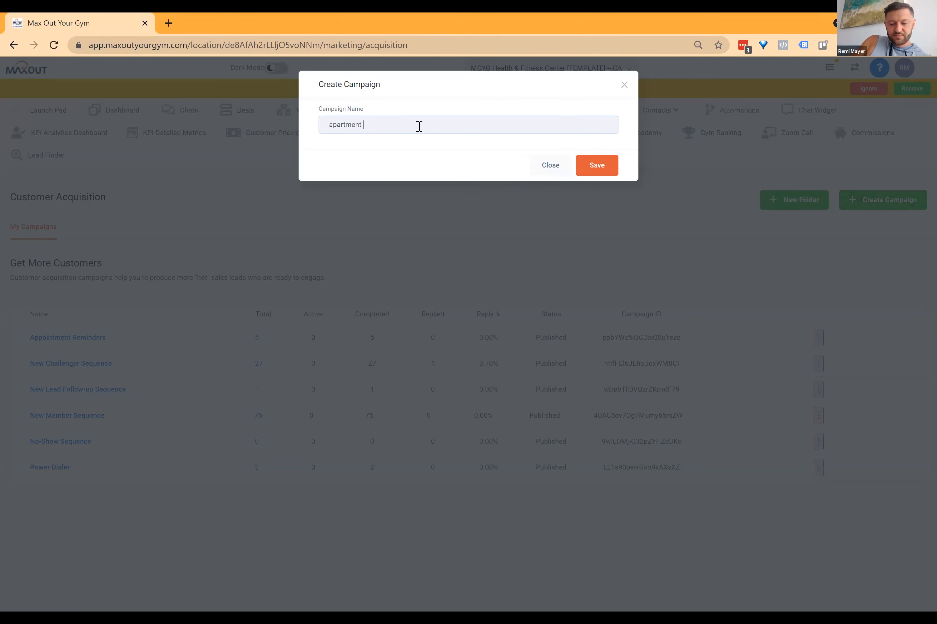
type("complec")
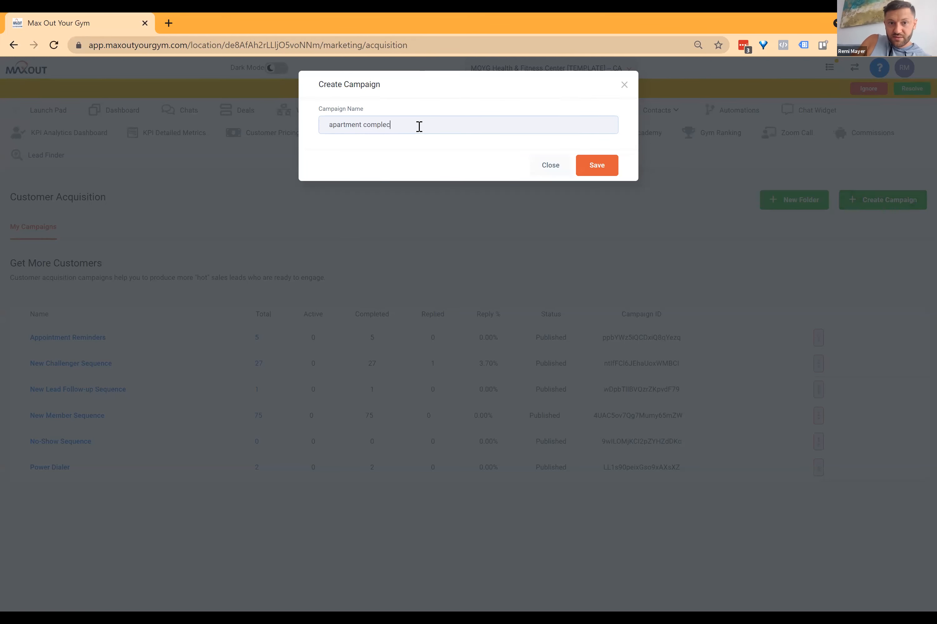
type(" cold email")
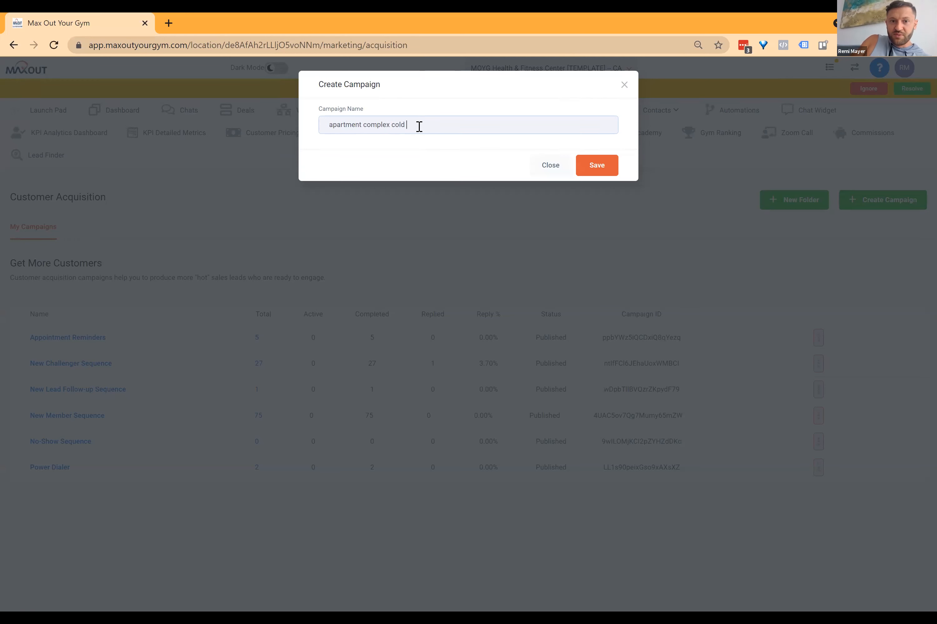
left_click(613, 169)
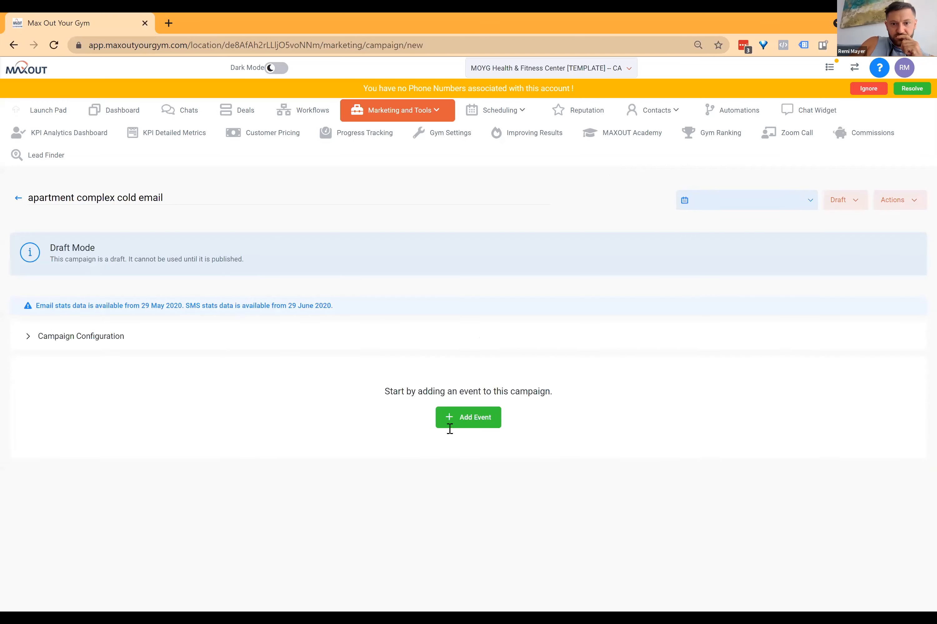
Add an email event to the campaign with the subject "uibruigfbfdbgf" and the body "oubrwejklfgnqerkogior", and save it
left_click(478, 423)
left_click(398, 184)
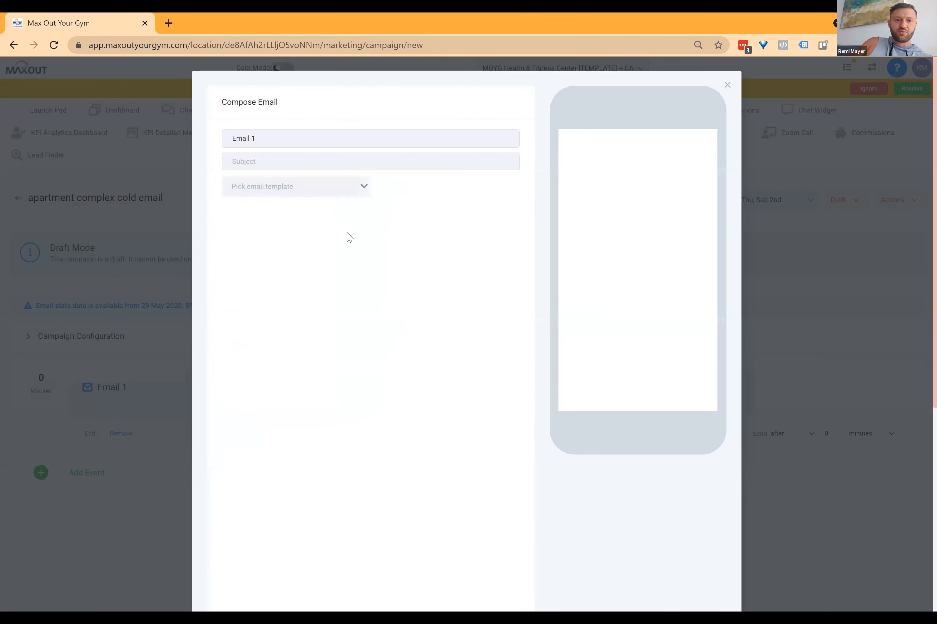
type("ou")
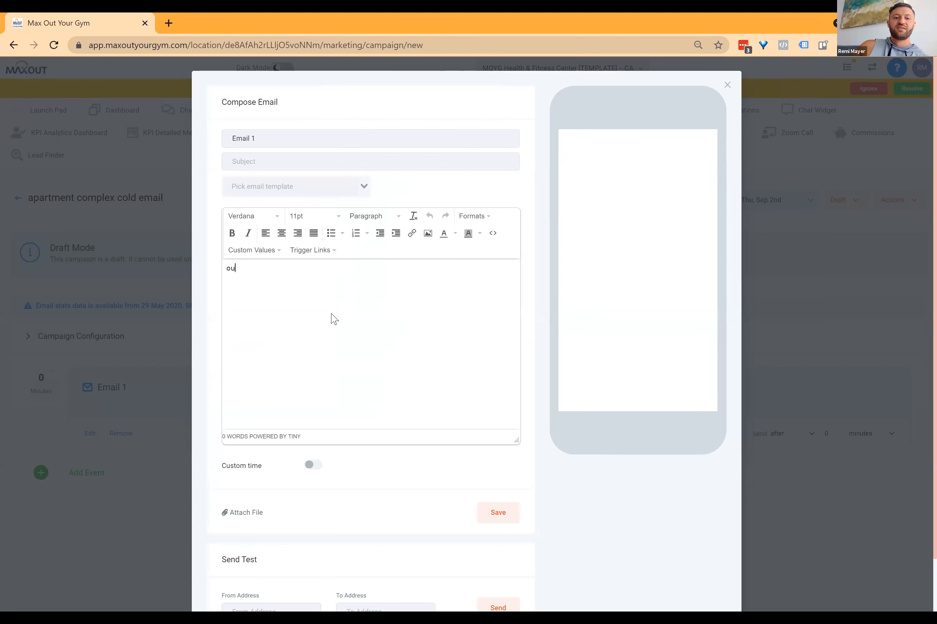
type("brwejklfgnqerkogior")
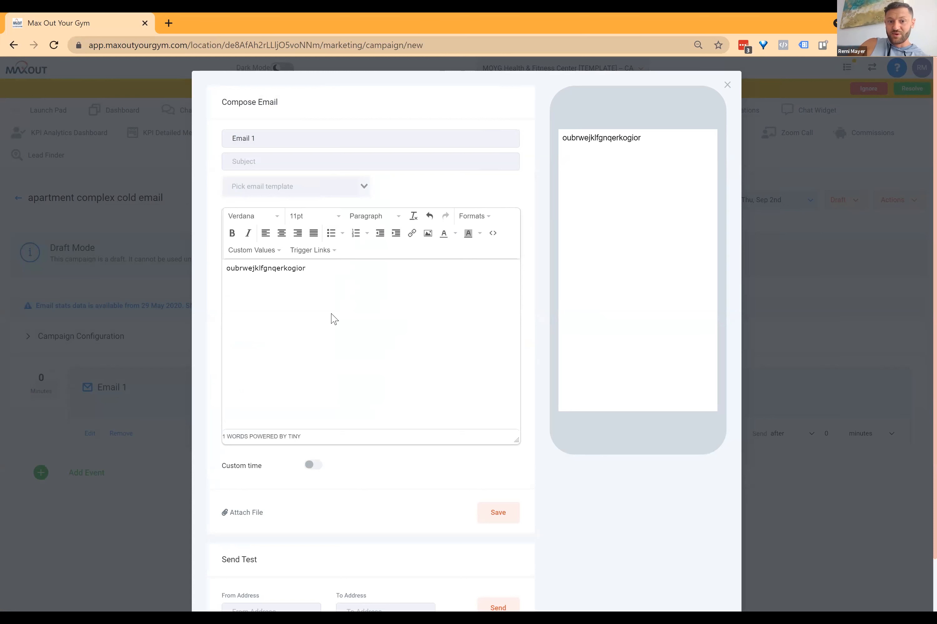
left_click(506, 519)
left_click(258, 161)
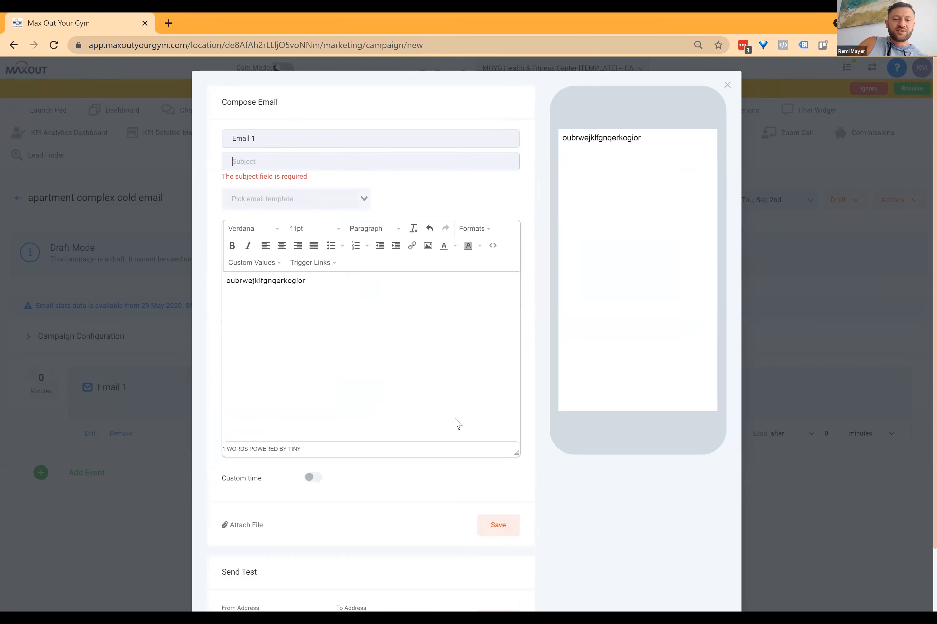
type("uibruigfbfdbgf")
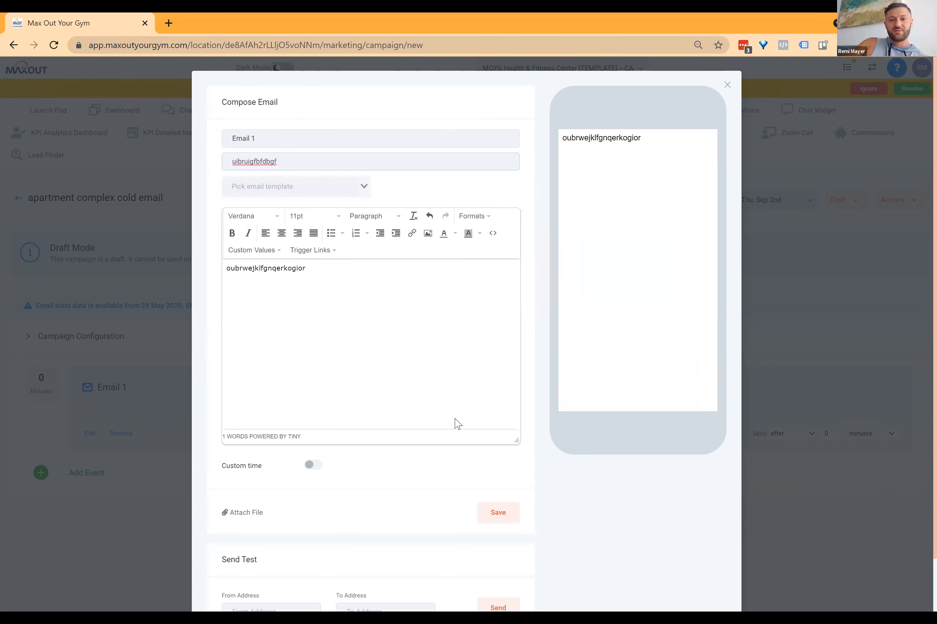
left_click(502, 512)
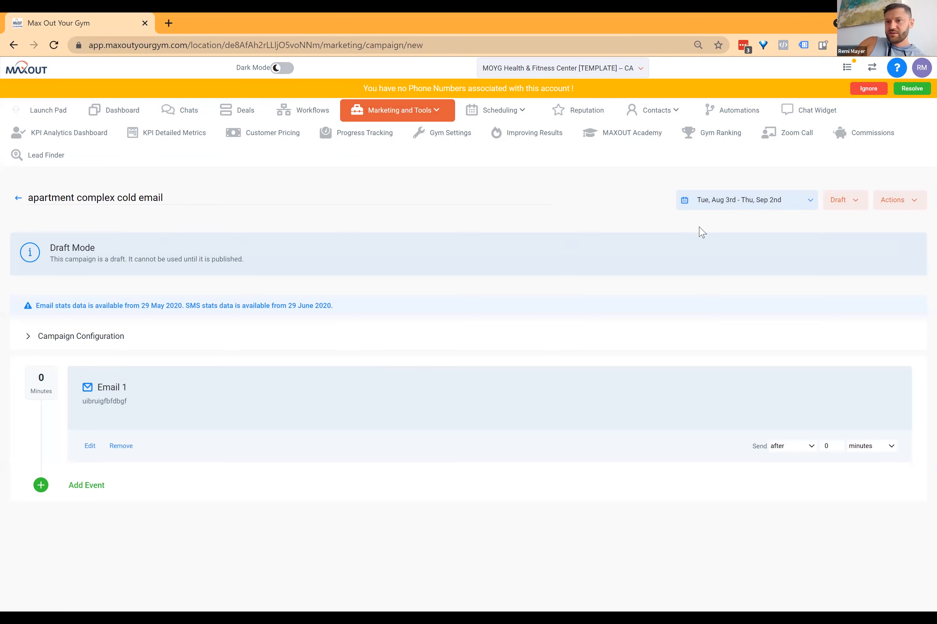
Change the cold email campaign's status from draft to published
left_click(889, 201)
left_click(853, 200)
left_click(853, 225)
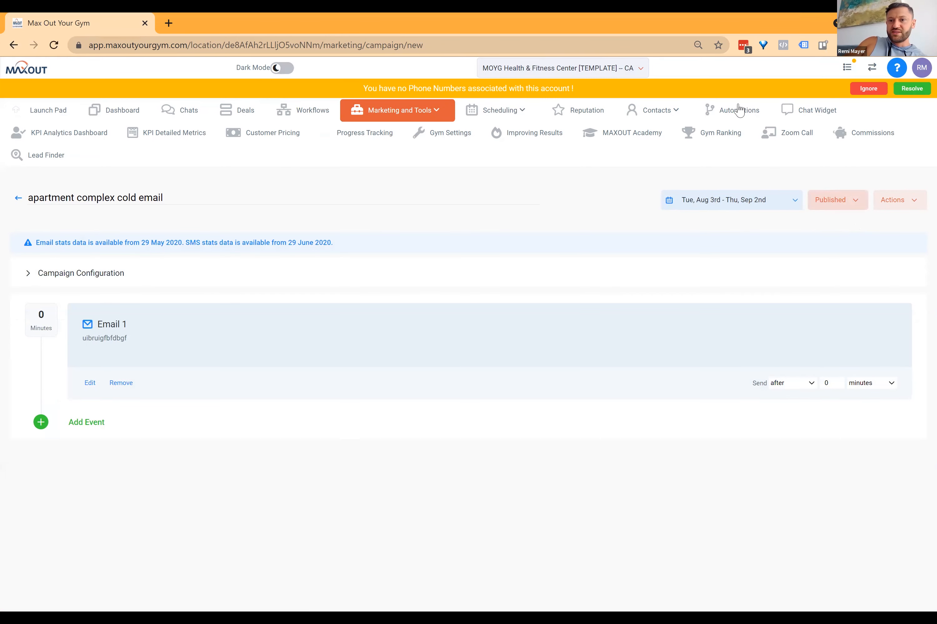
Filter the contacts list to the tag "apartment complex" and select all matching records across every page
mouse_move(680, 110)
left_click(661, 141)
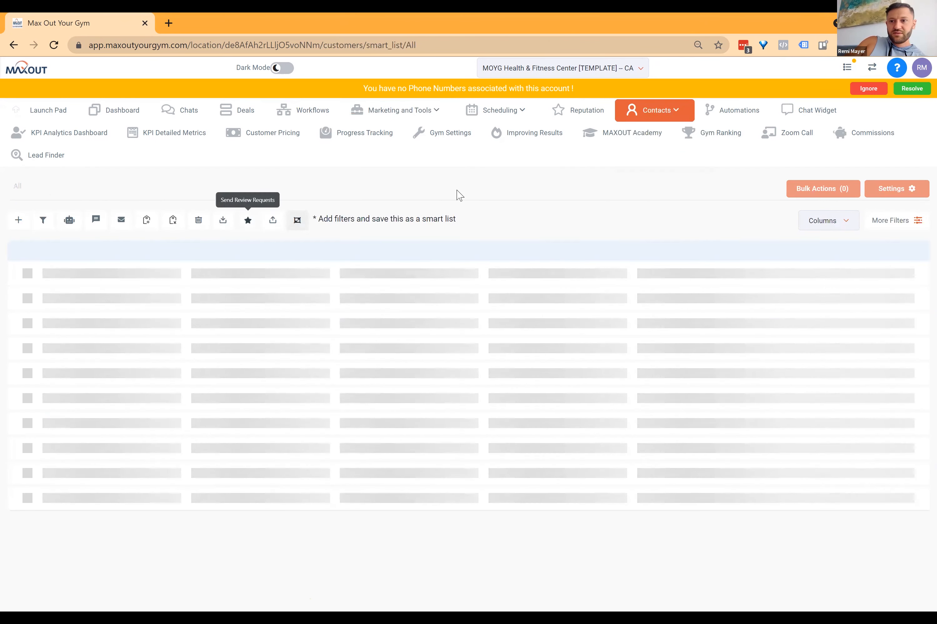
left_click(901, 224)
left_click(839, 279)
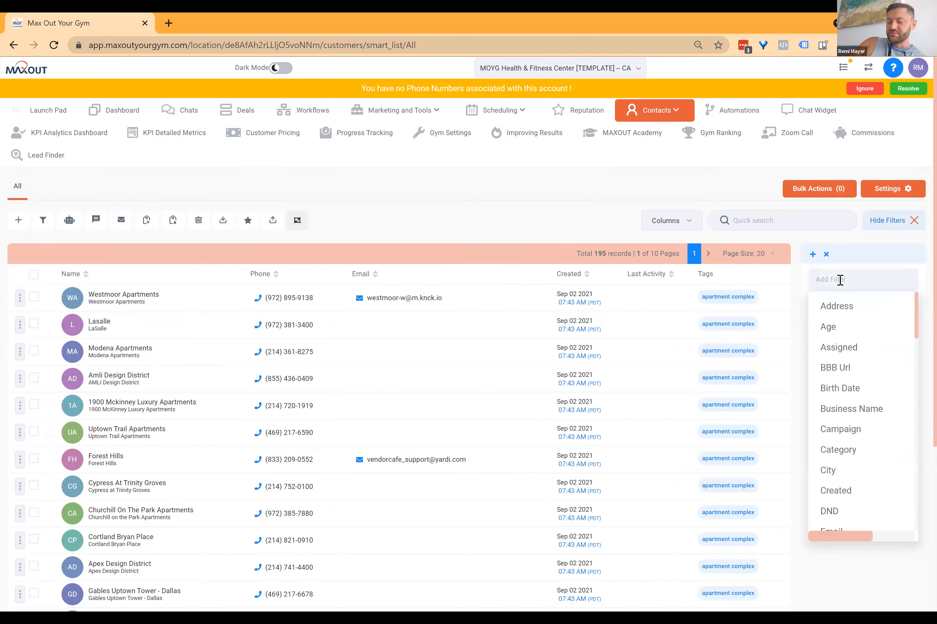
scroll(862, 415, "down", 10)
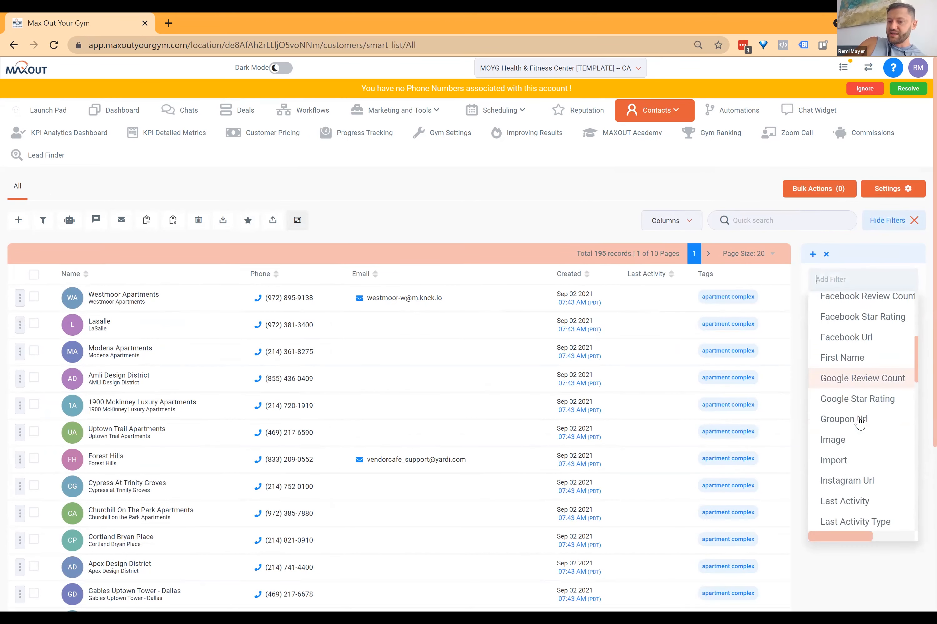
scroll(860, 423, "down", 5)
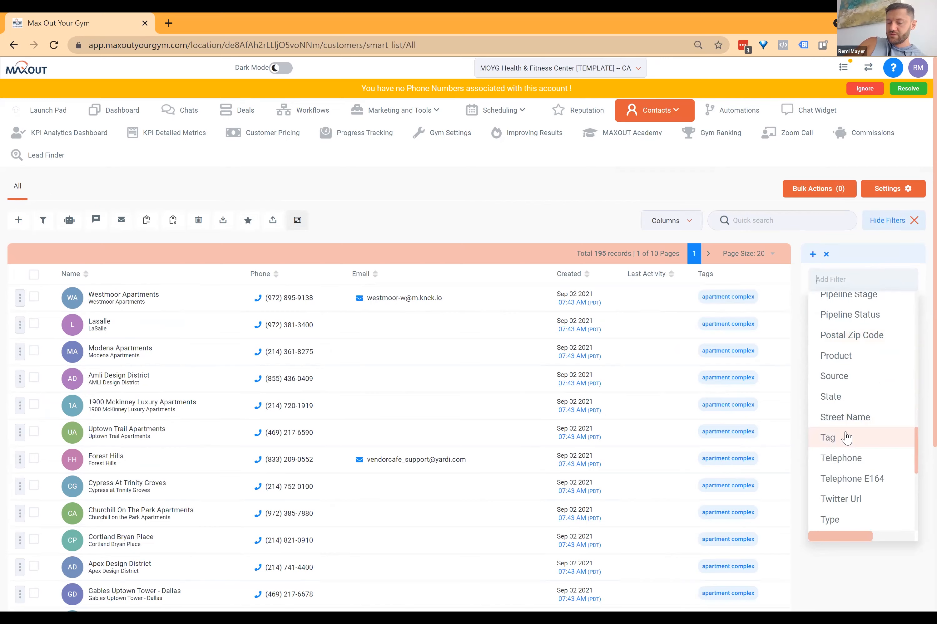
left_click(848, 437)
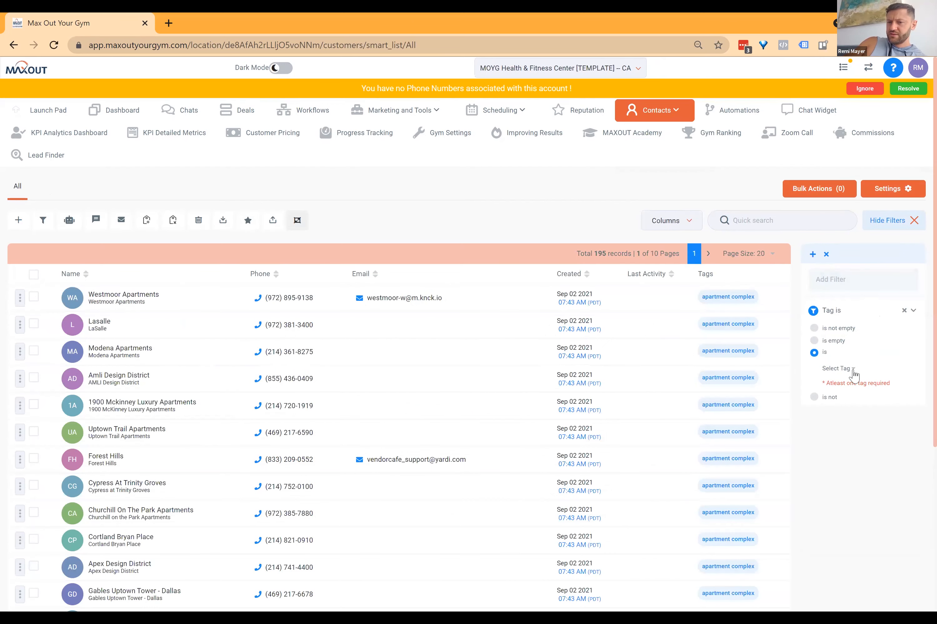
left_click(852, 369)
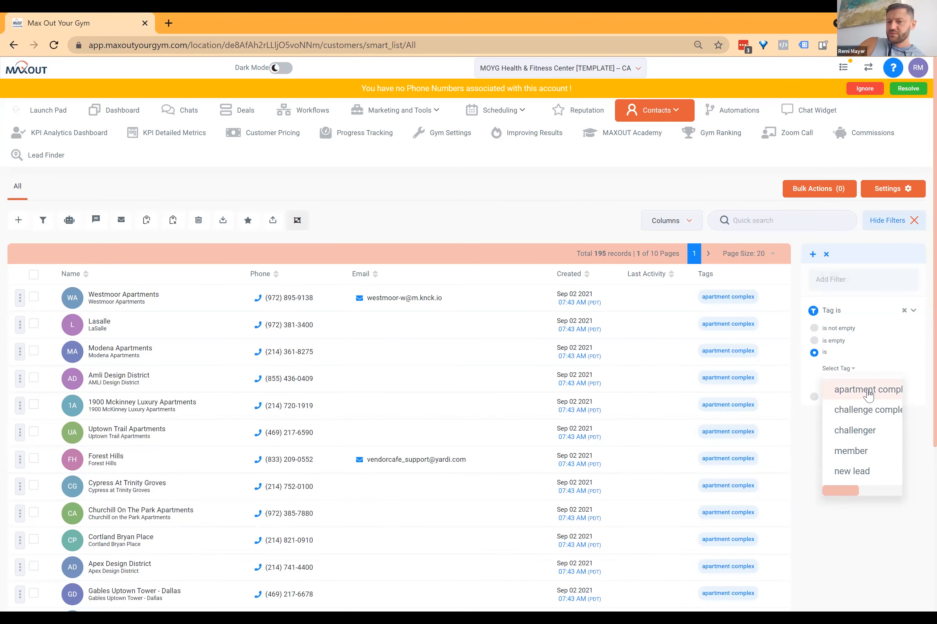
left_click(868, 391)
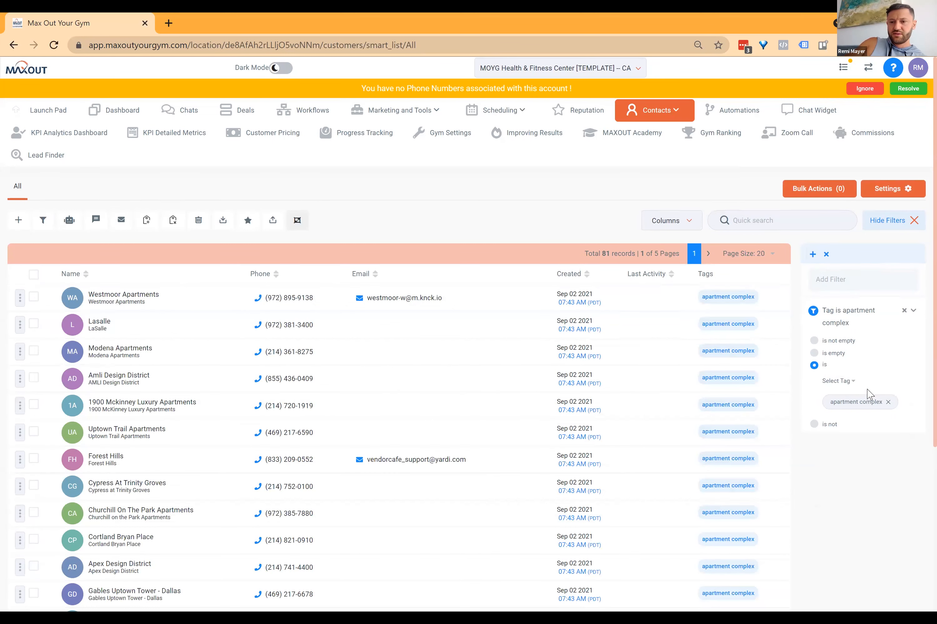
left_click(33, 276)
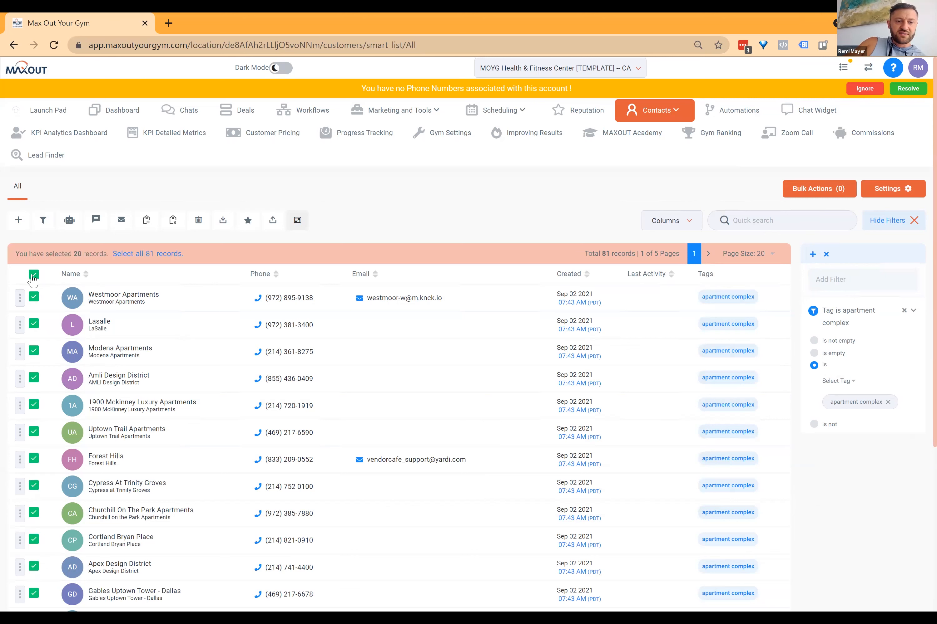
left_click(178, 254)
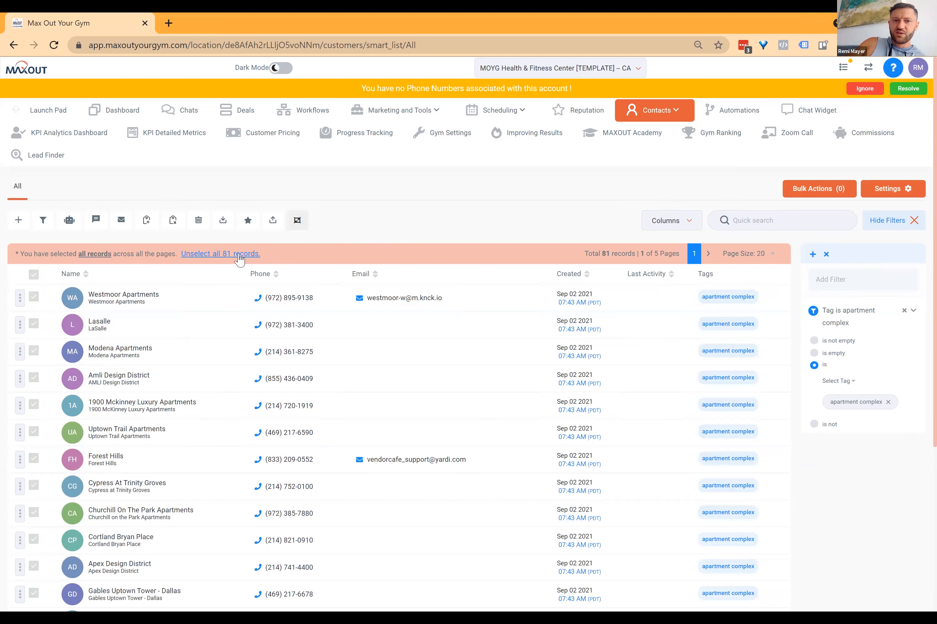
Prepare to add the selected contacts to the "apartment complex cold email" campaign, and cancel without adding them
left_click(69, 221)
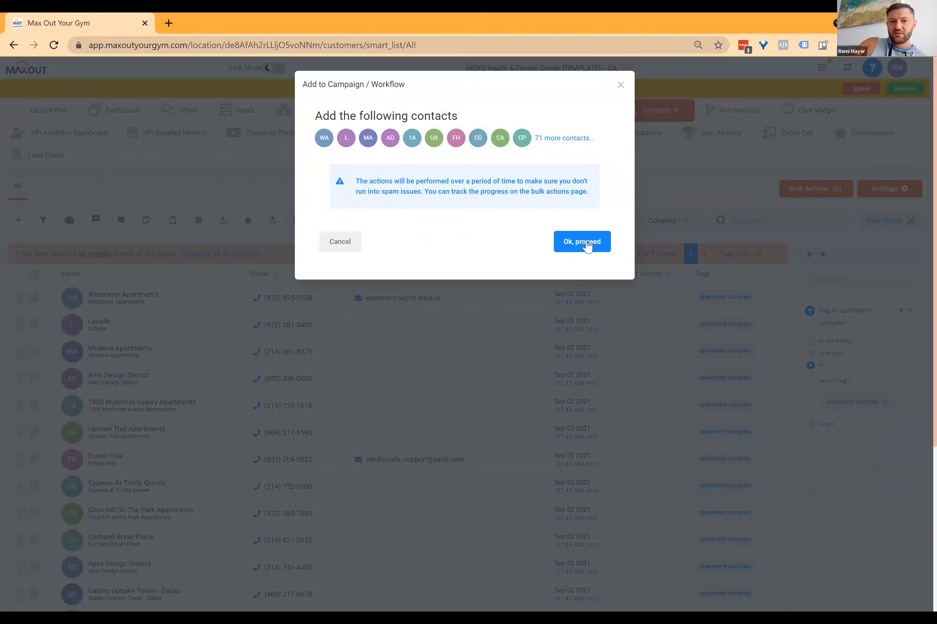
left_click(587, 244)
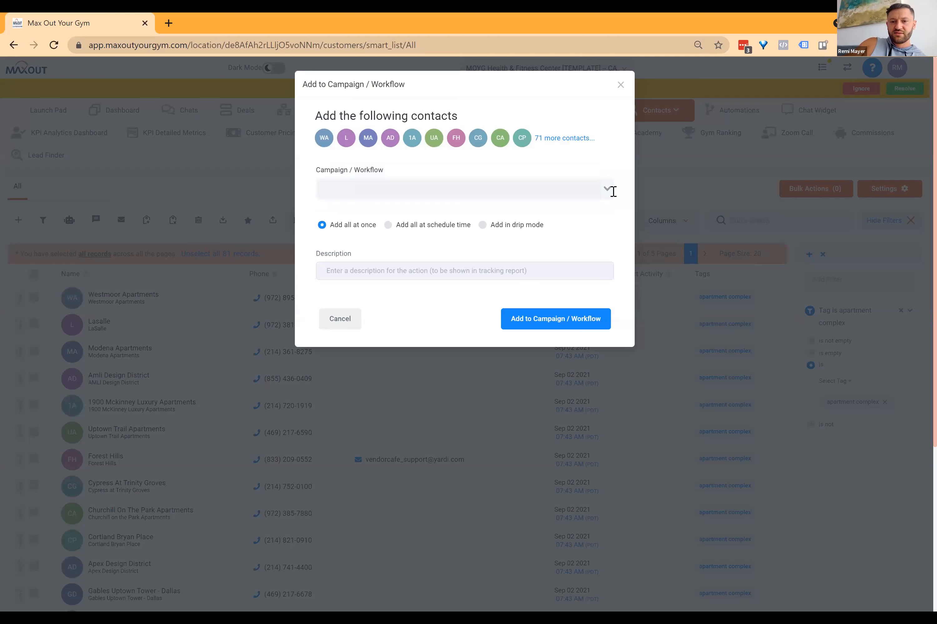
left_click(608, 192)
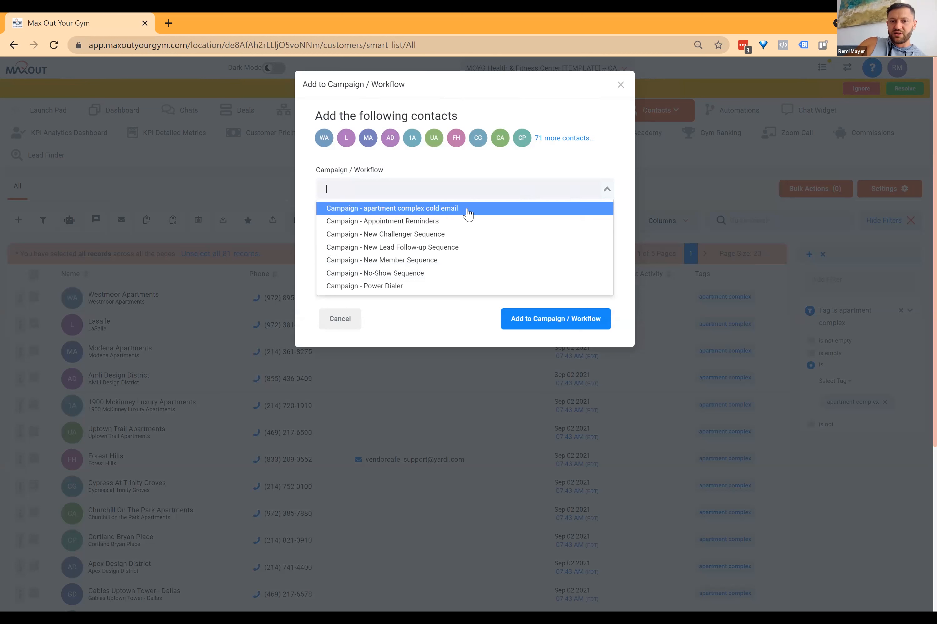
left_click(468, 209)
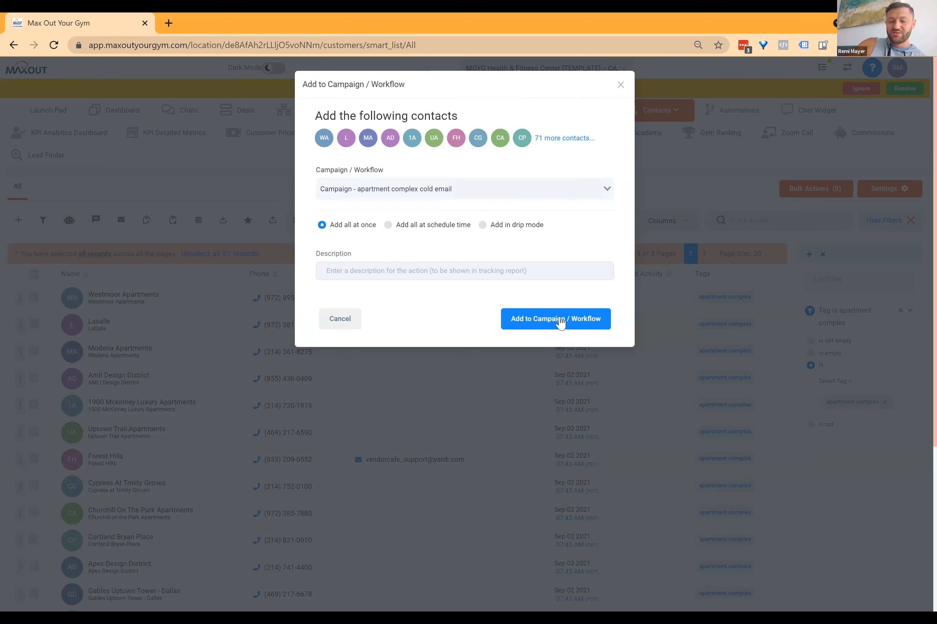
left_click(340, 320)
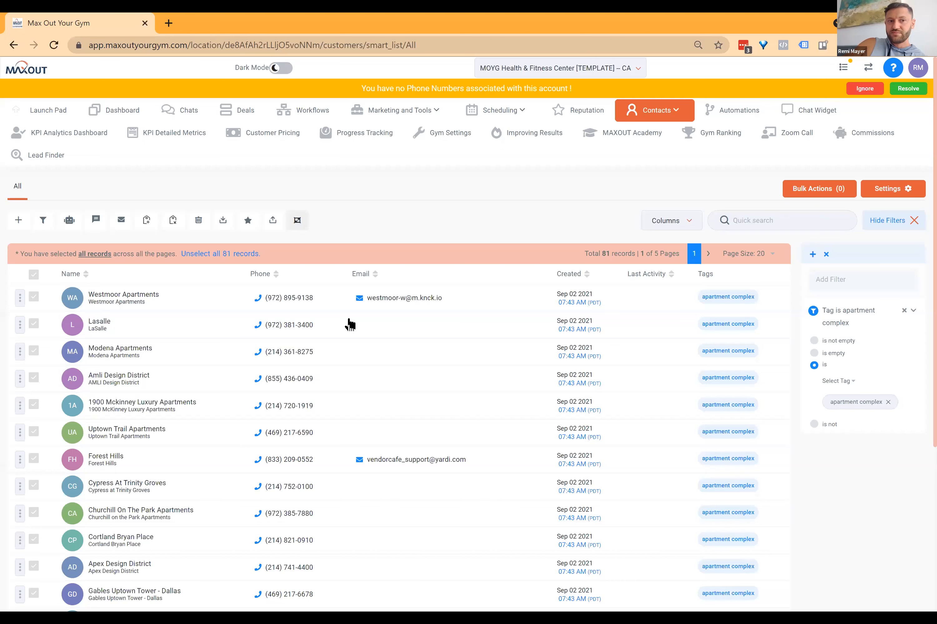
In Lead Finder, dismiss the missing phone numbers notice and run a Day spa lead search for Dallas, TX, US
left_click(60, 155)
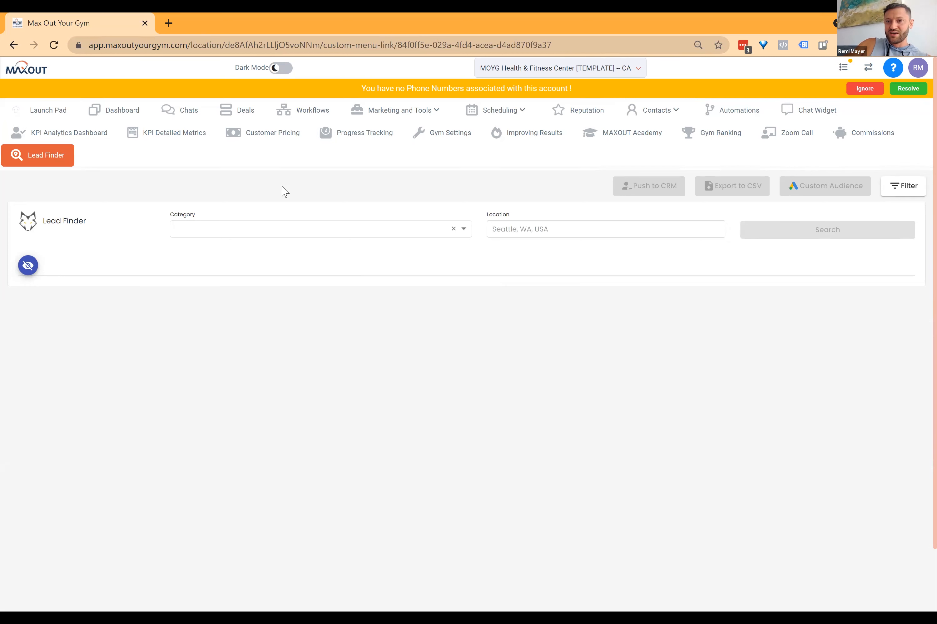
left_click(865, 88)
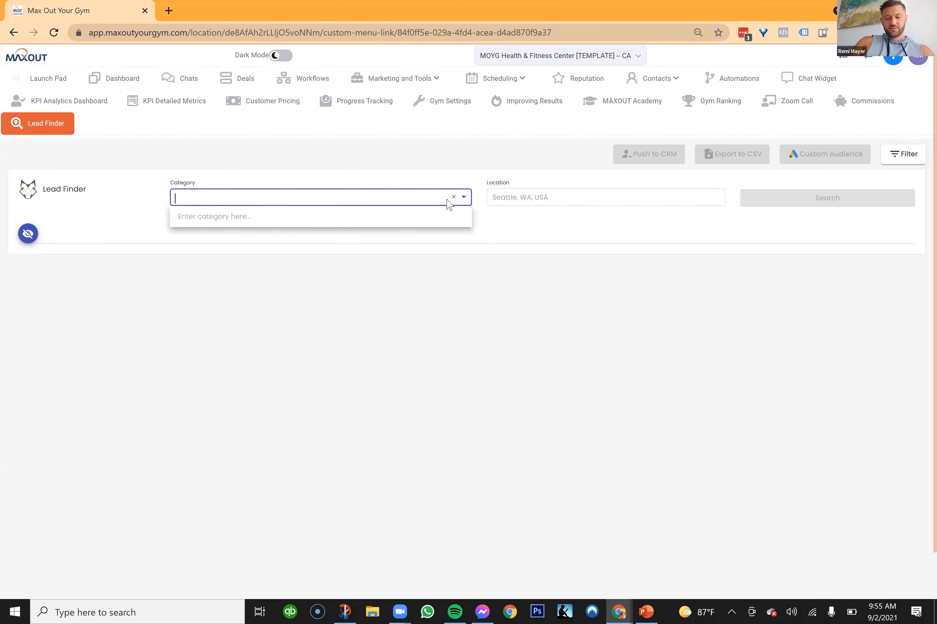
type("spa")
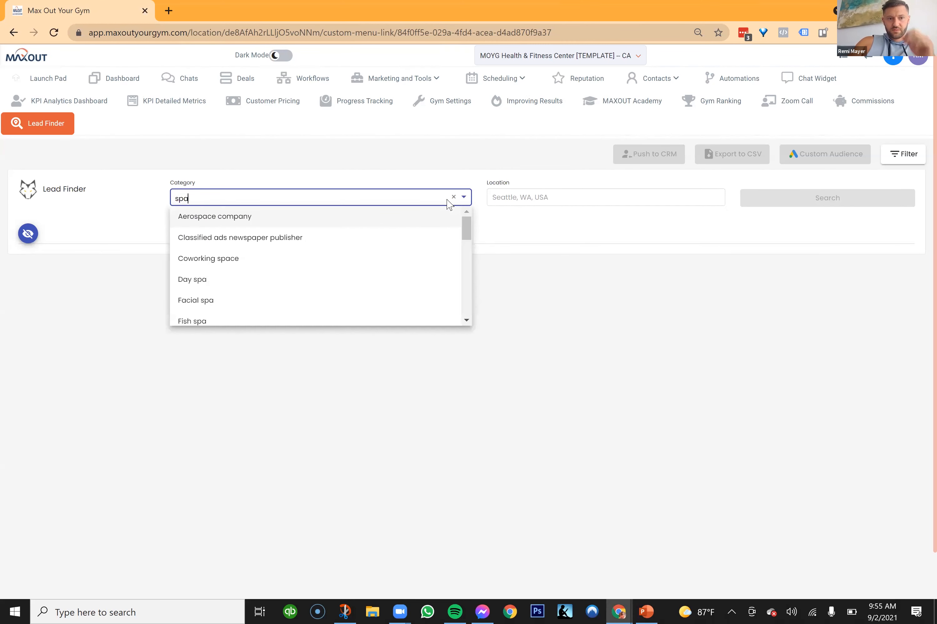
left_click(248, 281)
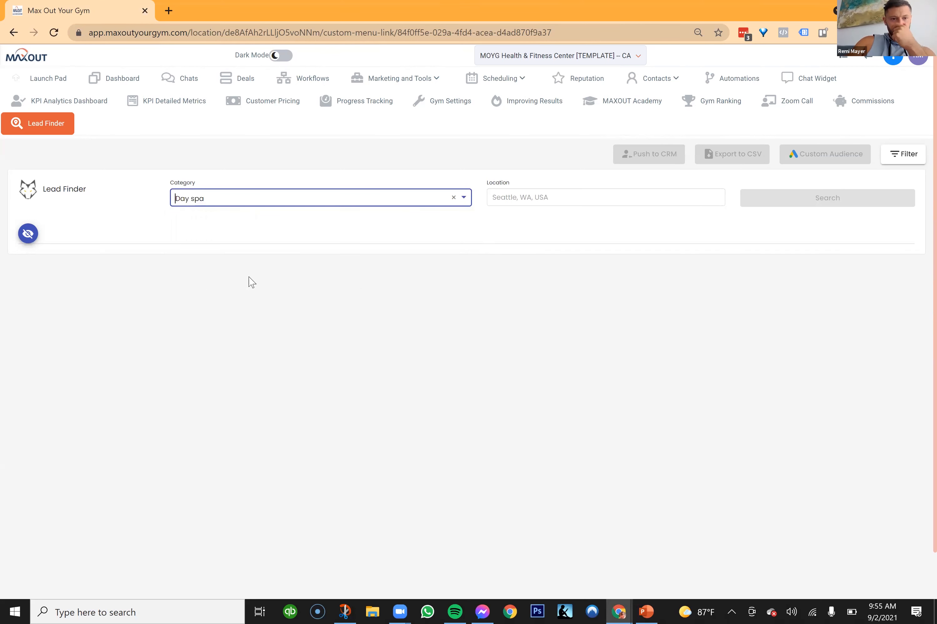
left_click(545, 193)
type("dallas")
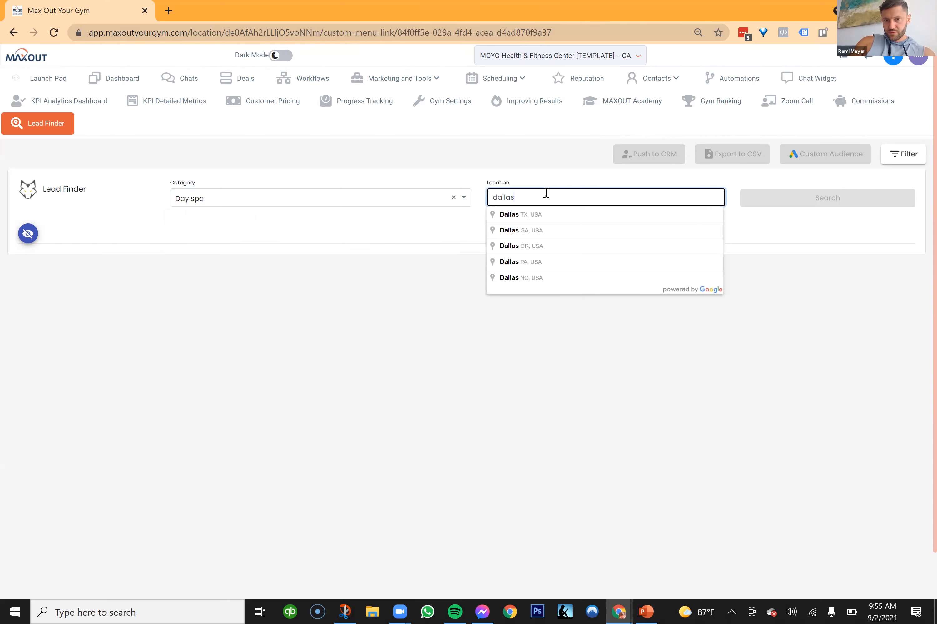
left_click(550, 221)
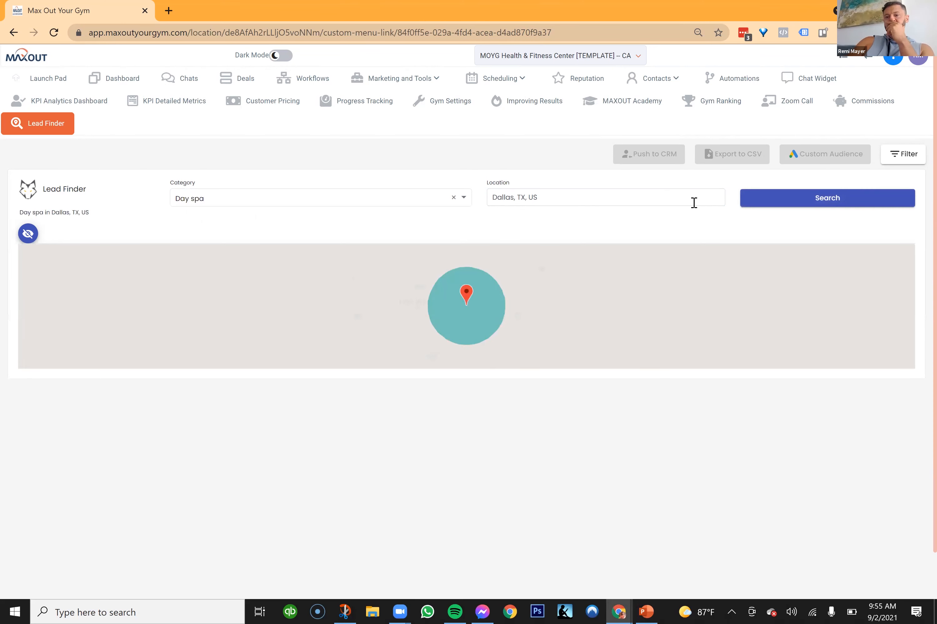
left_click(794, 207)
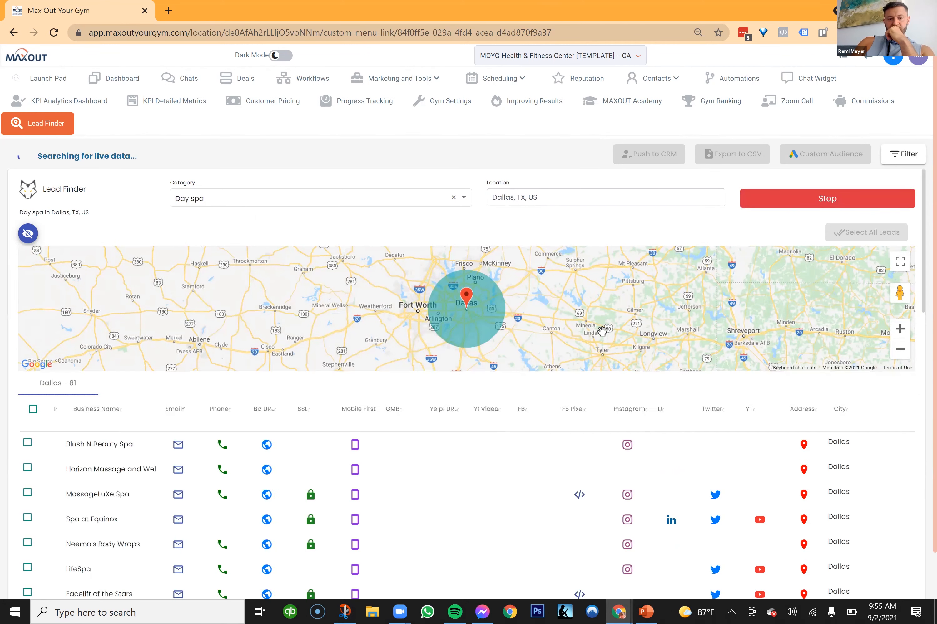
Look through the Day spa results for Dallas and select all the leads found
scroll(356, 429, "down", 3)
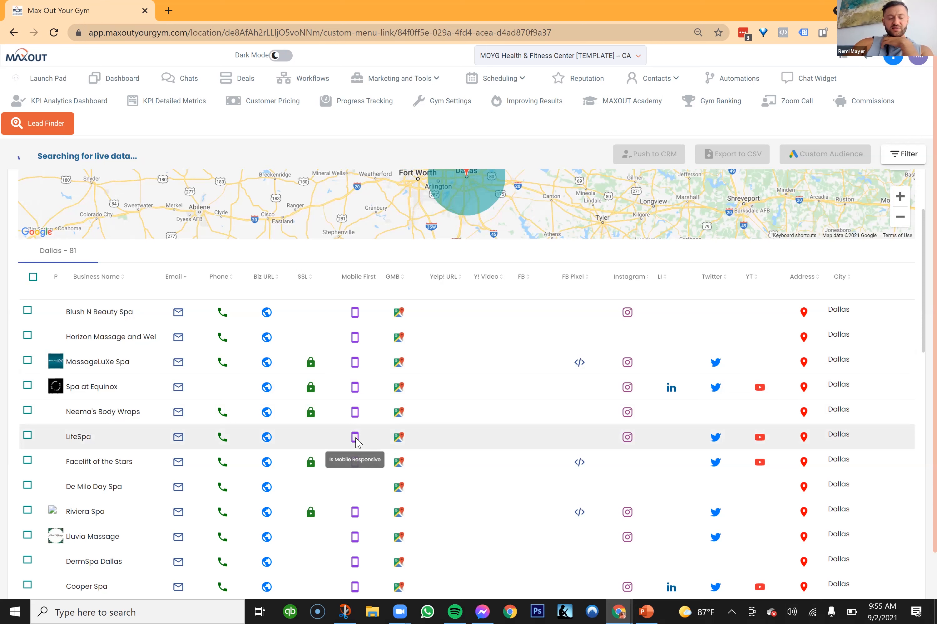
scroll(356, 442, "down", 5)
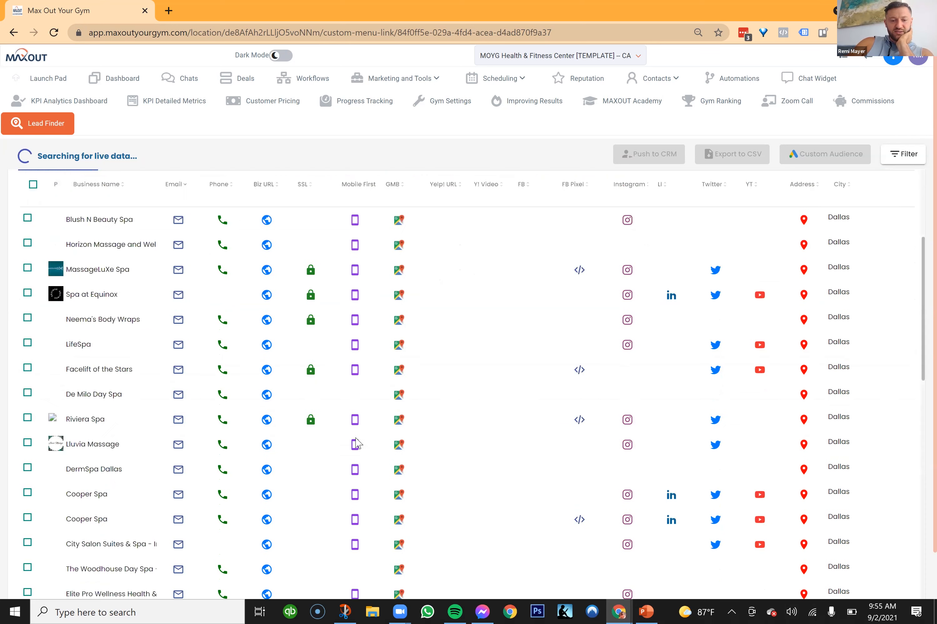
scroll(356, 443, "down", 12)
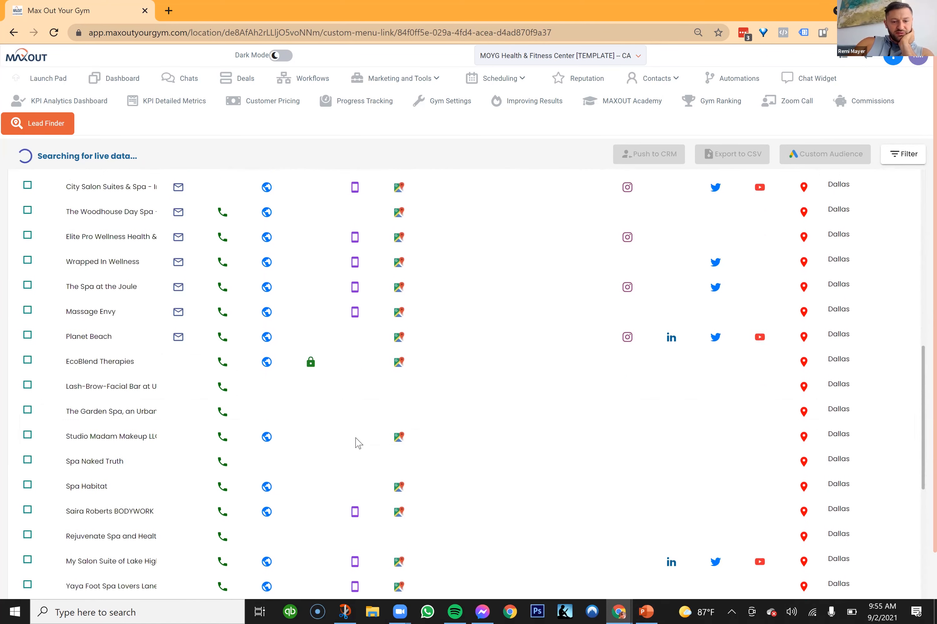
scroll(356, 443, "down", 8)
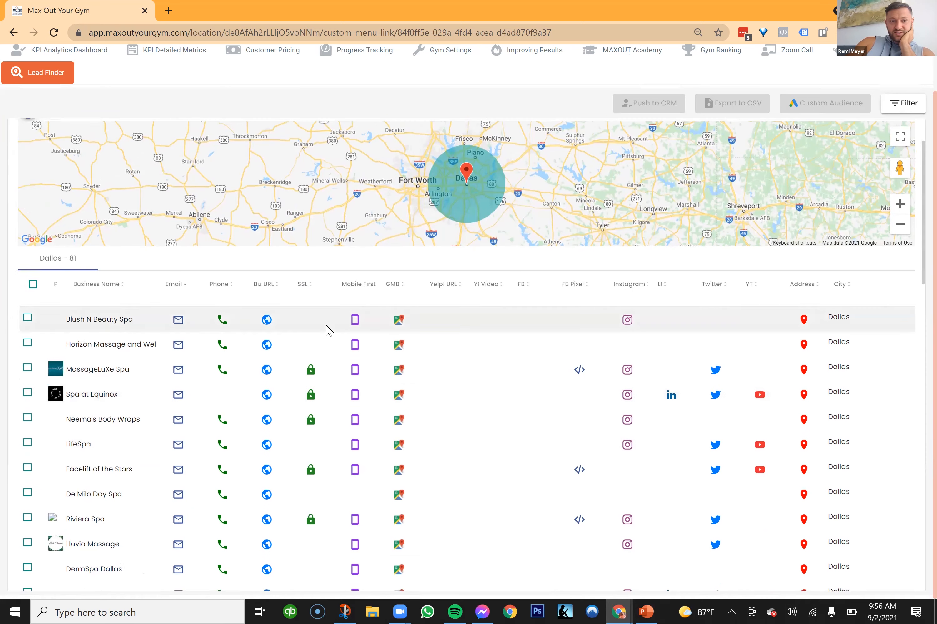
scroll(328, 330, "up", 3)
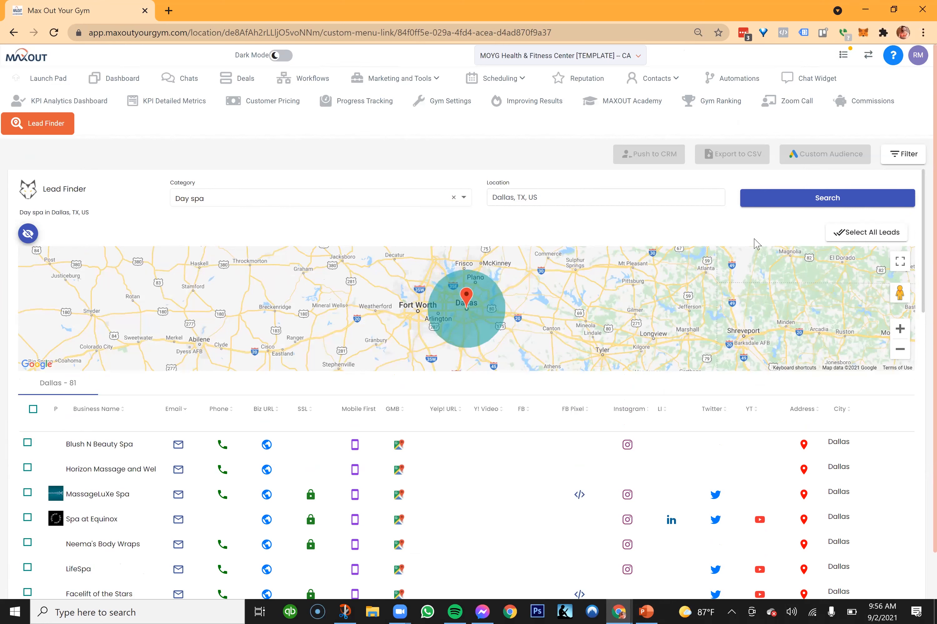
left_click(878, 234)
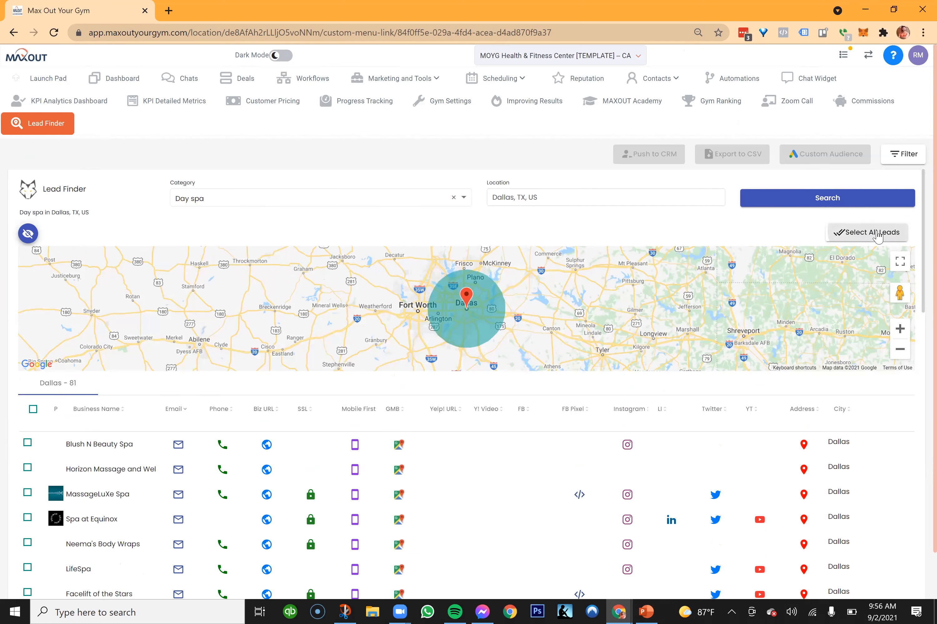
Turn on the Email filter with Has Email in the global filter options, leave the Phone filter off, and close the options
left_click(901, 157)
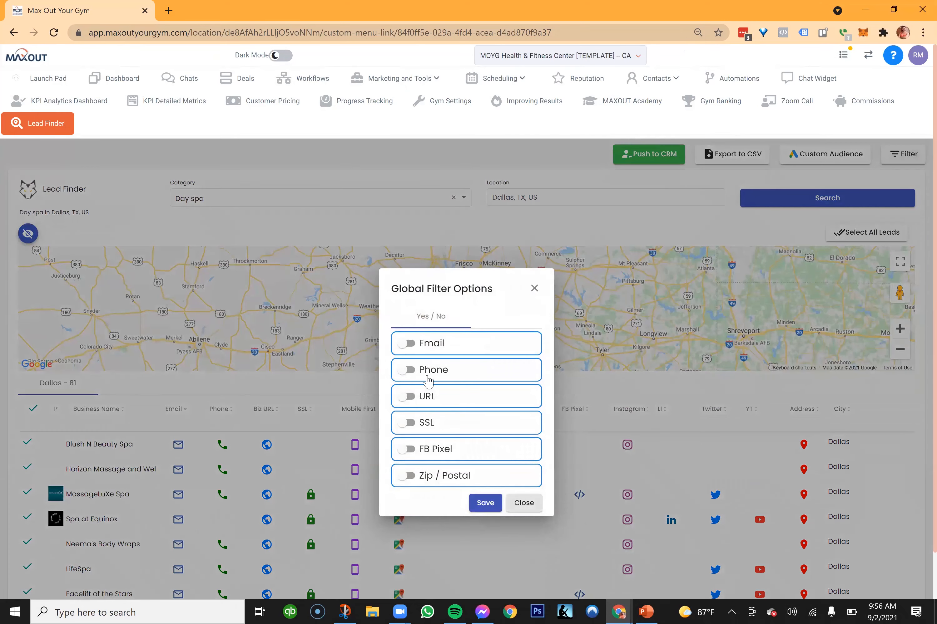
scroll(468, 415, "down", 1)
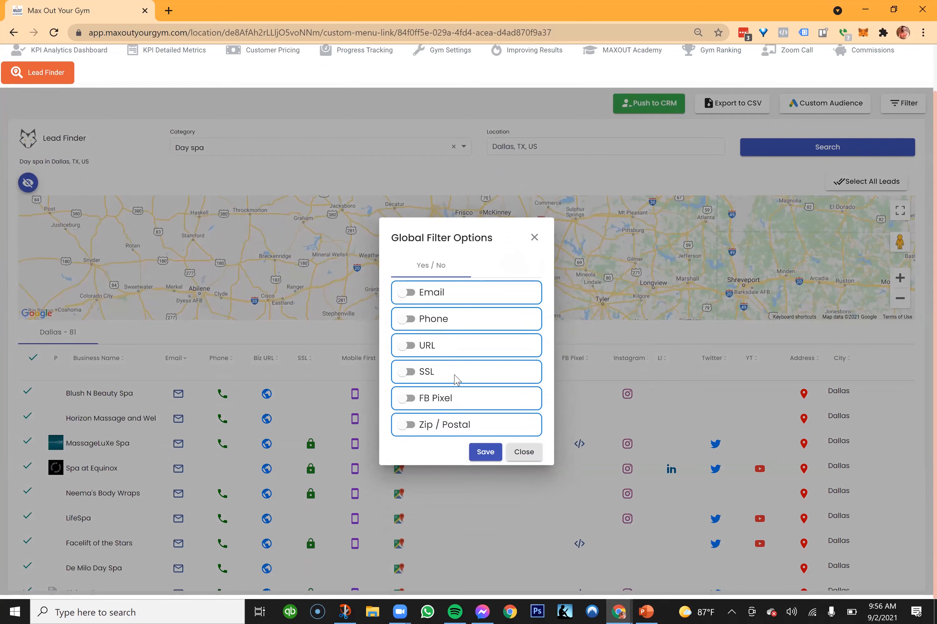
left_click(407, 319)
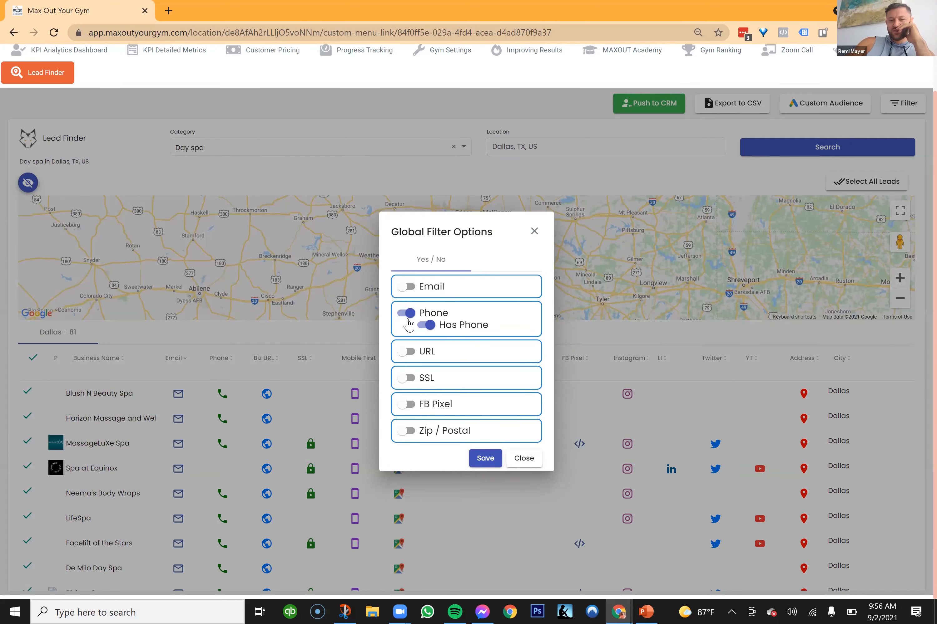
left_click(431, 327)
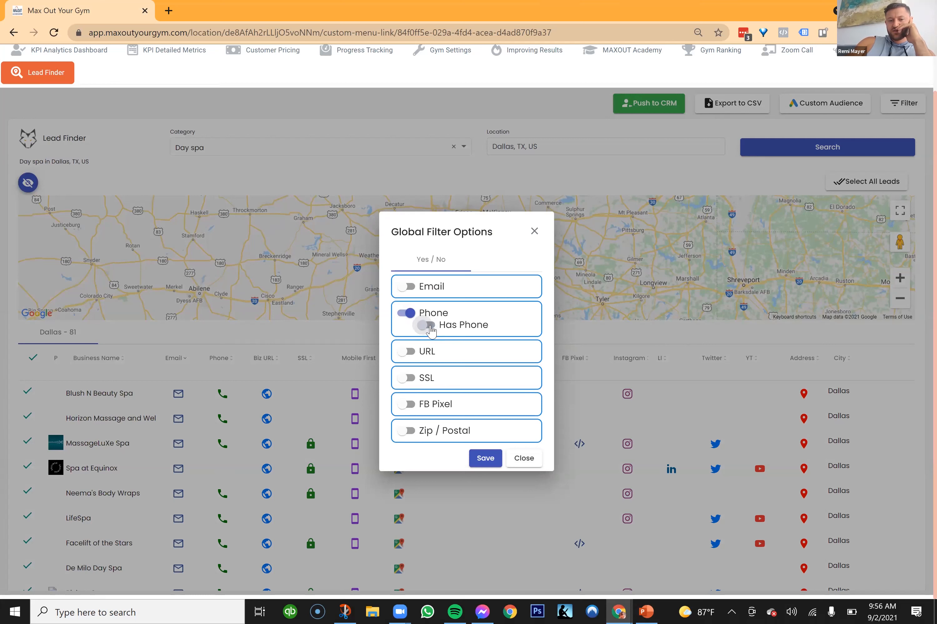
left_click(431, 327)
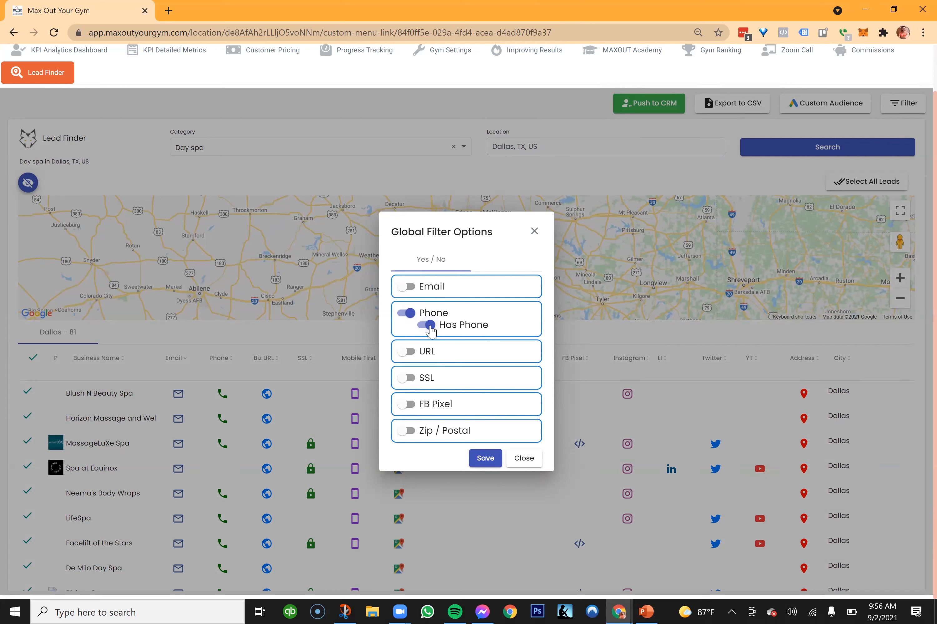
left_click(406, 286)
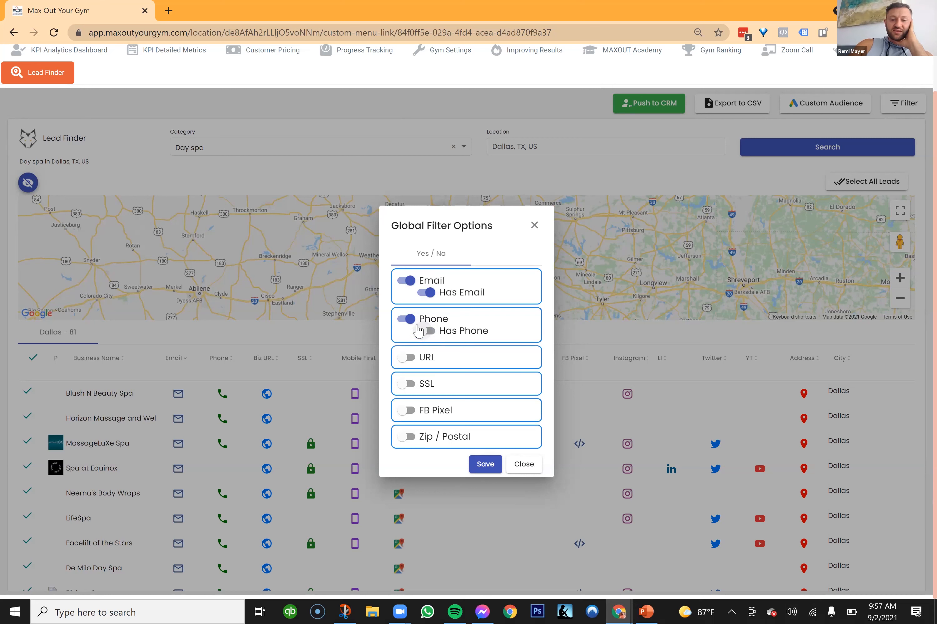
left_click(407, 319)
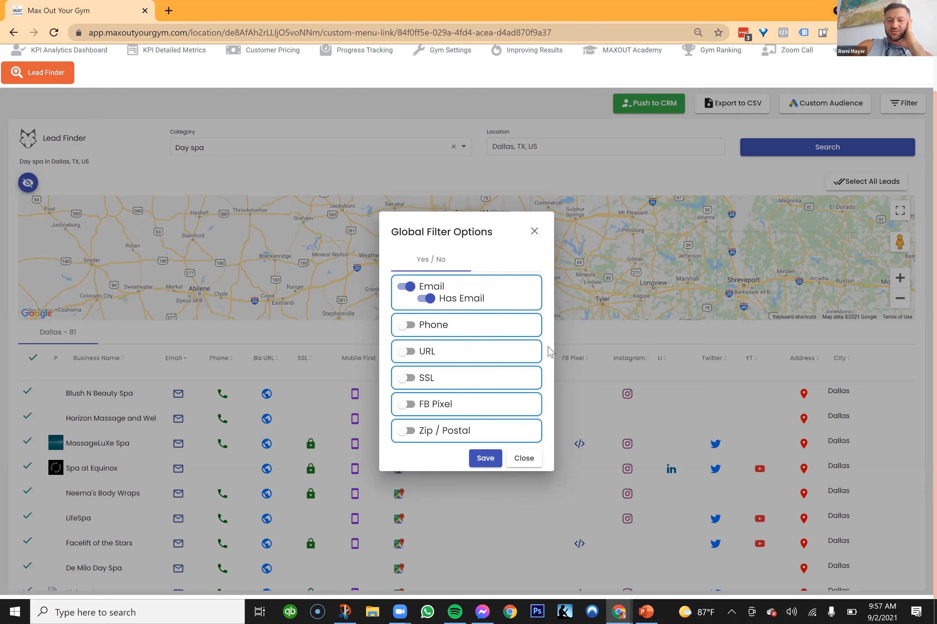
left_click(532, 233)
Turn on the Phone filter with Has Phone switched off in the global filter options and save the filters
scroll(190, 468, "down", 10)
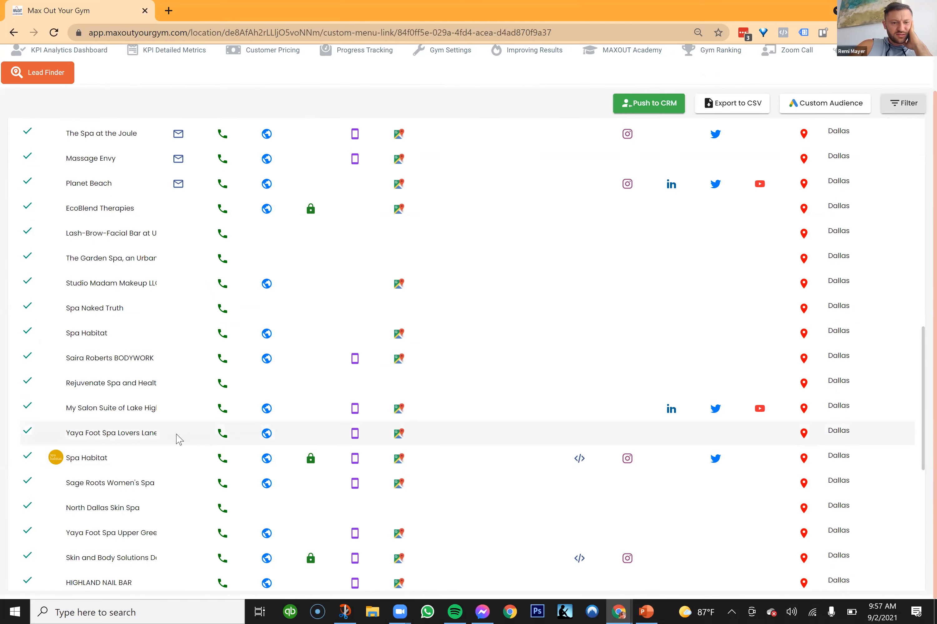
scroll(178, 439, "down", 8)
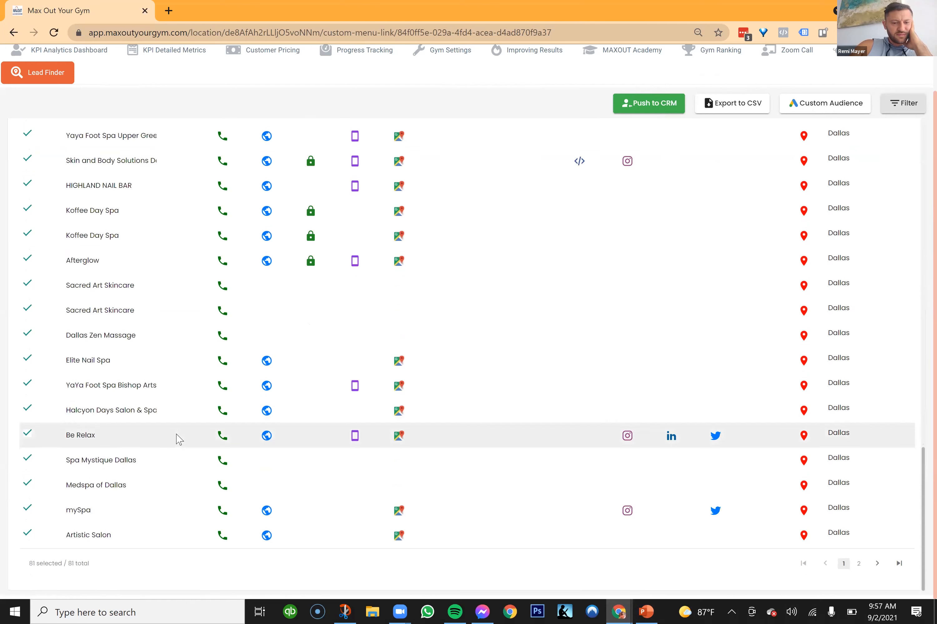
scroll(179, 439, "up", 15)
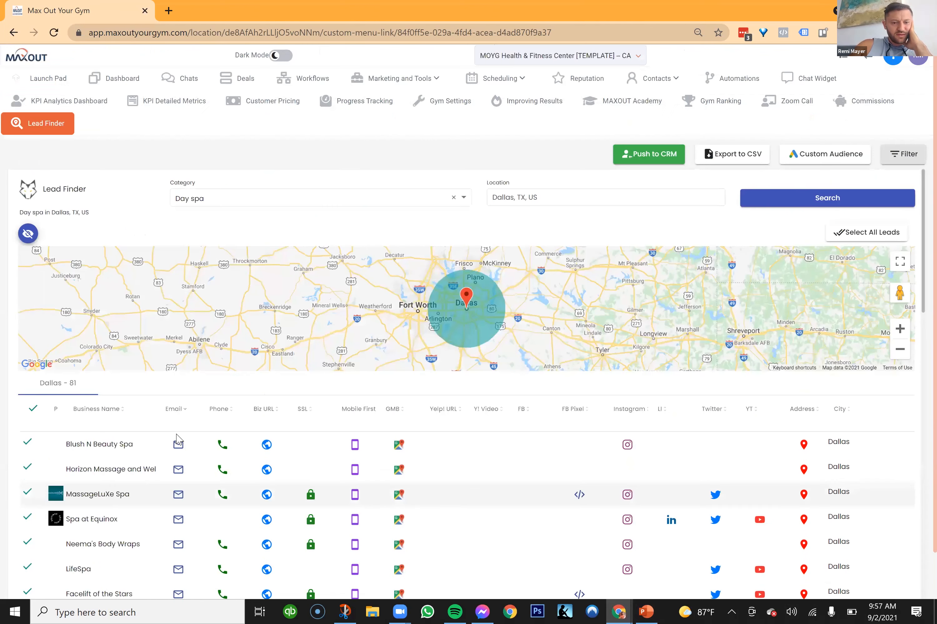
scroll(879, 170, "down", 7)
scroll(879, 170, "up", 7)
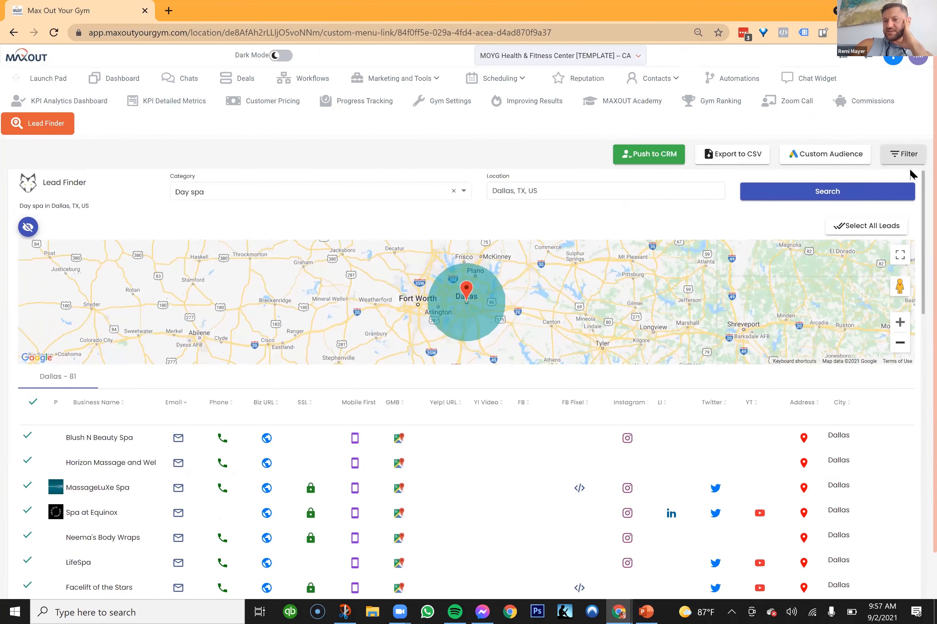
left_click(903, 154)
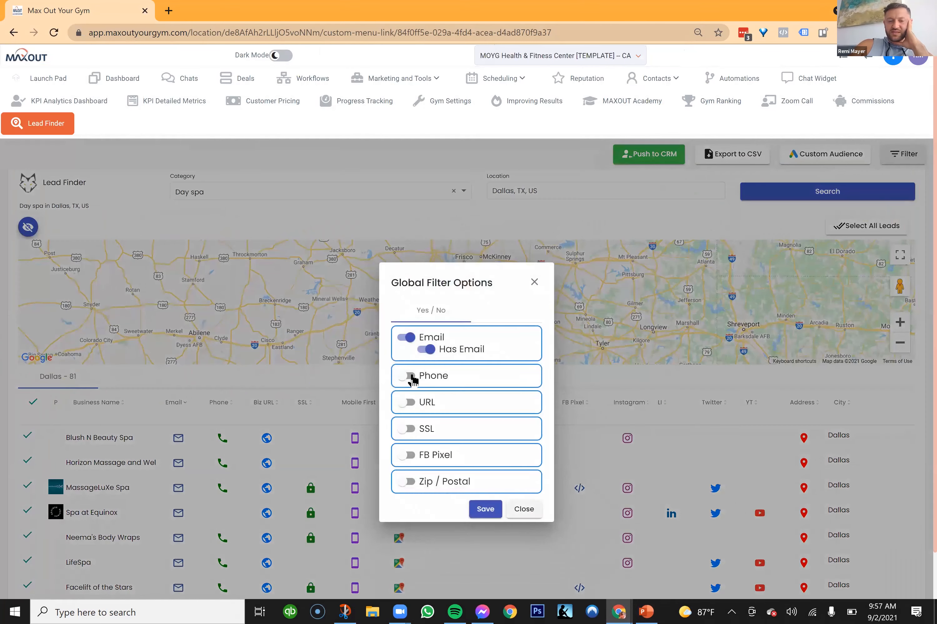
left_click(409, 376)
left_click(428, 383)
left_click(489, 517)
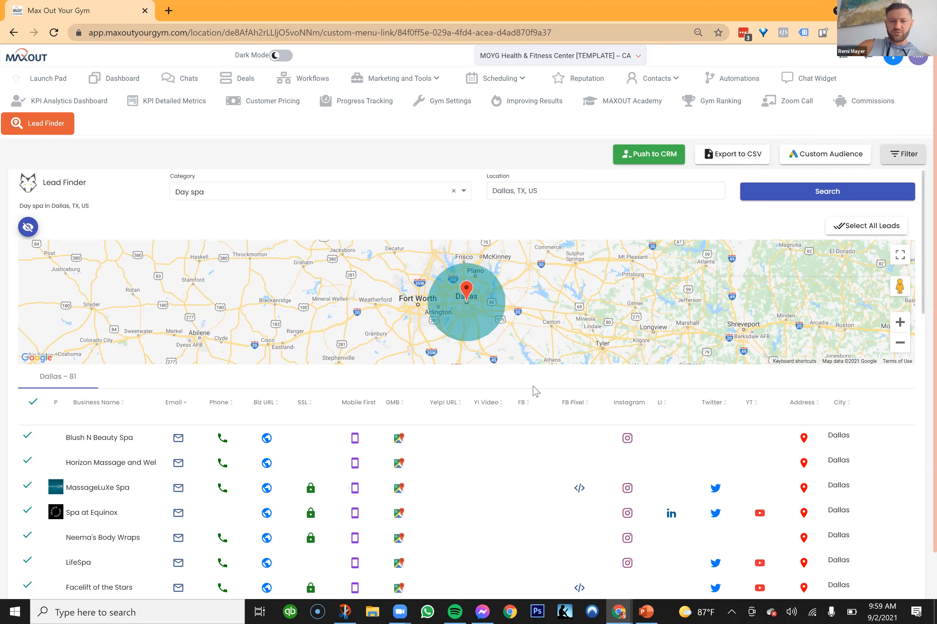
View Blush N Beauty Spa's website from its entry in the lead list, and close it
scroll(536, 391, "down", 3)
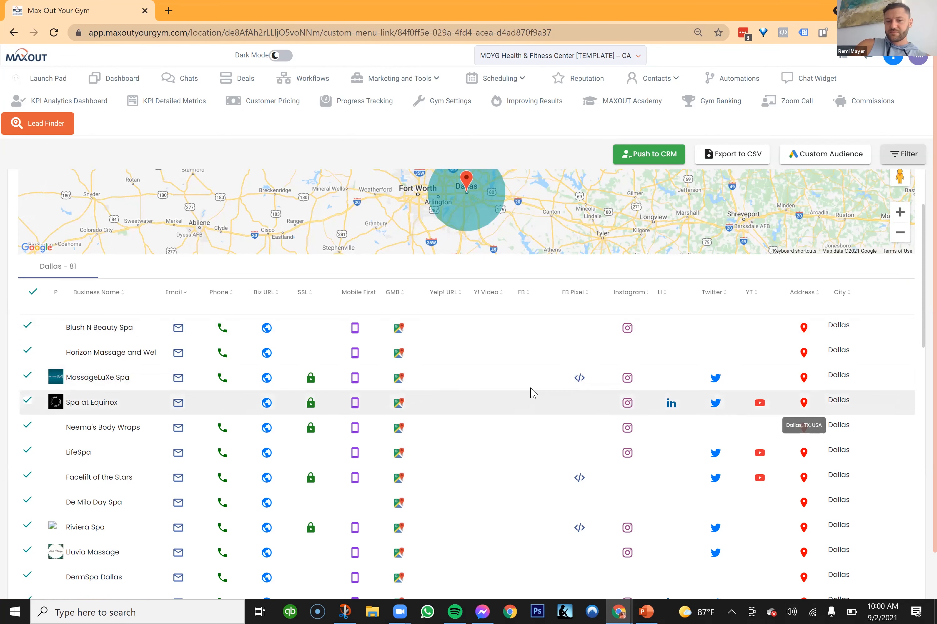
left_click(400, 330)
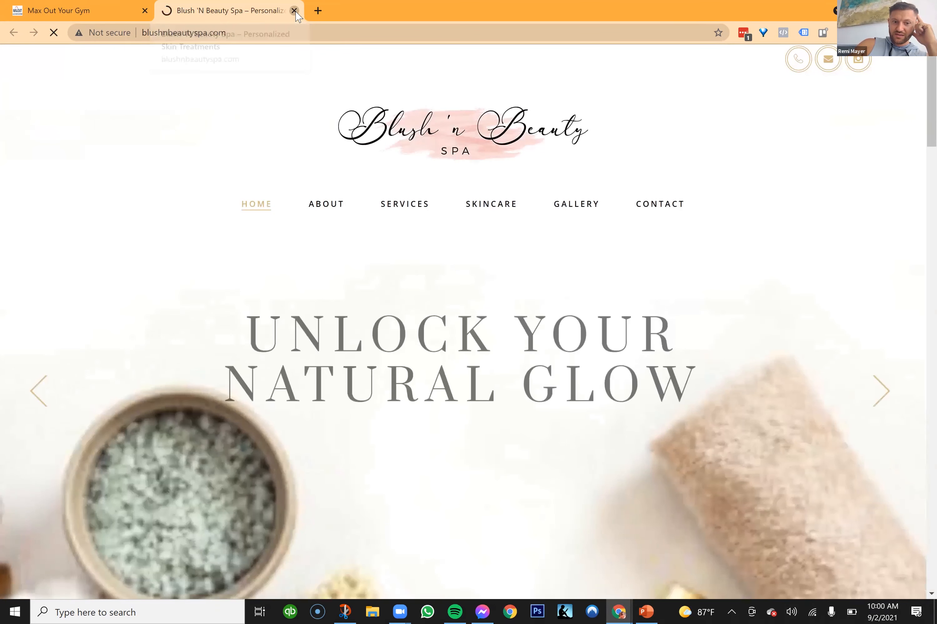
left_click(294, 10)
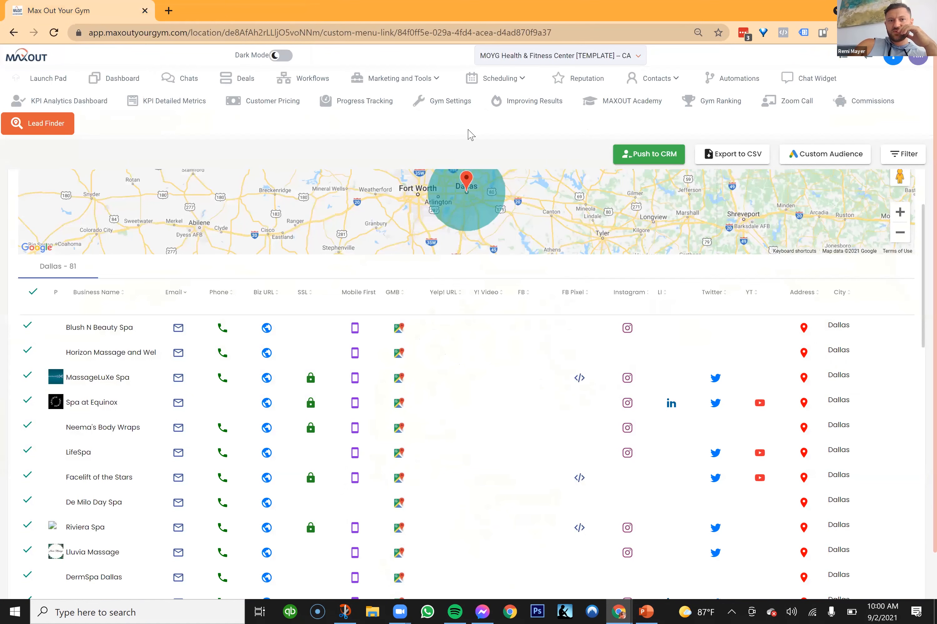
In the "apartment complex cold email" campaign, add a GMB message event reading "ljbsdlfgregjb v,fvgk" and save it
left_click(423, 84)
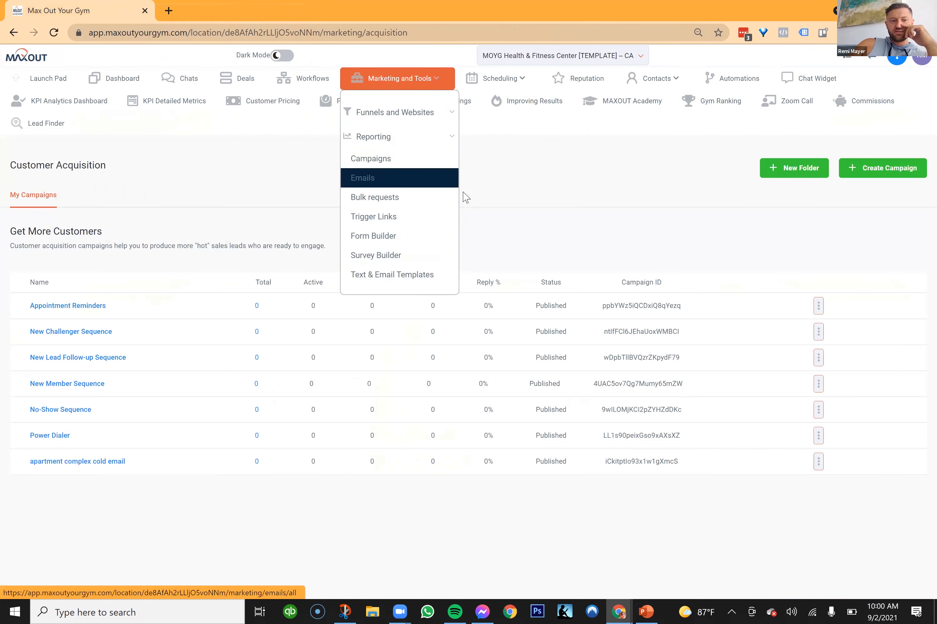
left_click(89, 462)
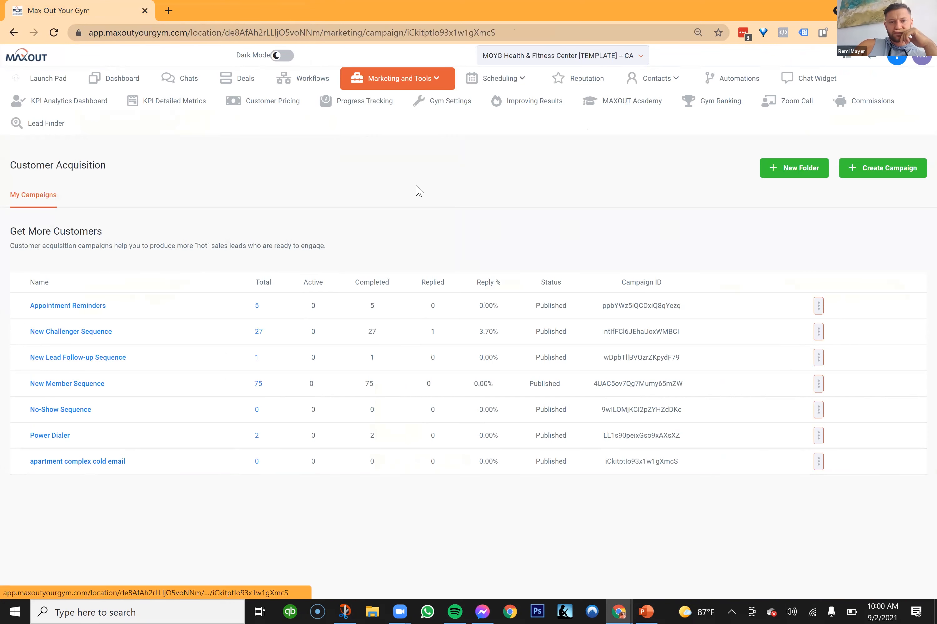
left_click(94, 391)
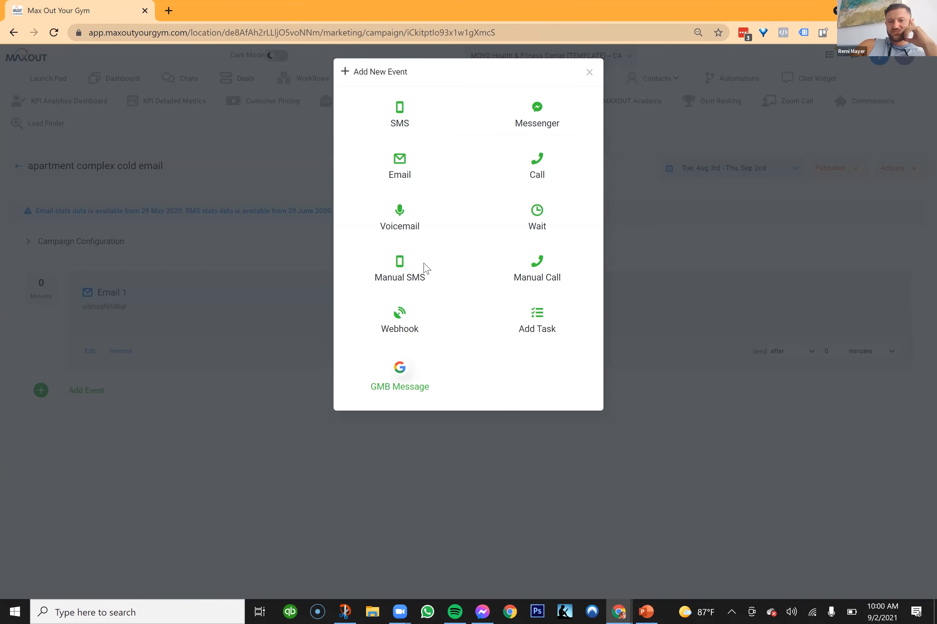
left_click(405, 369)
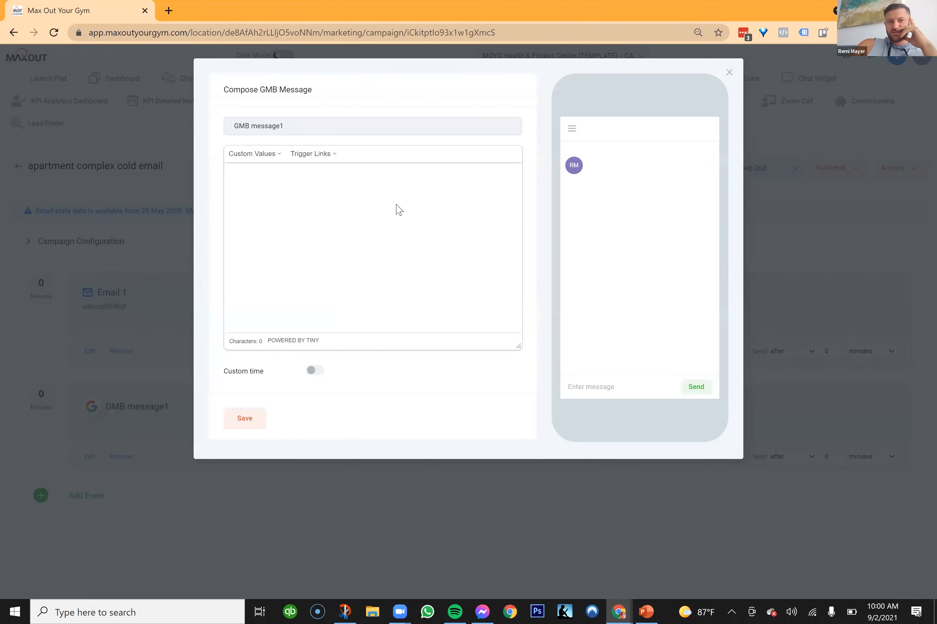
type("ljb")
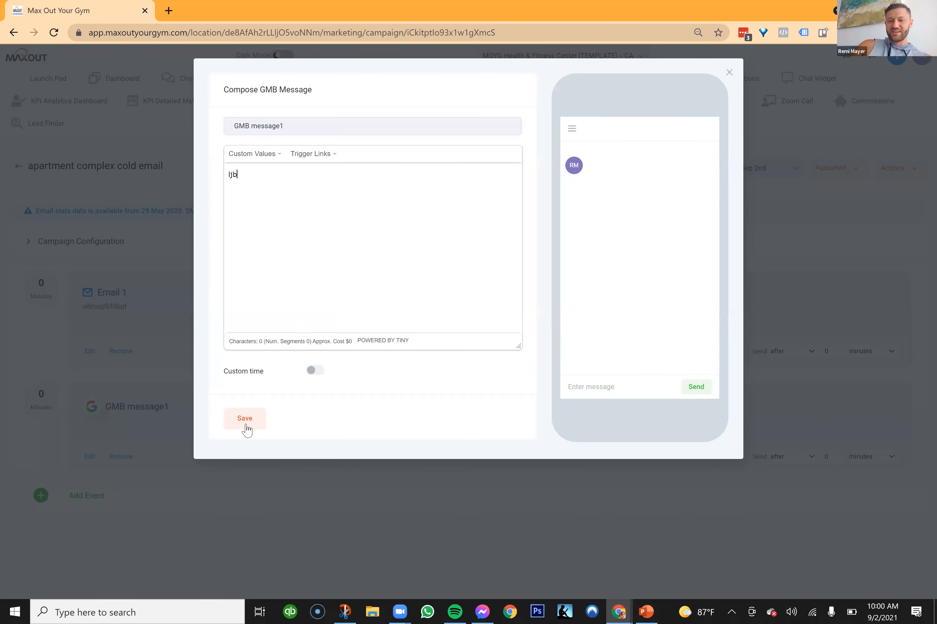
type("sdlfgregjb v,fvgk")
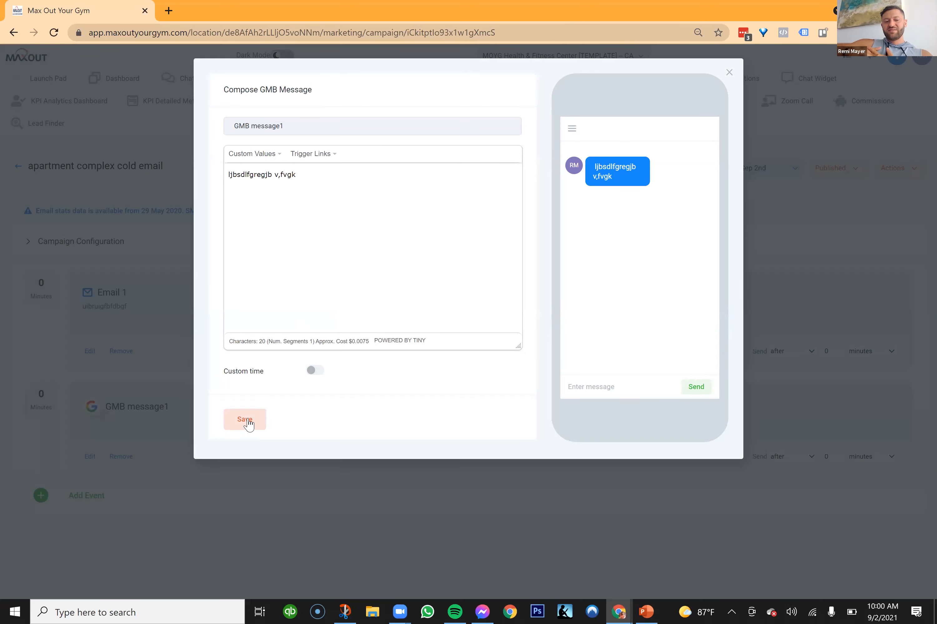
left_click(246, 421)
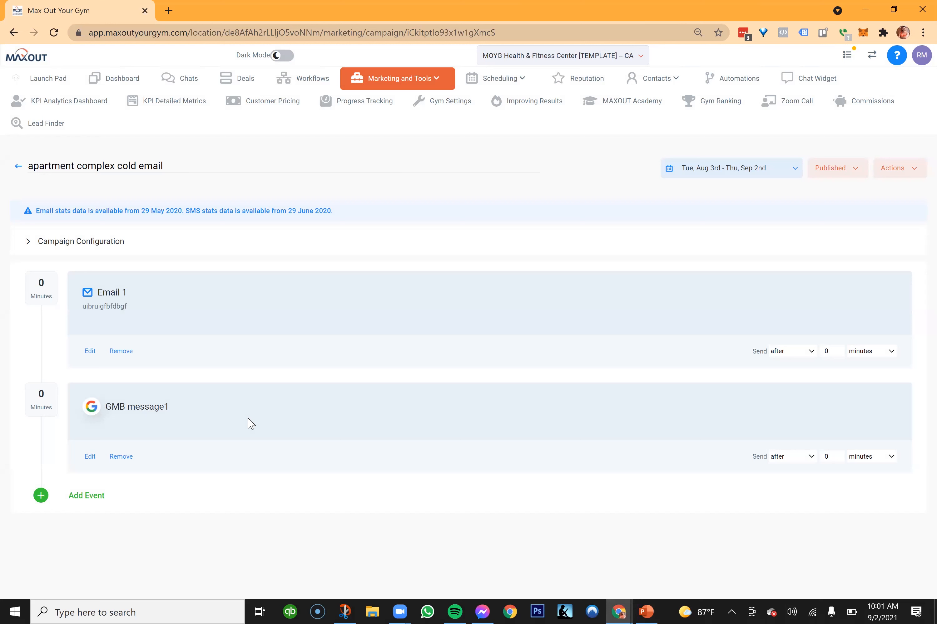
Search Google for "landscaper dallas" in a new browser tab and examine the local business listings in the results
left_click(169, 11)
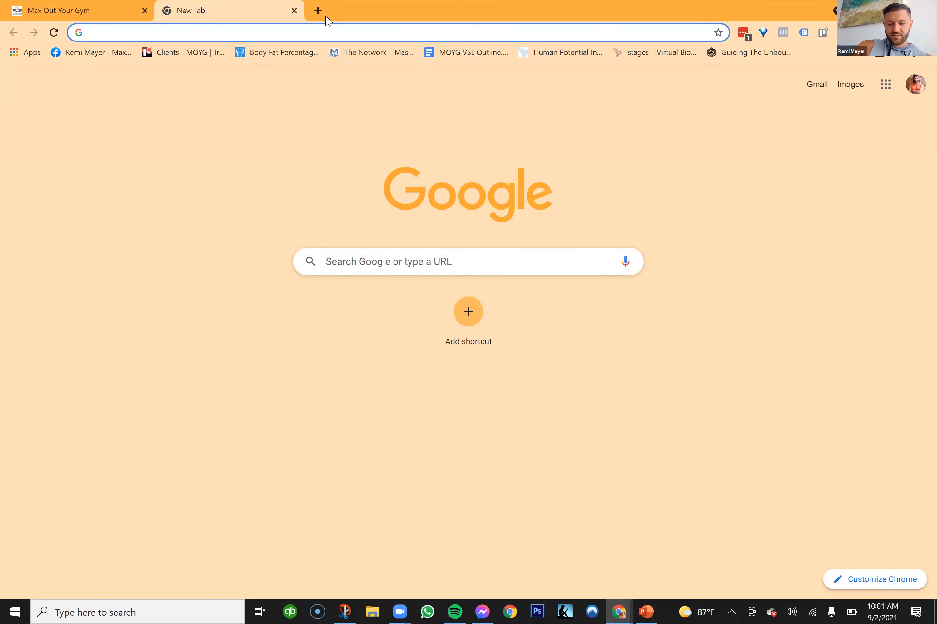
type("landscapt")
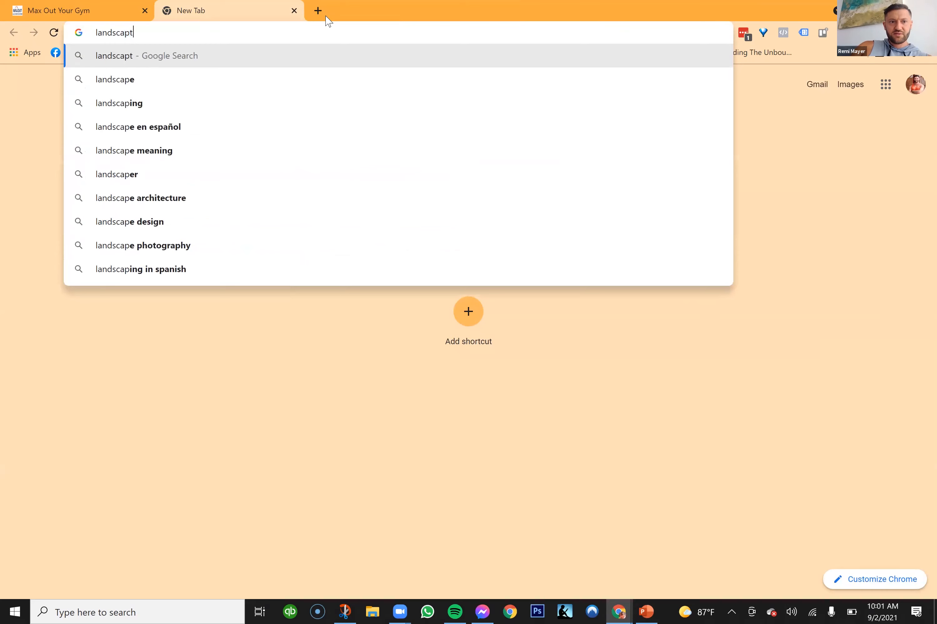
key("BackSpace")
type("er dallas")
key("Return")
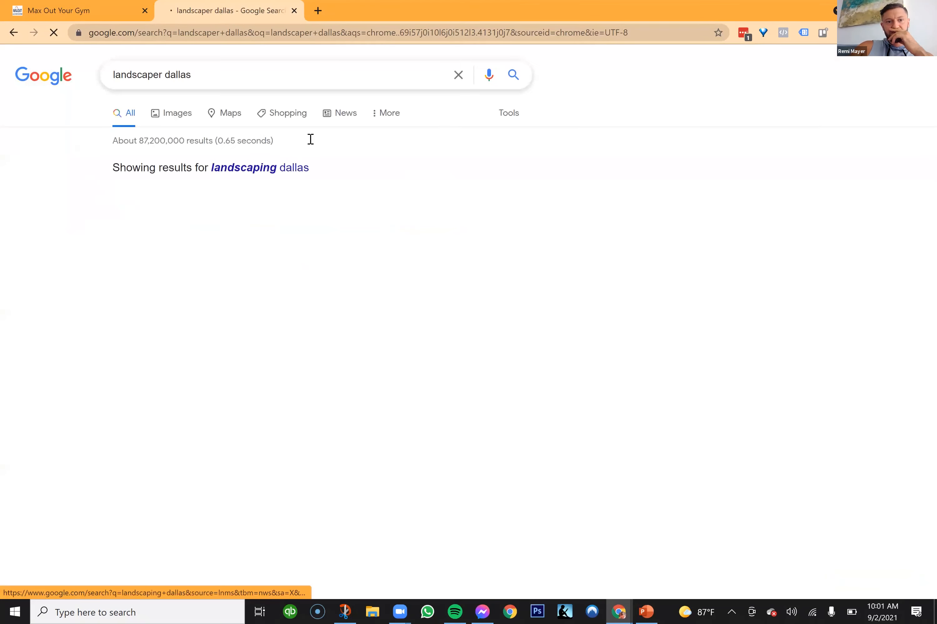
left_click(255, 168)
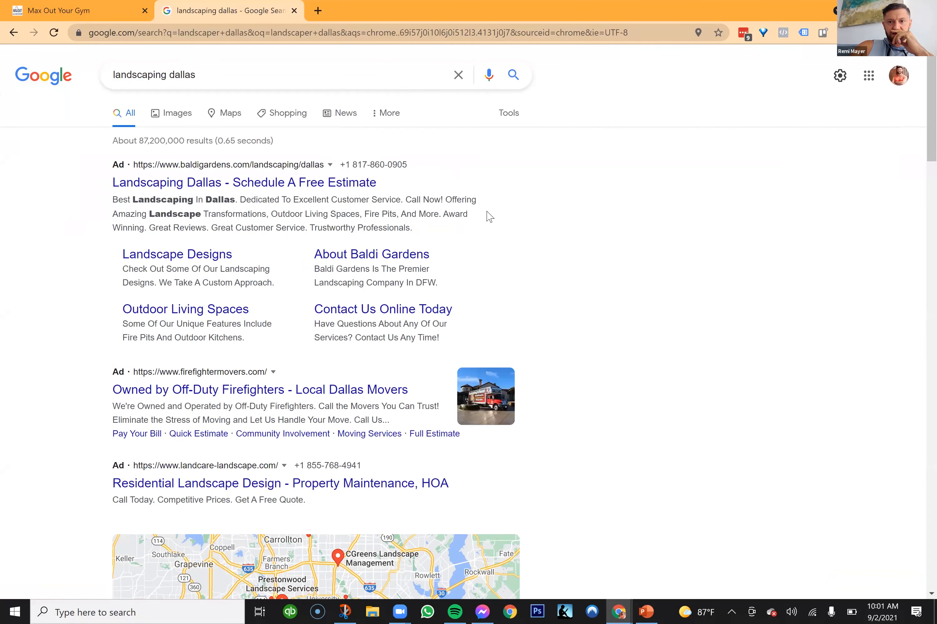
scroll(489, 216, "down", 1)
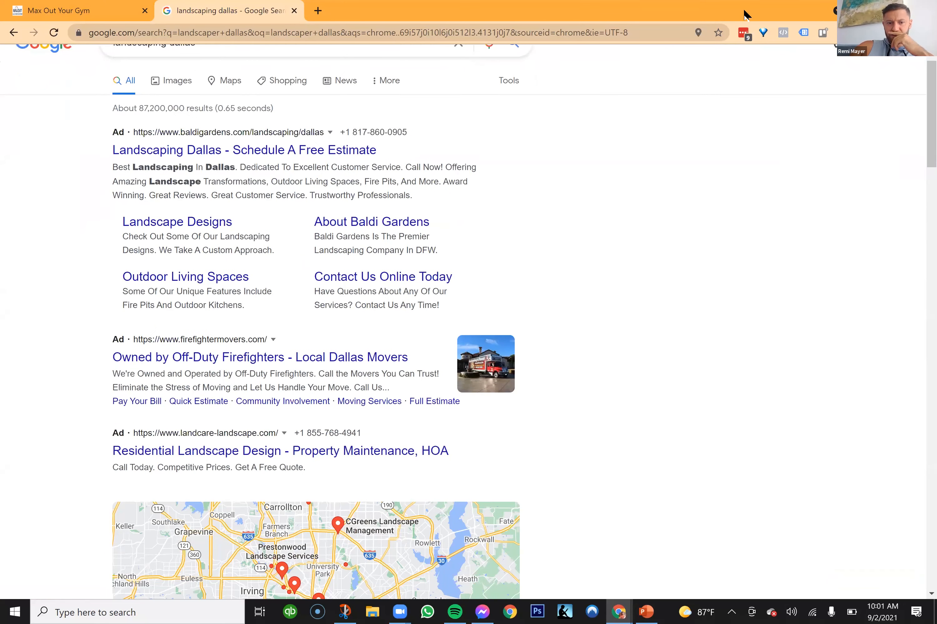
scroll(503, 404, "down", 10)
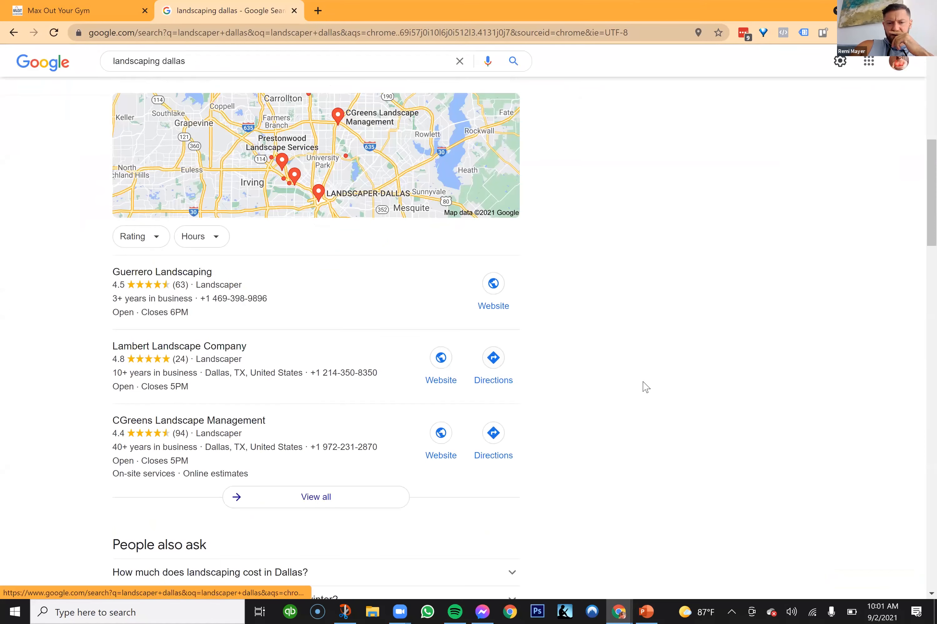
Show all local results for the Dallas landscaping search and look through the full business list
left_click(307, 496)
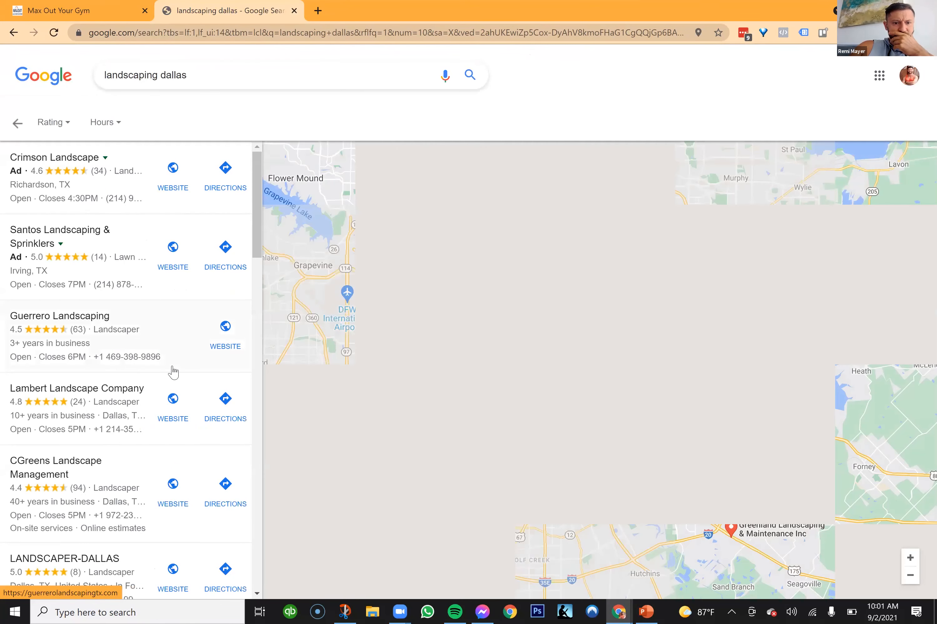
scroll(173, 373, "down", 15)
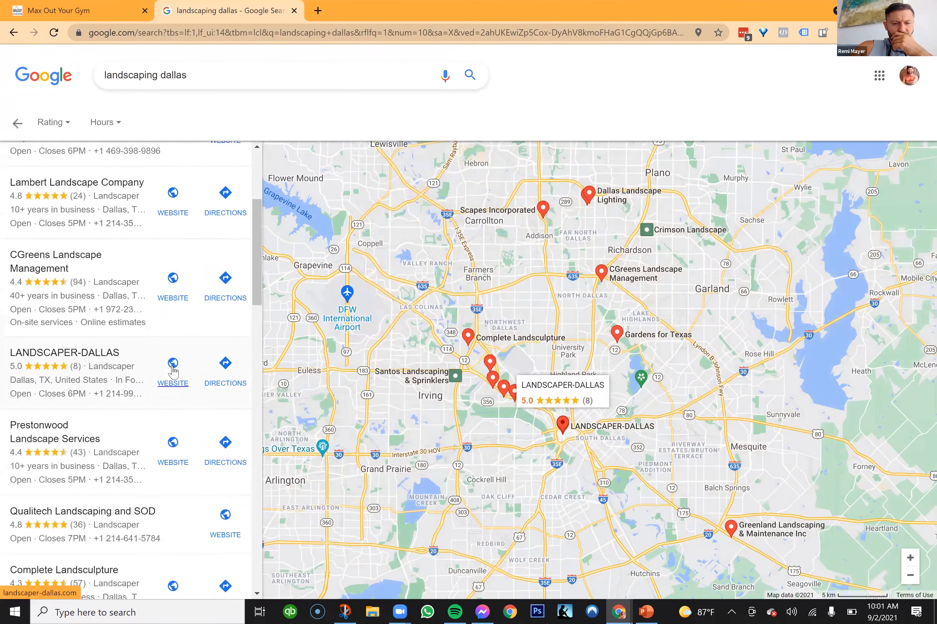
scroll(173, 372, "down", 3)
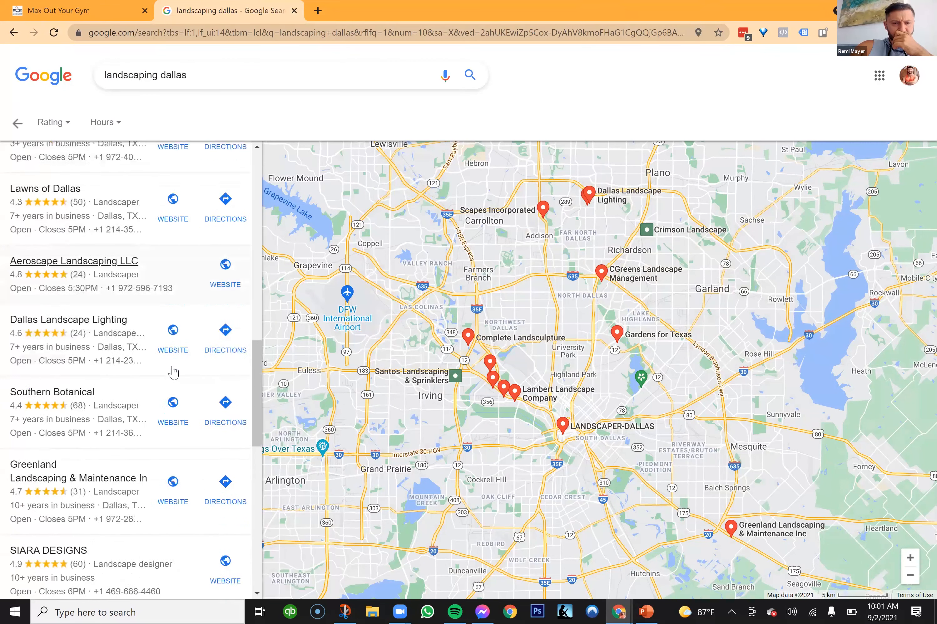
scroll(173, 373, "down", 2)
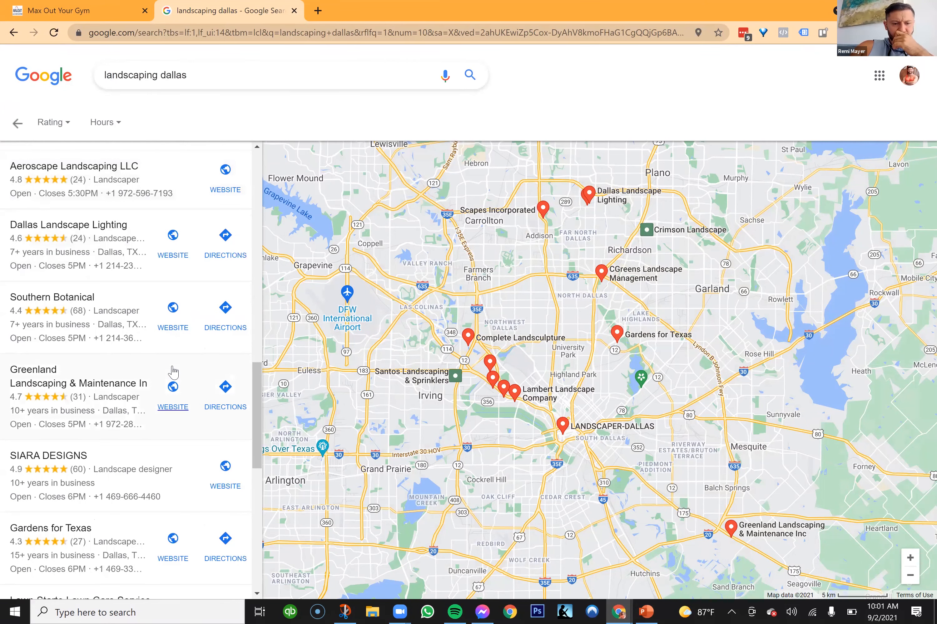
scroll(173, 373, "down", 10)
scroll(173, 373, "up", 20)
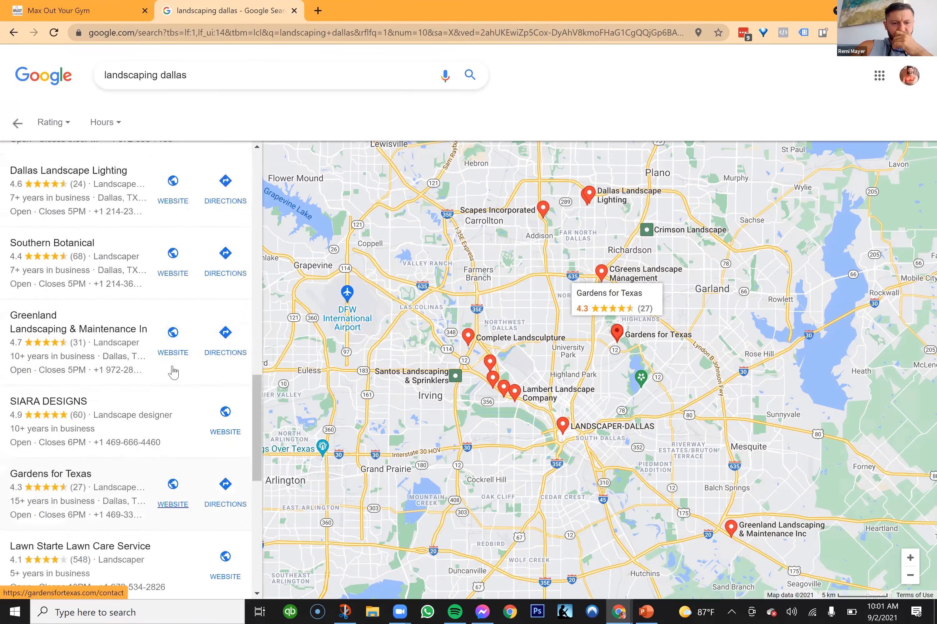
scroll(171, 286, "up", 3)
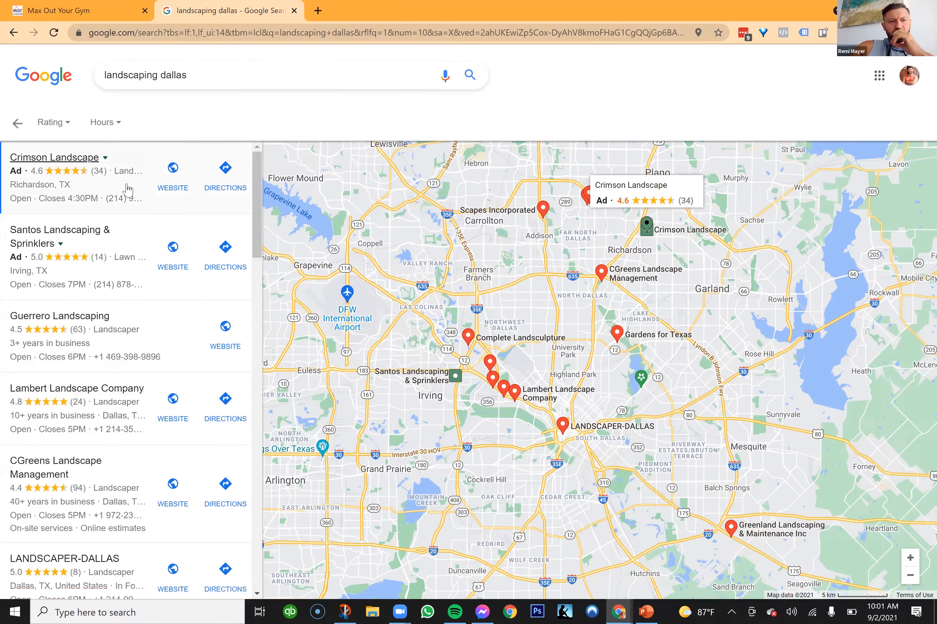
View the profiles of Crimson Landscape, Guerrero Landscaping and Lambert Landscape Company, including Lambert's contact details and reviews
left_click(126, 189)
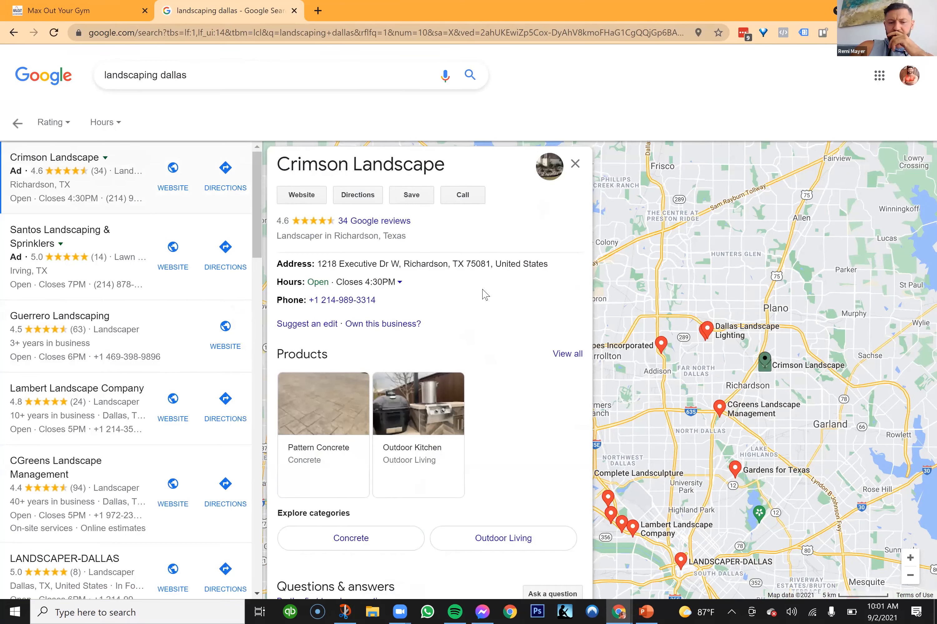
left_click(125, 243)
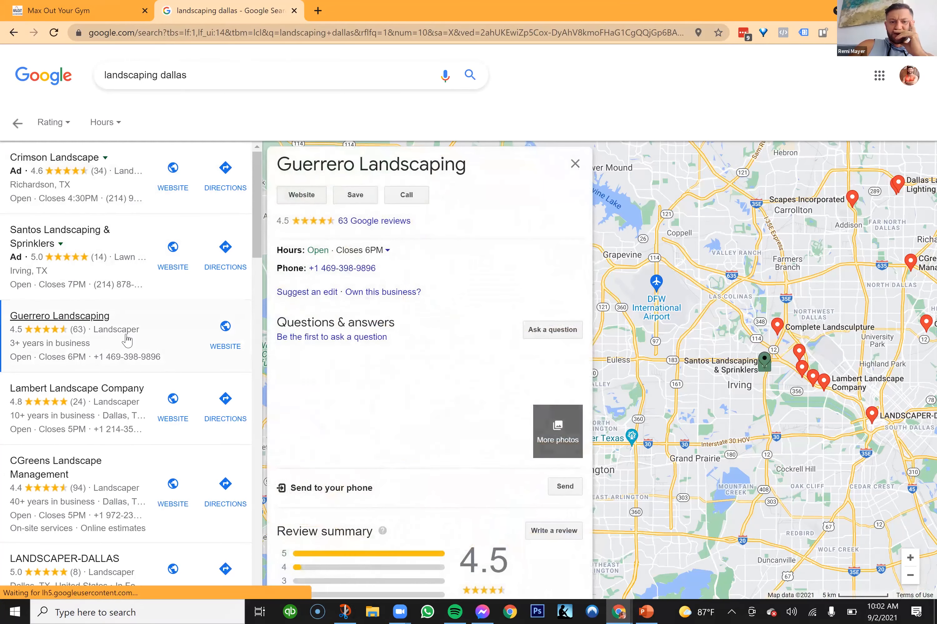
left_click(120, 419)
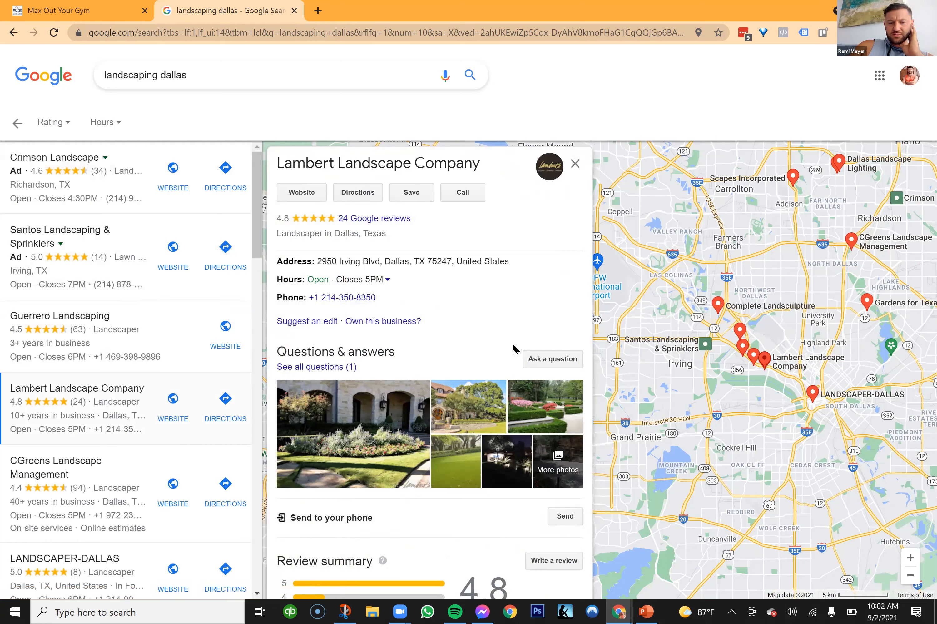
scroll(513, 349, "down", 3)
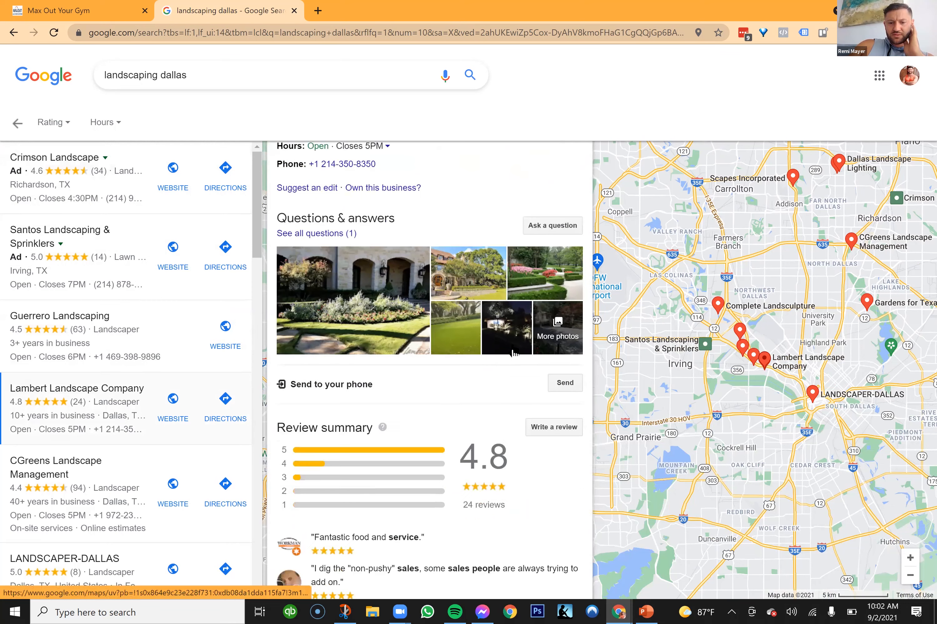
scroll(514, 351, "down", 7)
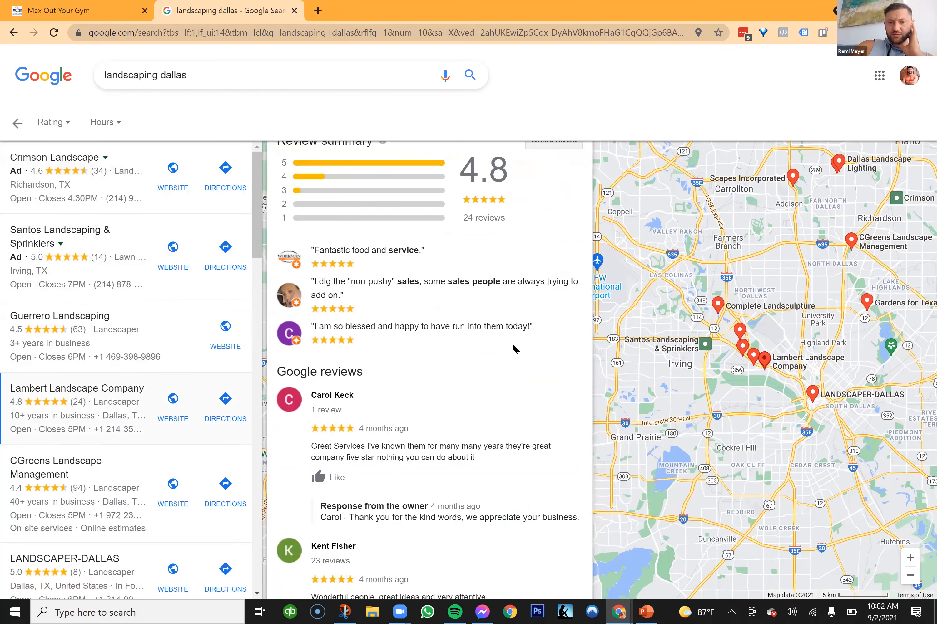
scroll(538, 277, "up", 8)
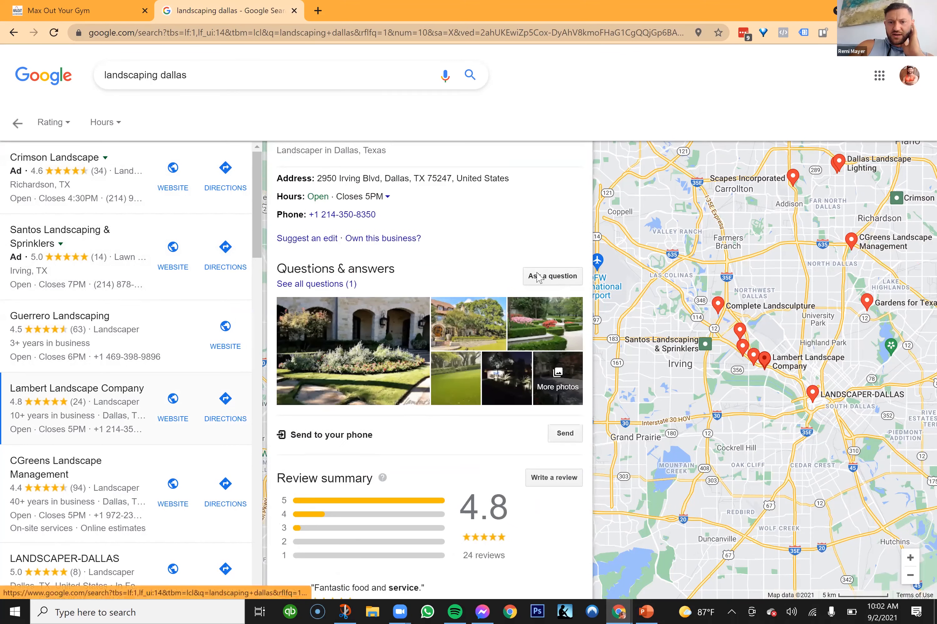
scroll(537, 275, "up", 3)
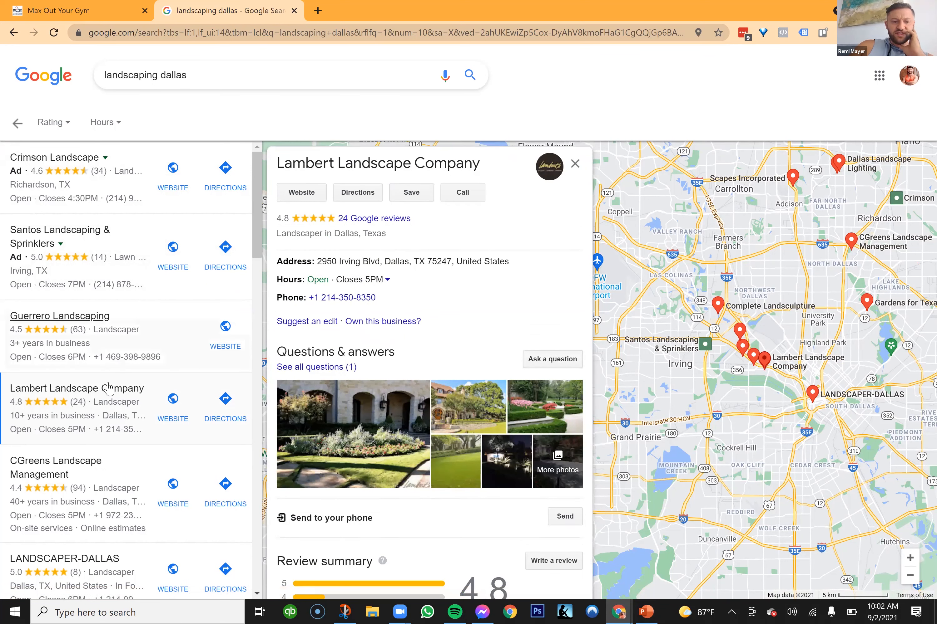
View the profiles of CGreens Landscape Management and other landscapers further down the list, ending with Avatars Landscaping
left_click(102, 482)
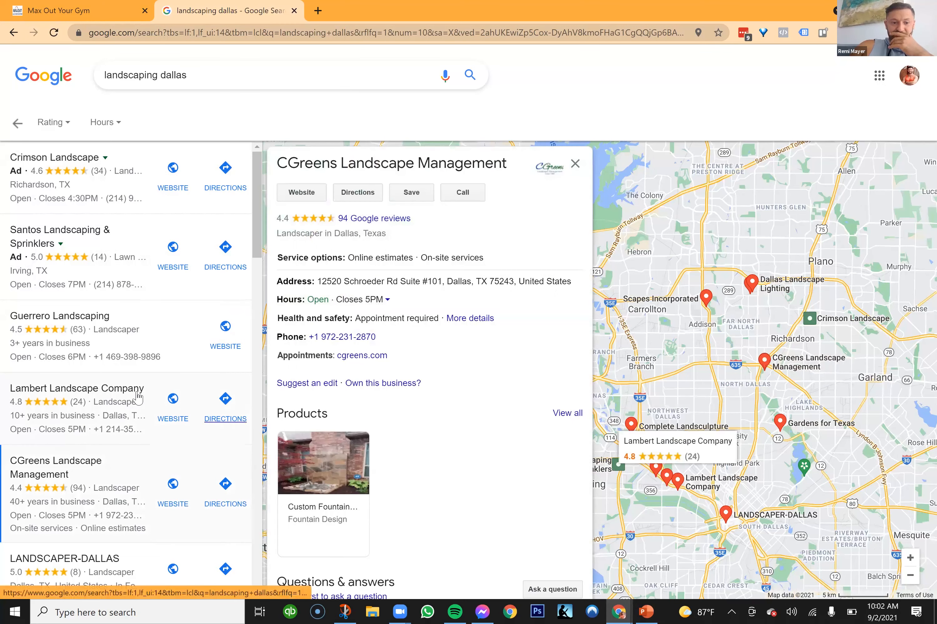
scroll(138, 398, "down", 1)
scroll(138, 398, "down", 1)
left_click(201, 429)
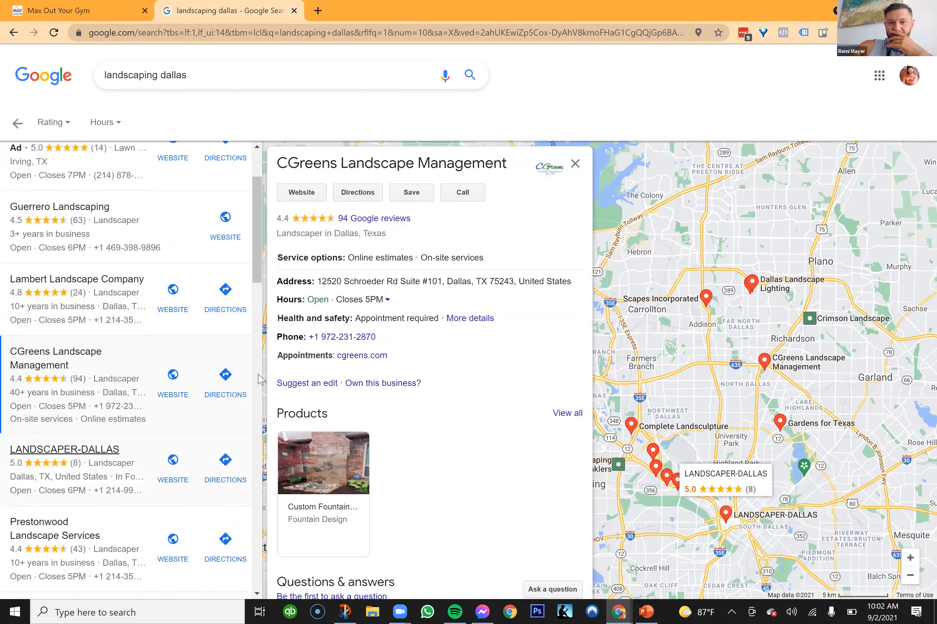
scroll(125, 424, "down", 3)
left_click(172, 415)
scroll(172, 414, "down", 2)
left_click(147, 477)
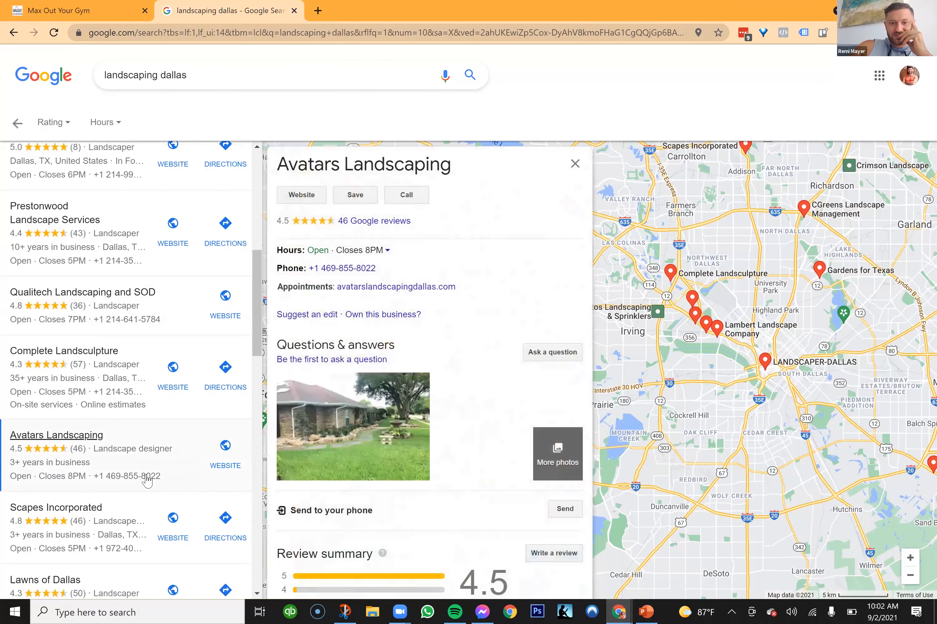
Switch back to the Max Out Your Gym app and open Lead Finder
left_click(98, 17)
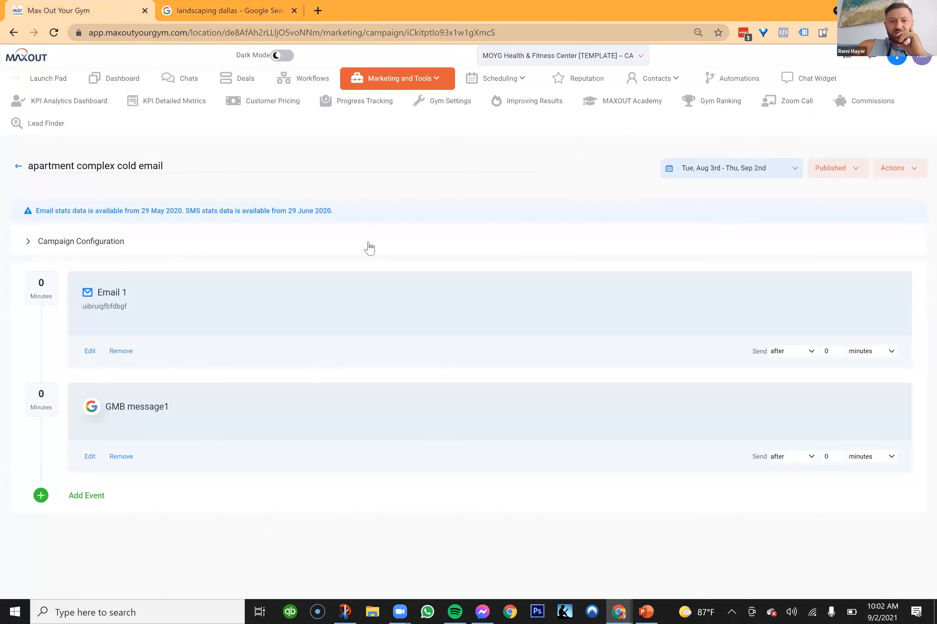
left_click(17, 35)
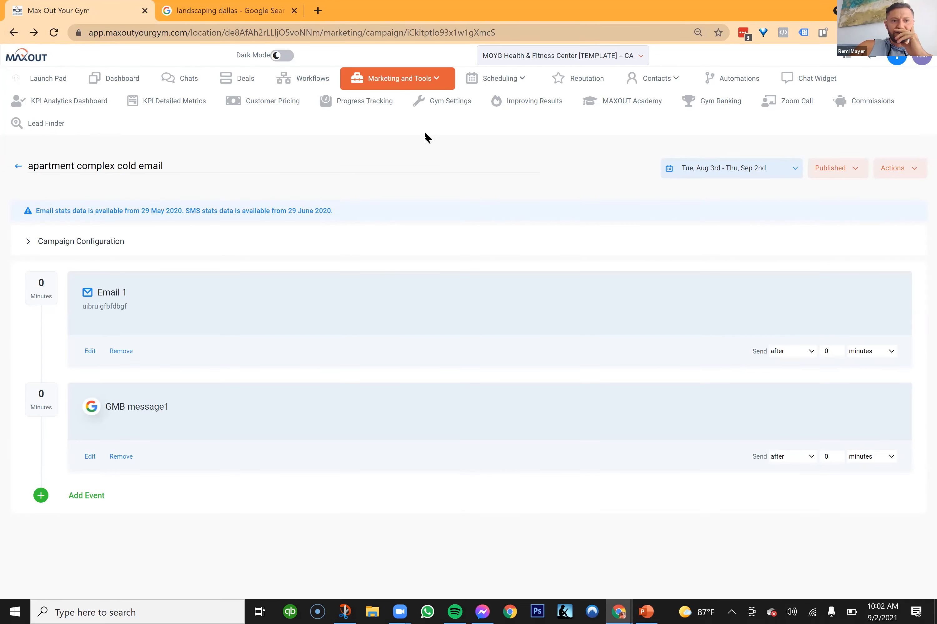
left_click(47, 126)
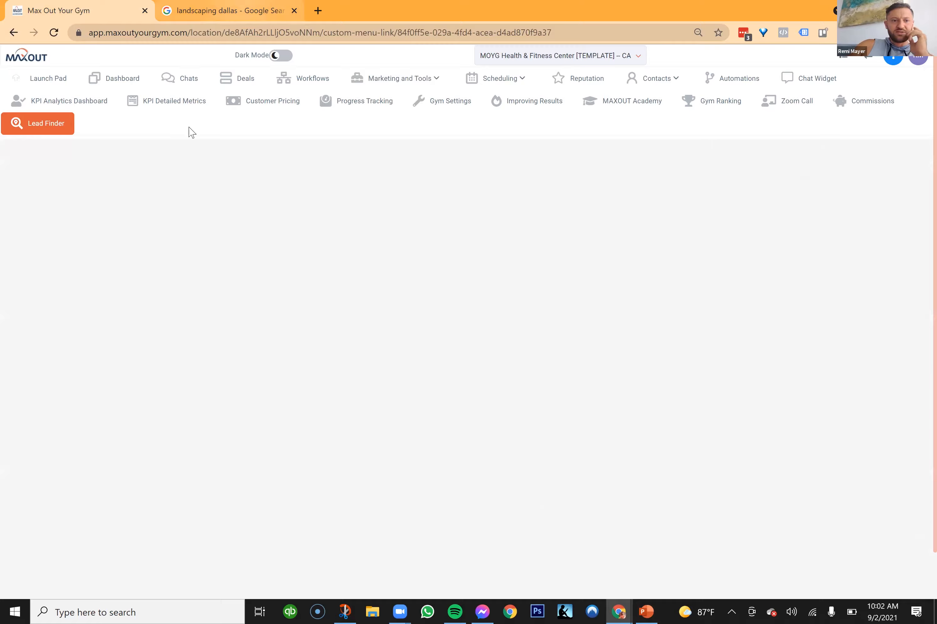
Return to the Google local results and search for "spa dallas"
left_click(181, 13)
double_click(127, 72)
type("spa dallas")
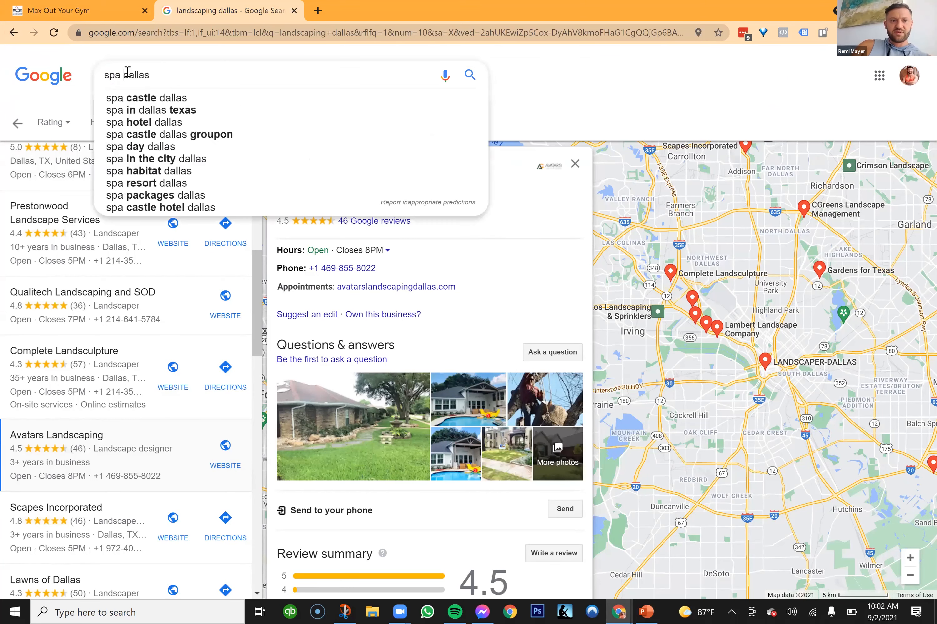
key("Return")
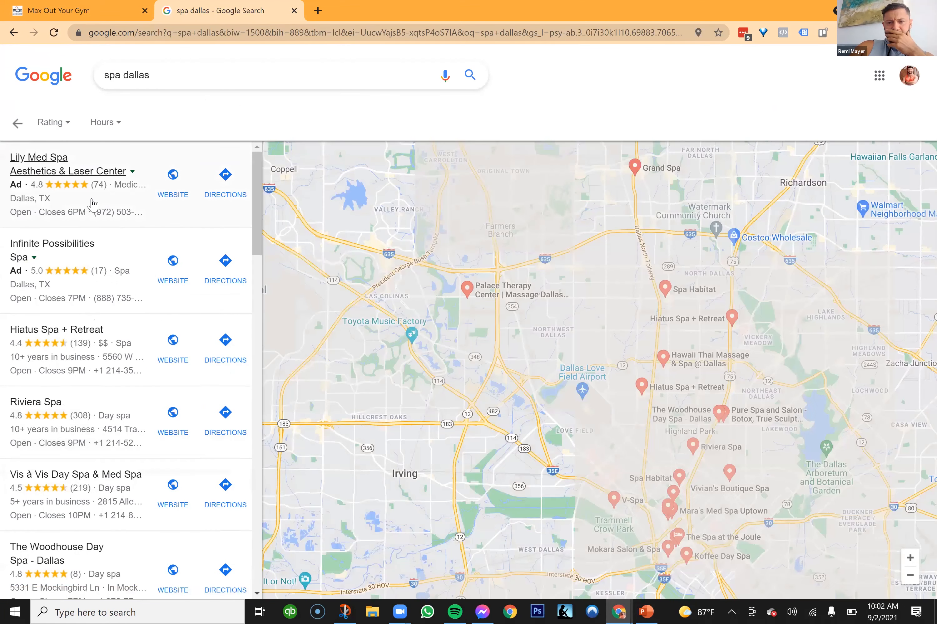
View the profiles of Lily Med Spa, Infinite Possibilities Spa, Hiatus Spa + Retreat and Riviera Spa
left_click(93, 204)
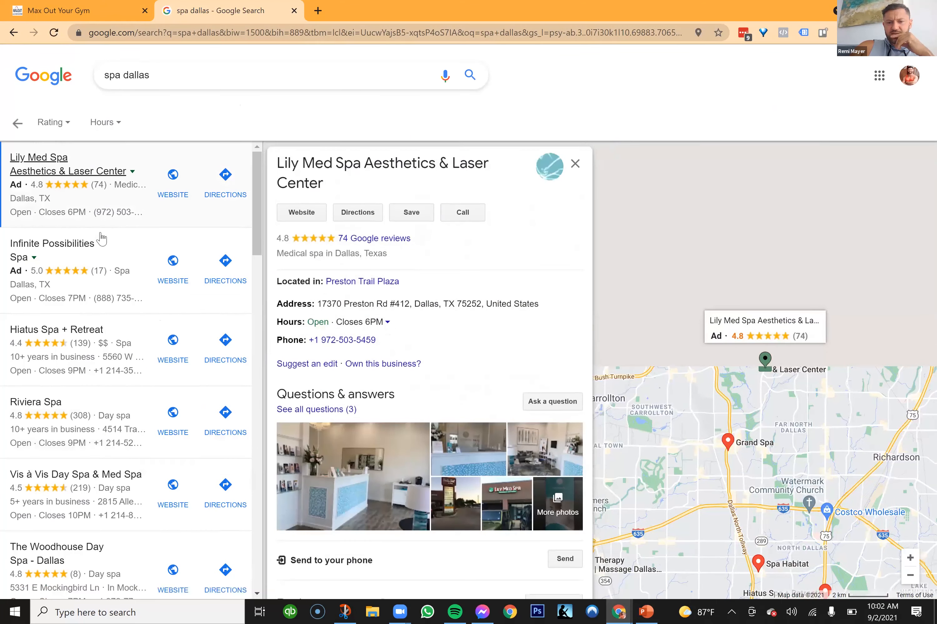
left_click(97, 283)
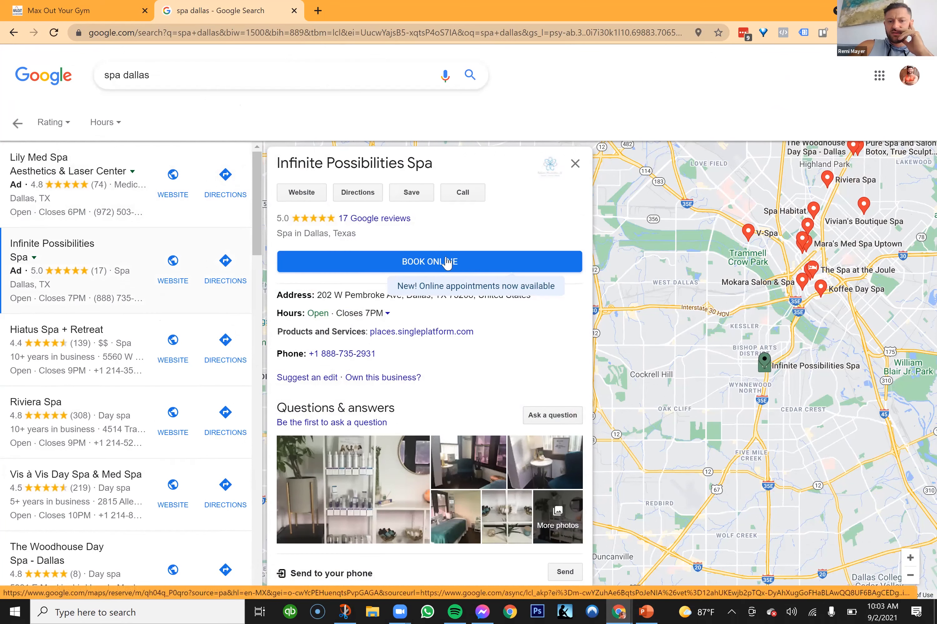
left_click(108, 367)
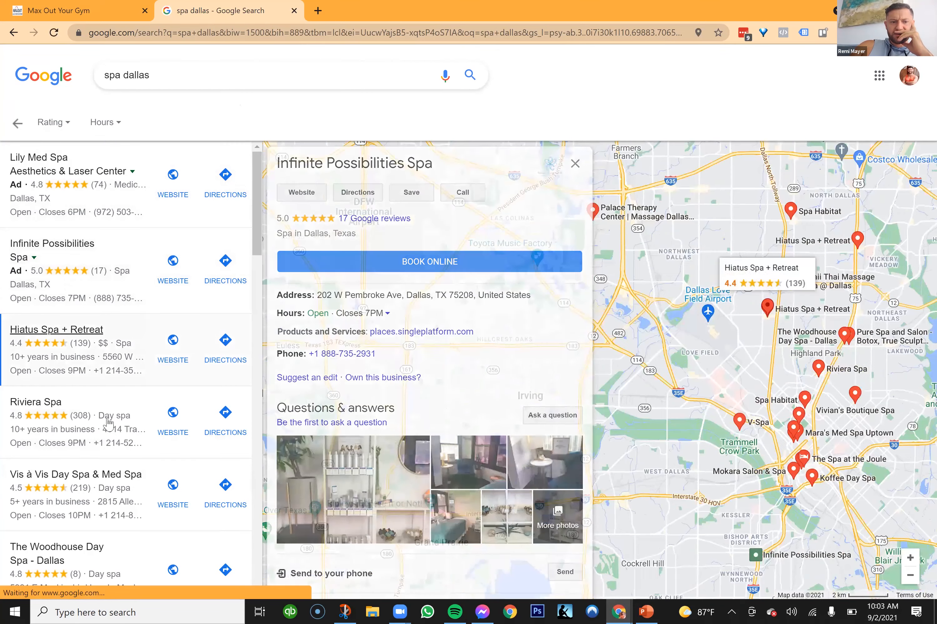
left_click(108, 423)
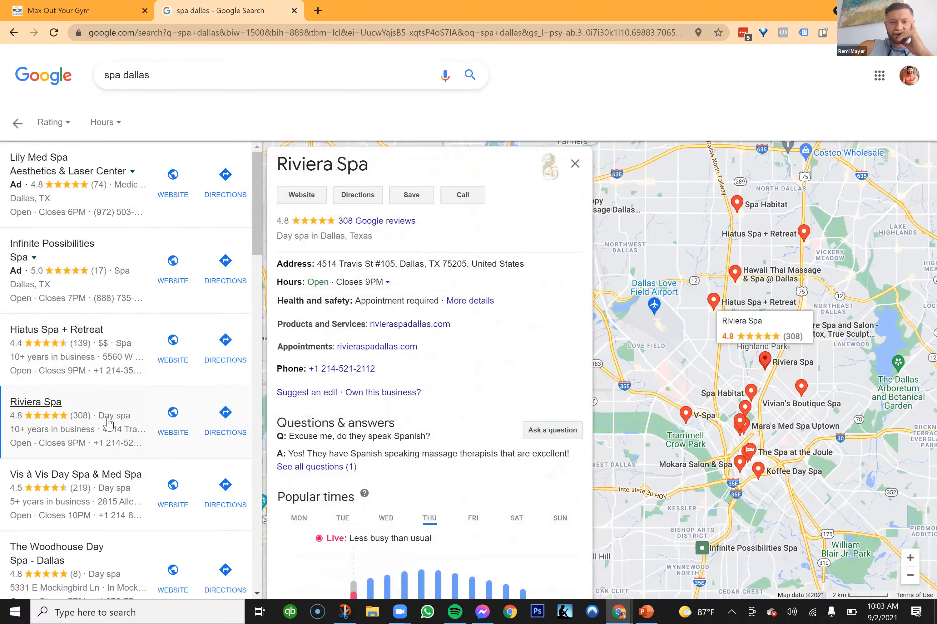
View further spa profiles down the list, including The Woodhouse Day Spa - Dallas, Spa Habitat, The Spa at the Joule and Spa Adolphus
left_click(108, 423)
left_click(108, 423)
left_click(108, 423)
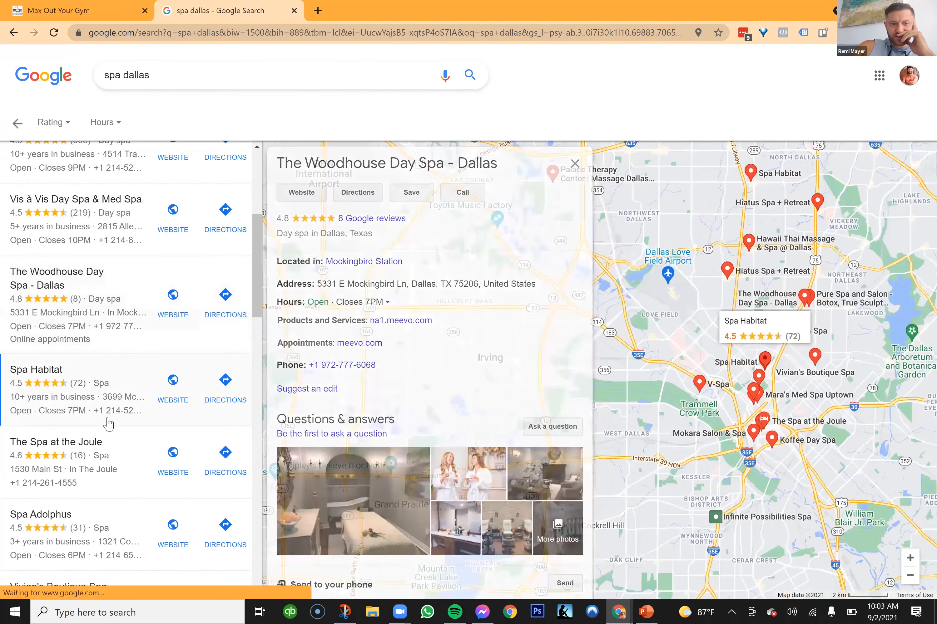
left_click(109, 384)
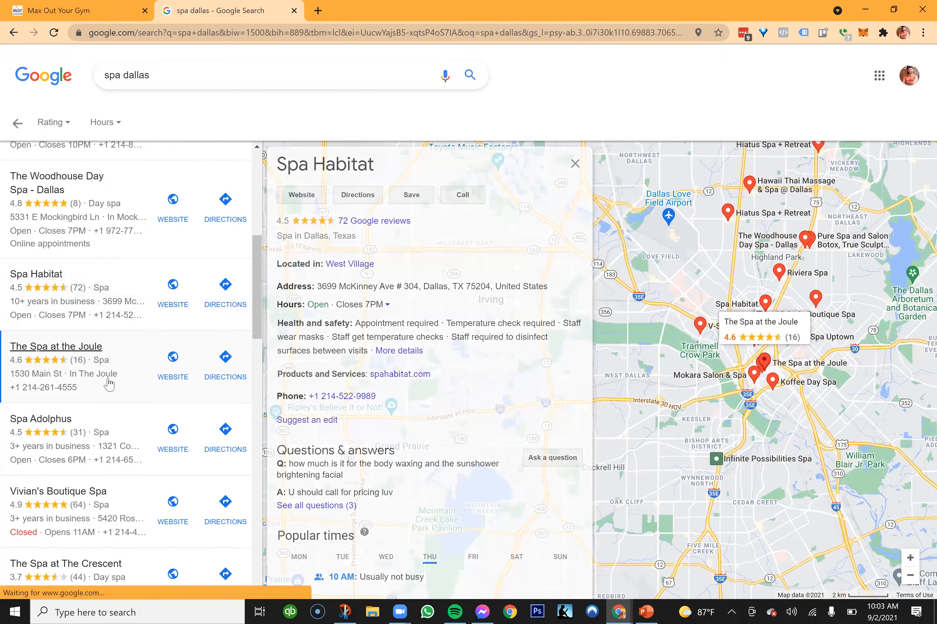
left_click(109, 384)
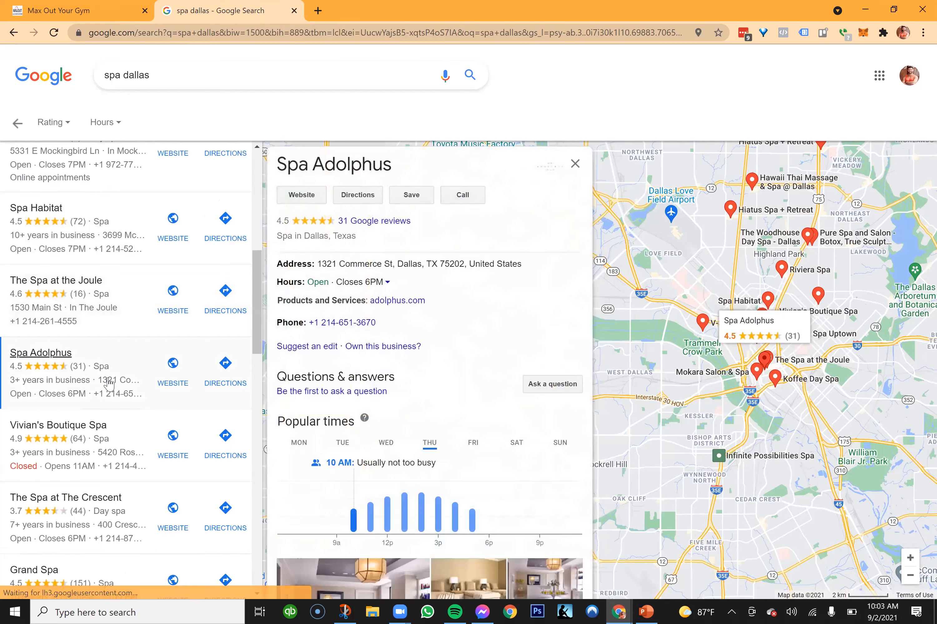
Search the local results for "im=x pilates mansfield" and open the non-ad IM=X Pilates and Fitness Mansfield profile
double_click(106, 75)
type("im=")
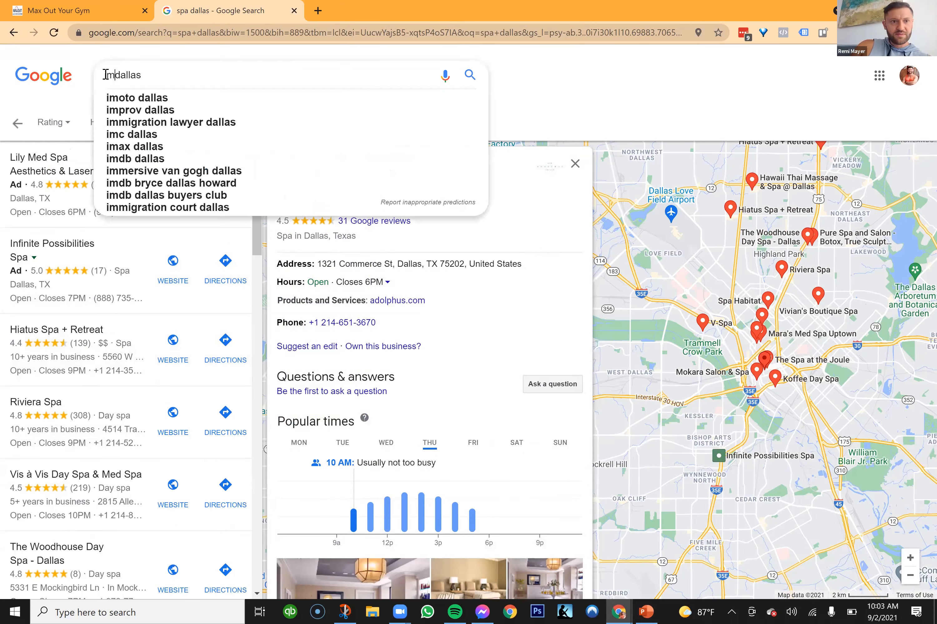
type("x ")
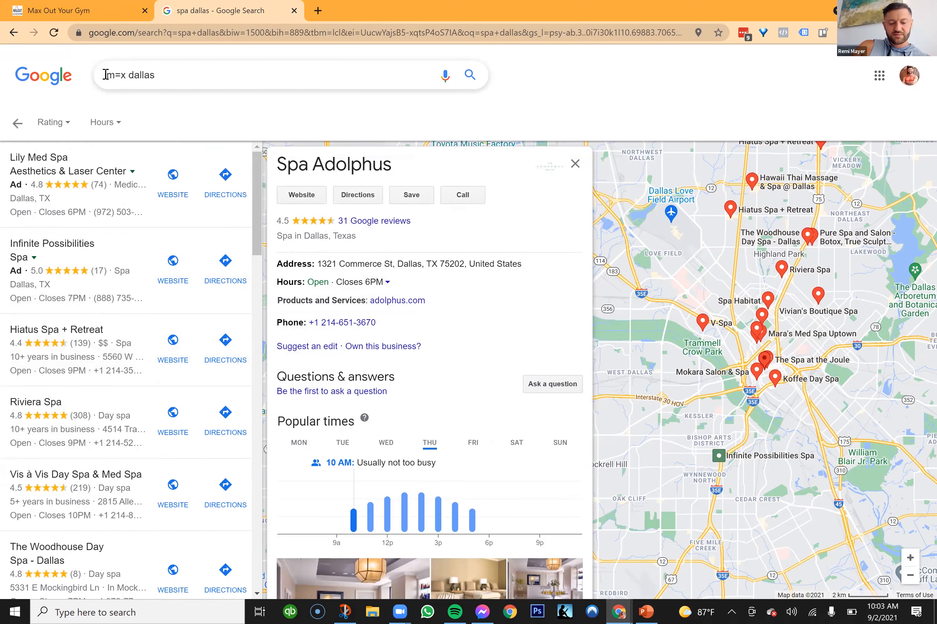
type("pilates")
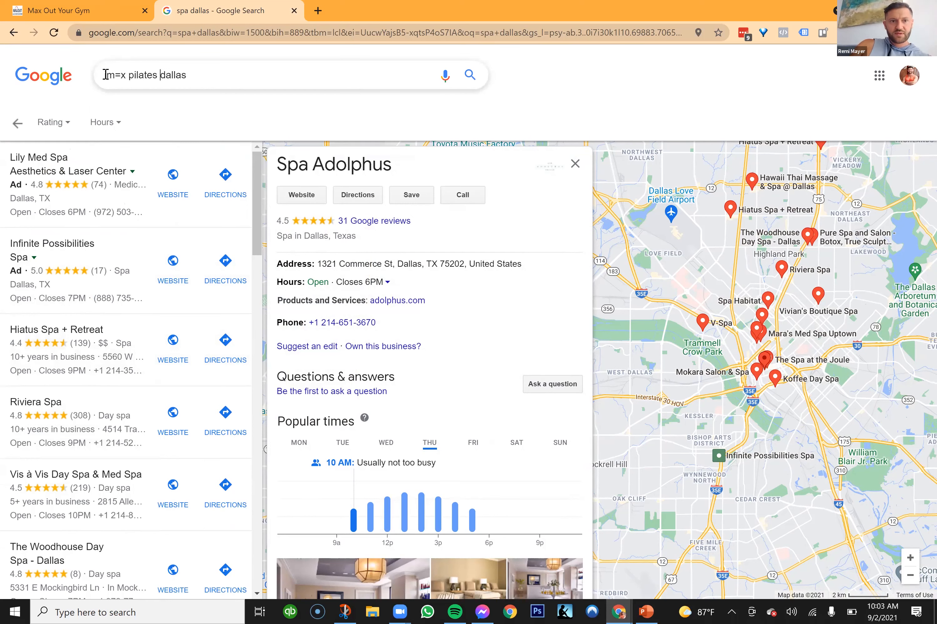
key("Delete")
key("Delete")
key("Delete")
key("Delete")
key("Delete")
key("Delete")
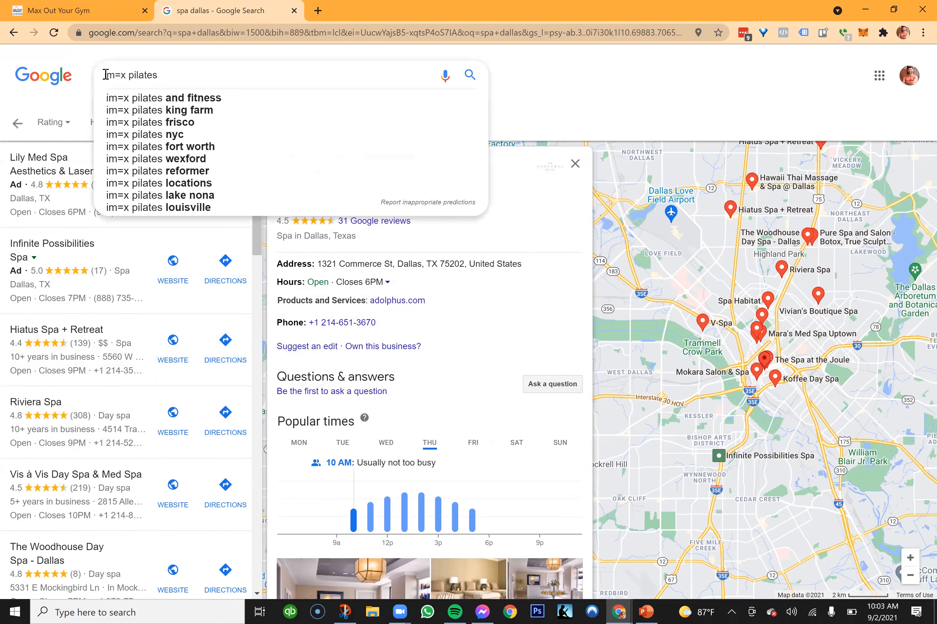
type("mans")
key("BackSpace")
type("ns")
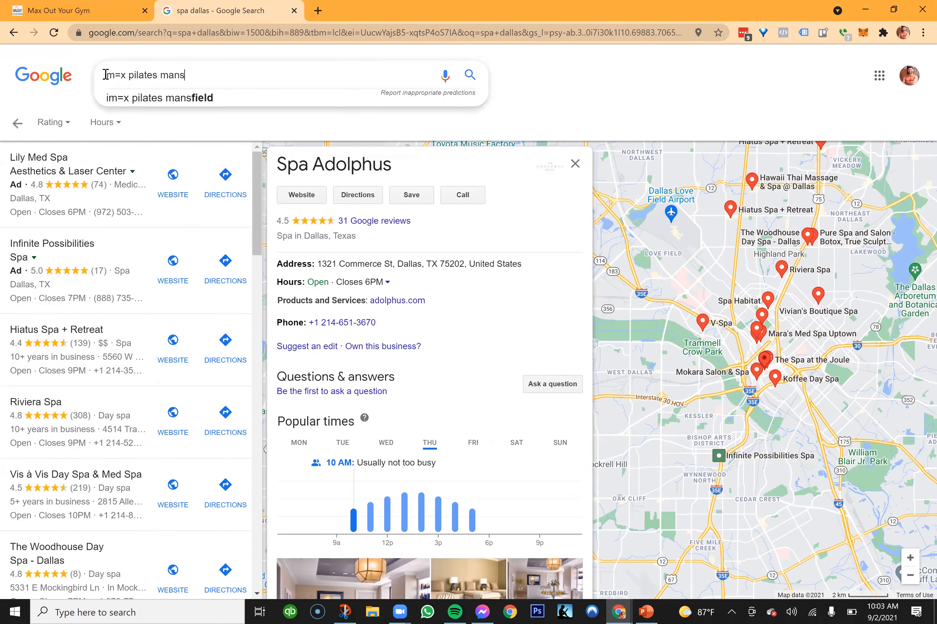
key("Down")
key("Return")
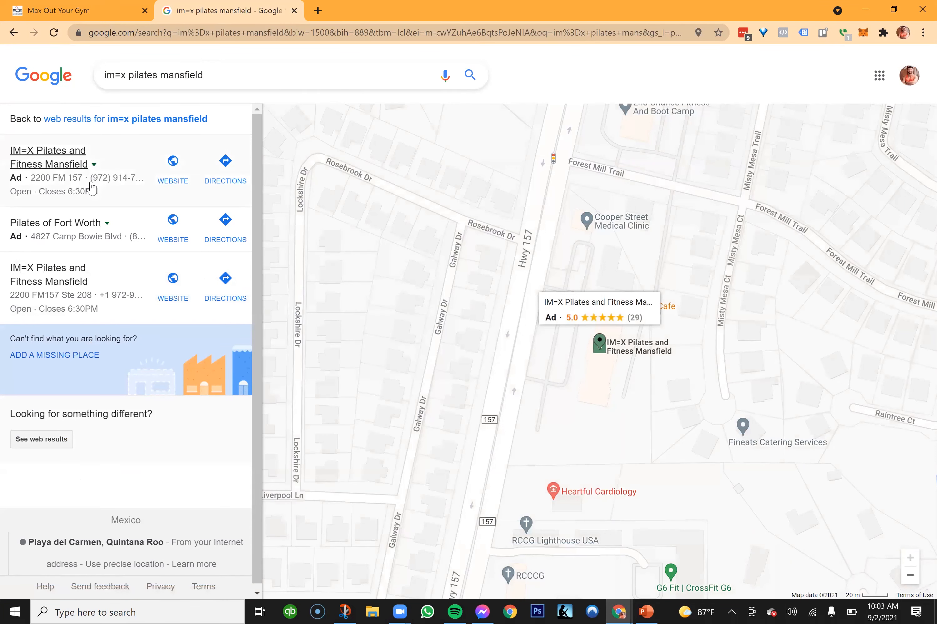
left_click(95, 283)
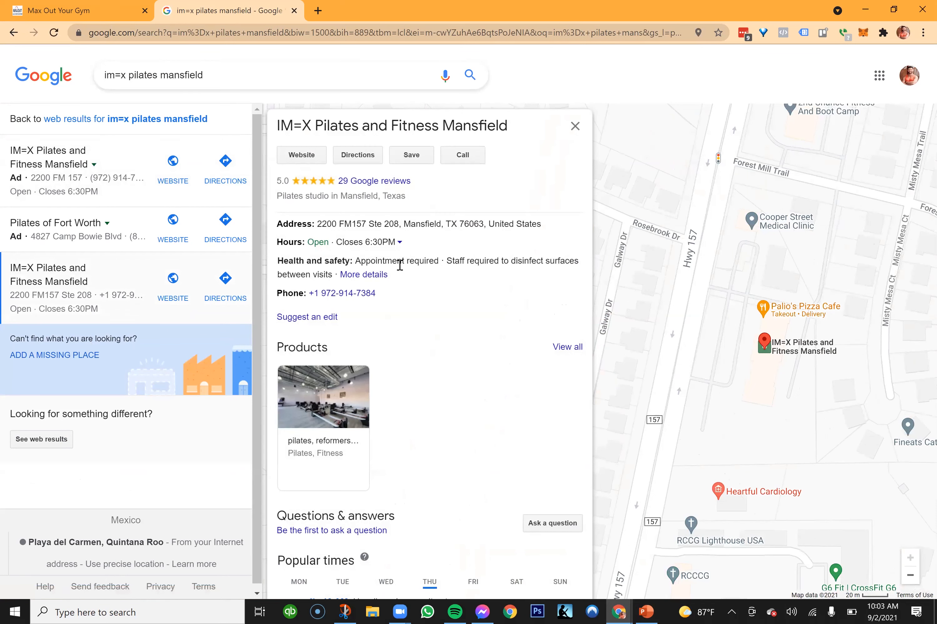
Examine the IM=X Pilates and Fitness Mansfield profile down to its Google reviews, and rerun the same search as web results
scroll(401, 271, "down", 9)
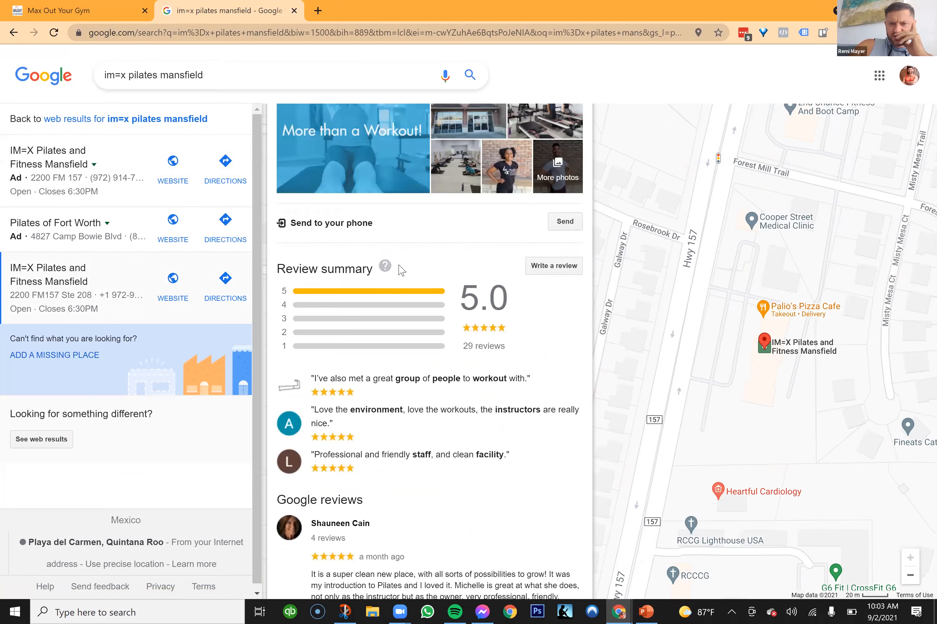
scroll(401, 268, "down", 7)
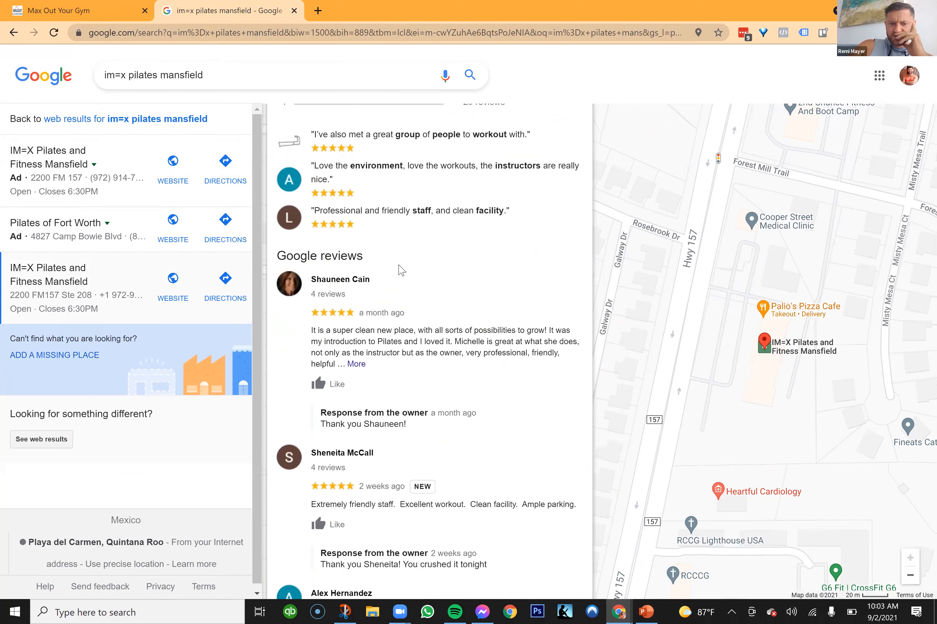
scroll(401, 270, "up", 15)
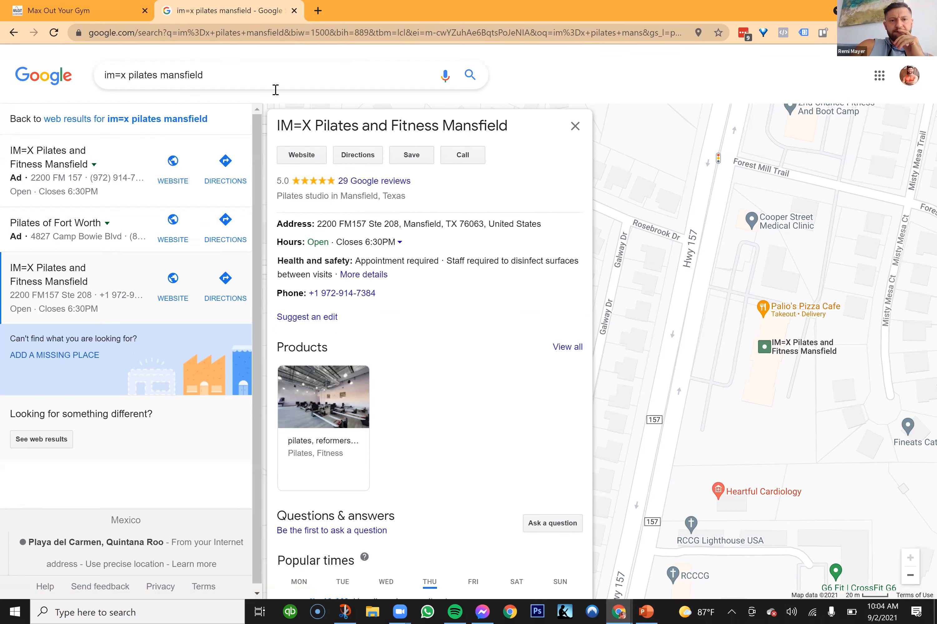
left_click(275, 71)
key("Return")
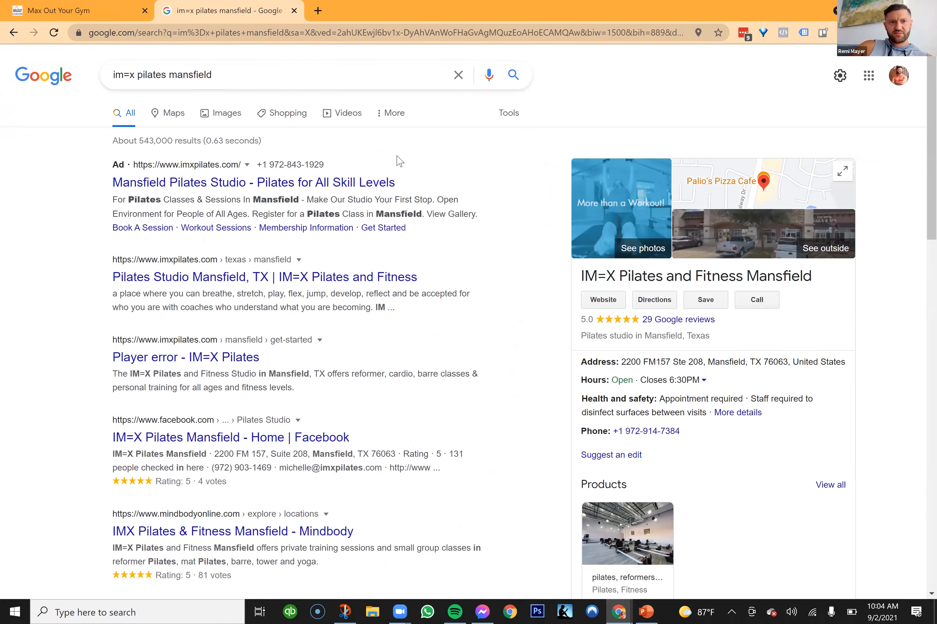
Search for "restaurants near me" and open the full local results with the map
left_click_drag(226, 73, 48, 62)
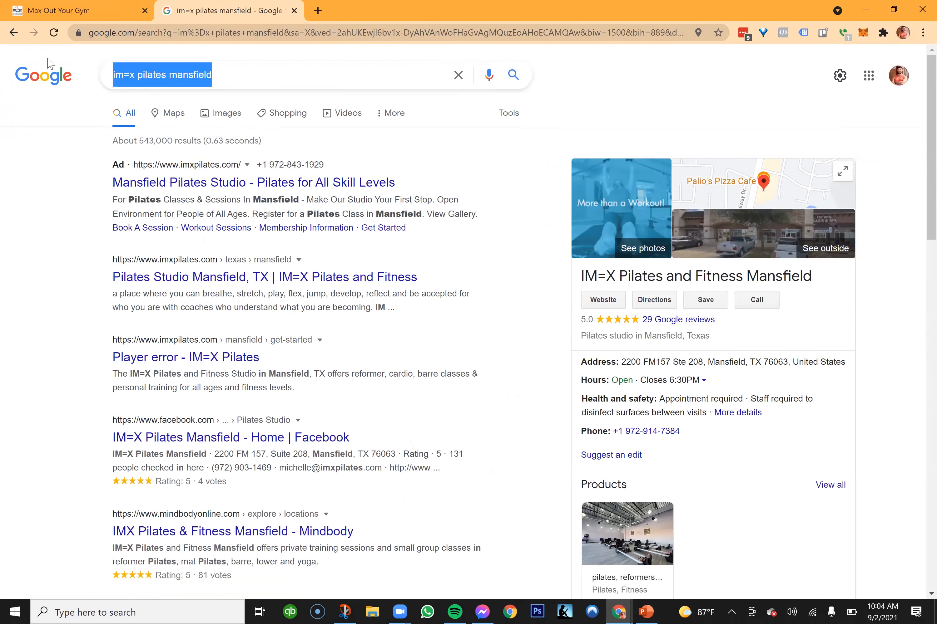
type("res")
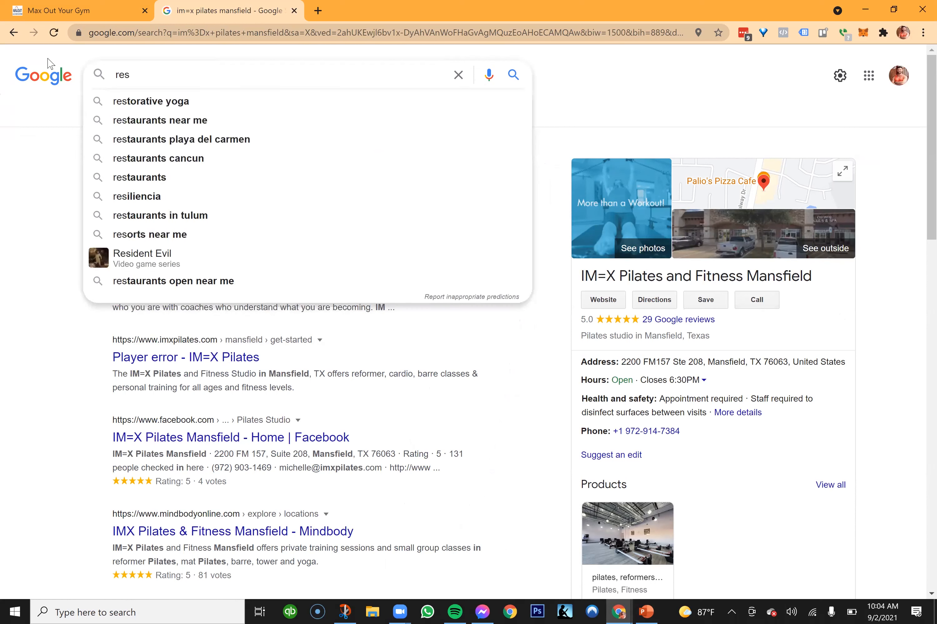
type("taurant s")
key("BackSpace")
key("BackSpace")
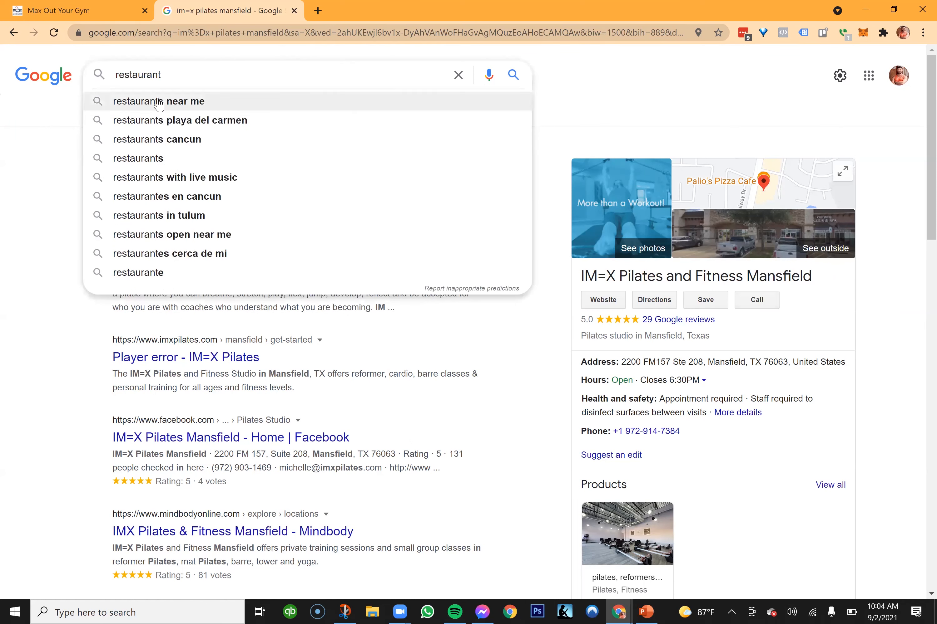
left_click(159, 106)
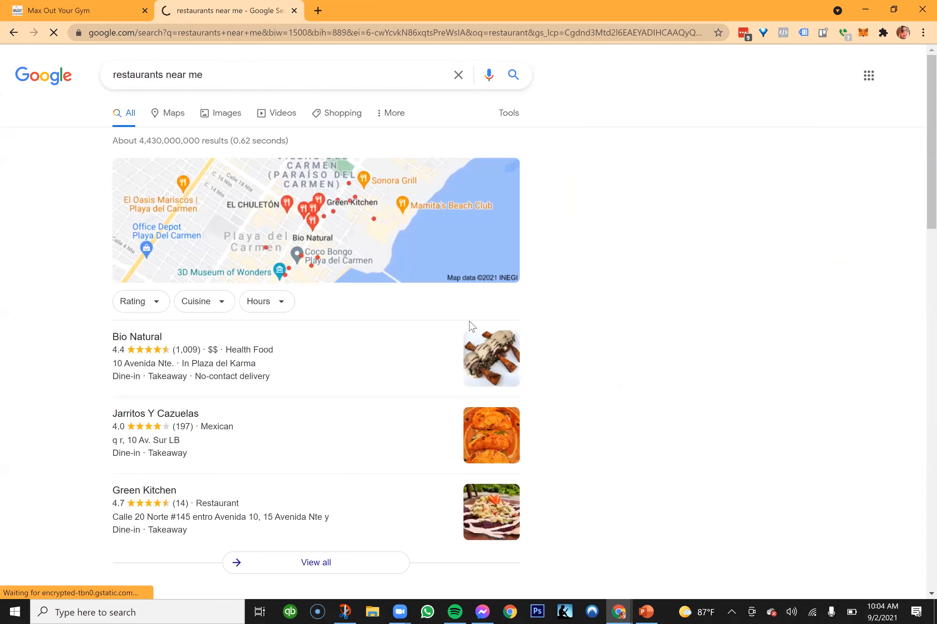
scroll(321, 416, "down", 3)
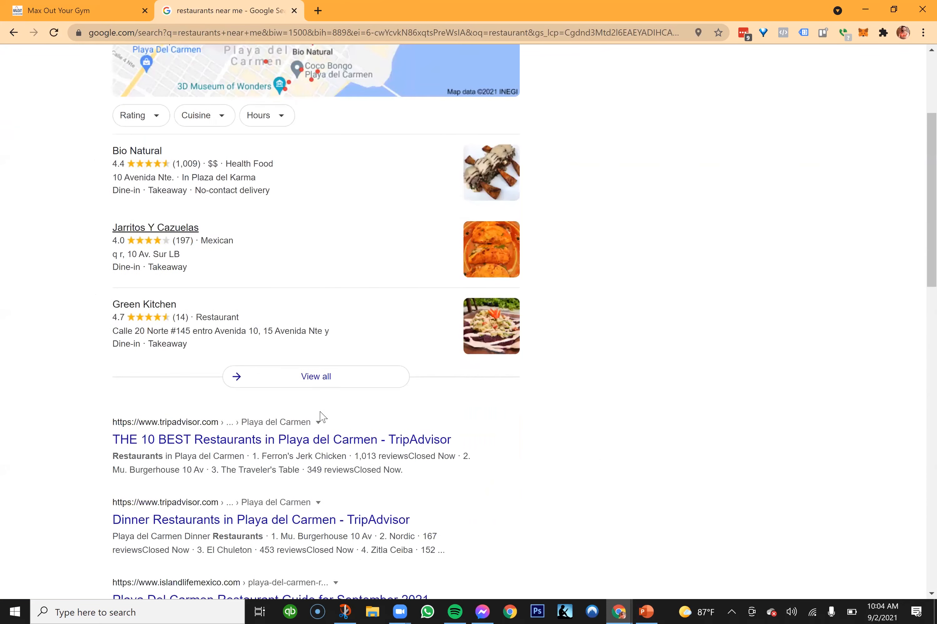
scroll(291, 374, "up", 3)
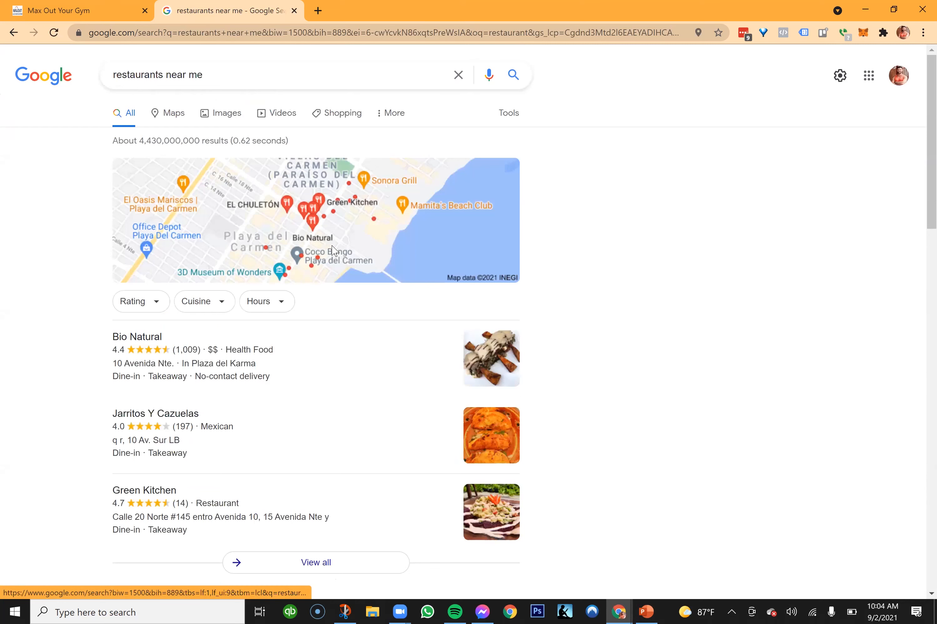
left_click(333, 251)
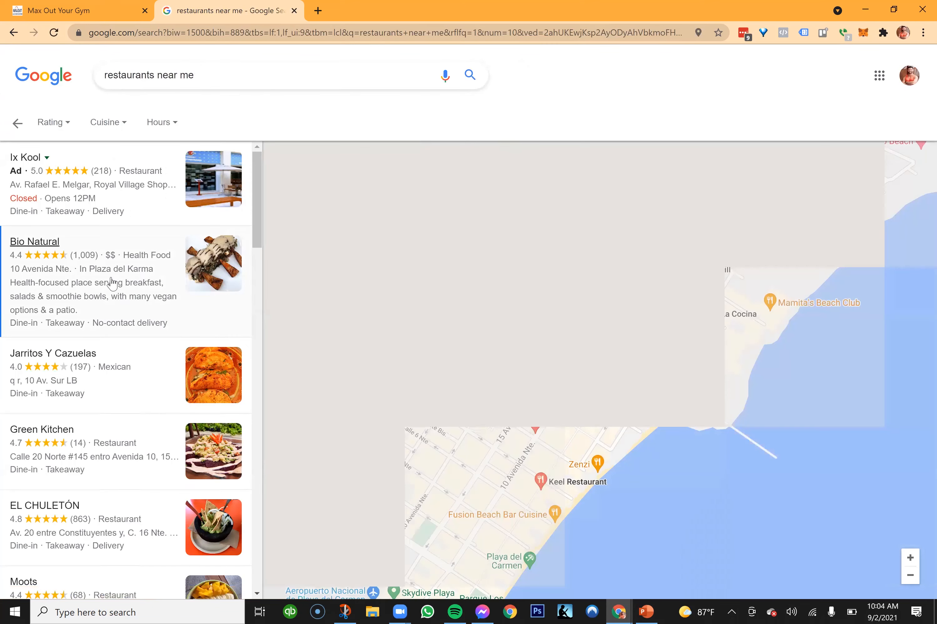
View the profiles of Ix Kool, Jarritos Y Cazuelas, Green Kitchen, El Chuletón, Moots and Kascabal Restaurante
left_click(140, 278)
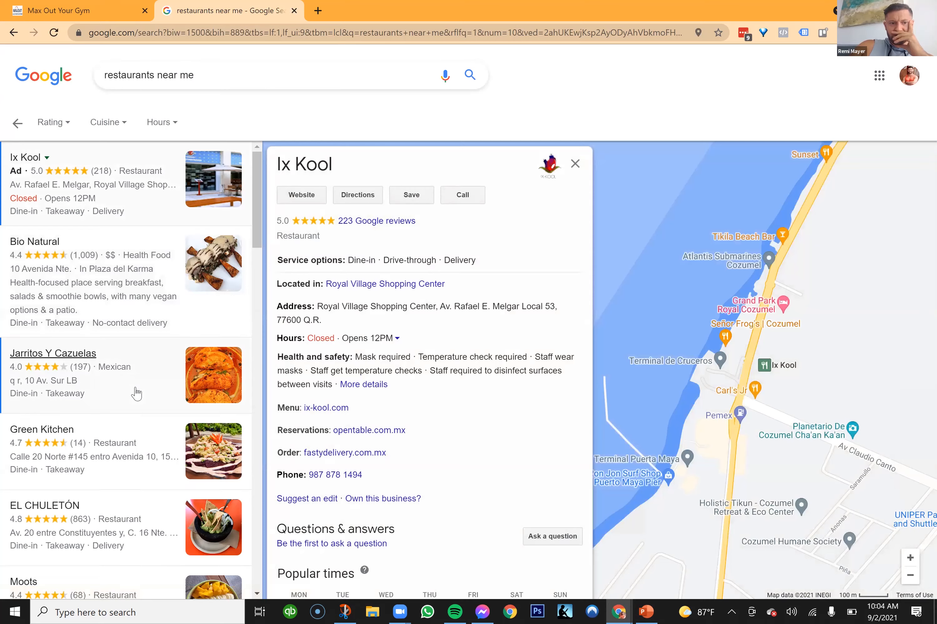
left_click(135, 392)
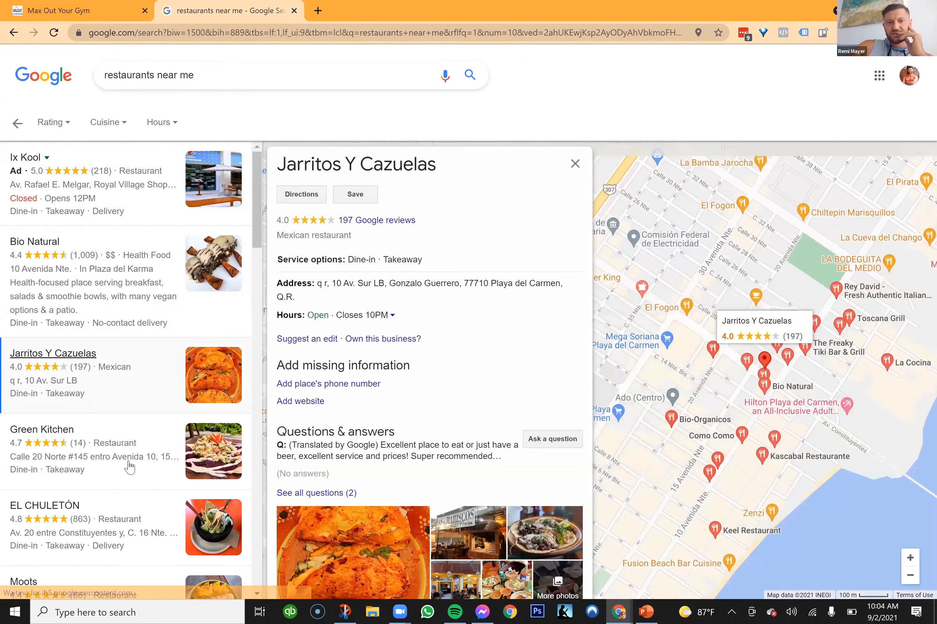
left_click(128, 467)
scroll(119, 467, "down", 1)
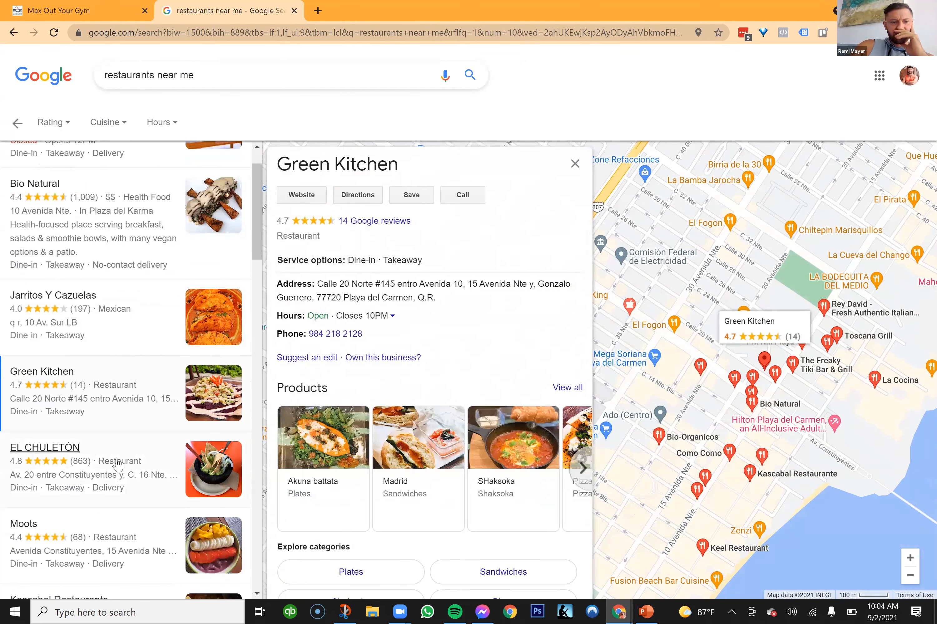
left_click(116, 464)
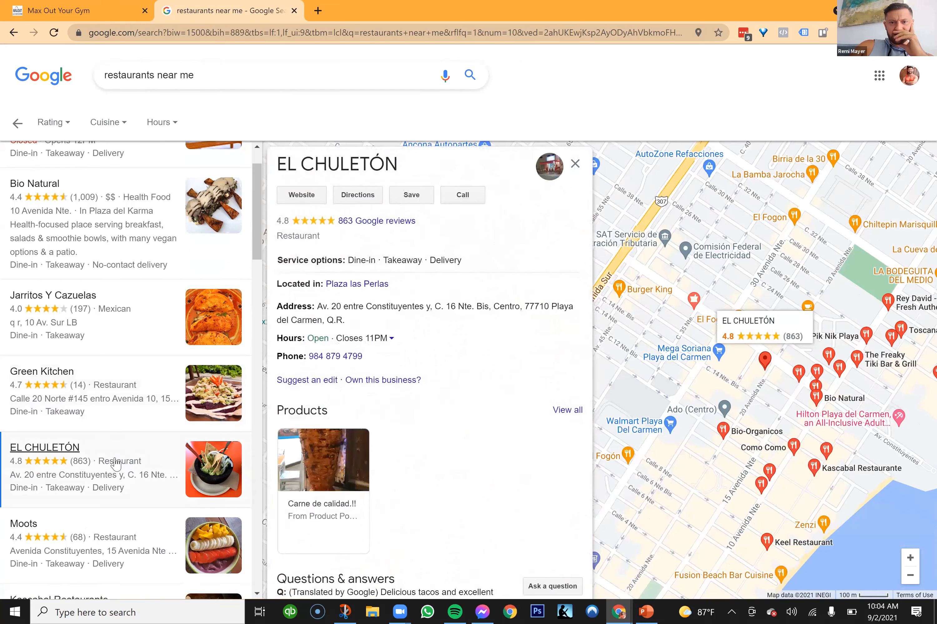
scroll(117, 464, "down", 3)
left_click(139, 441)
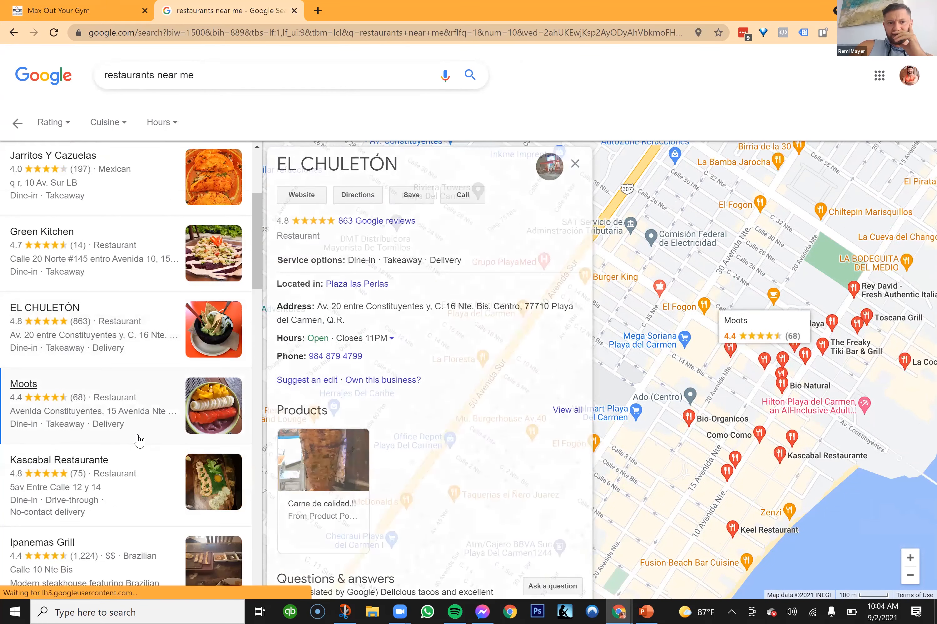
scroll(137, 435, "down", 2)
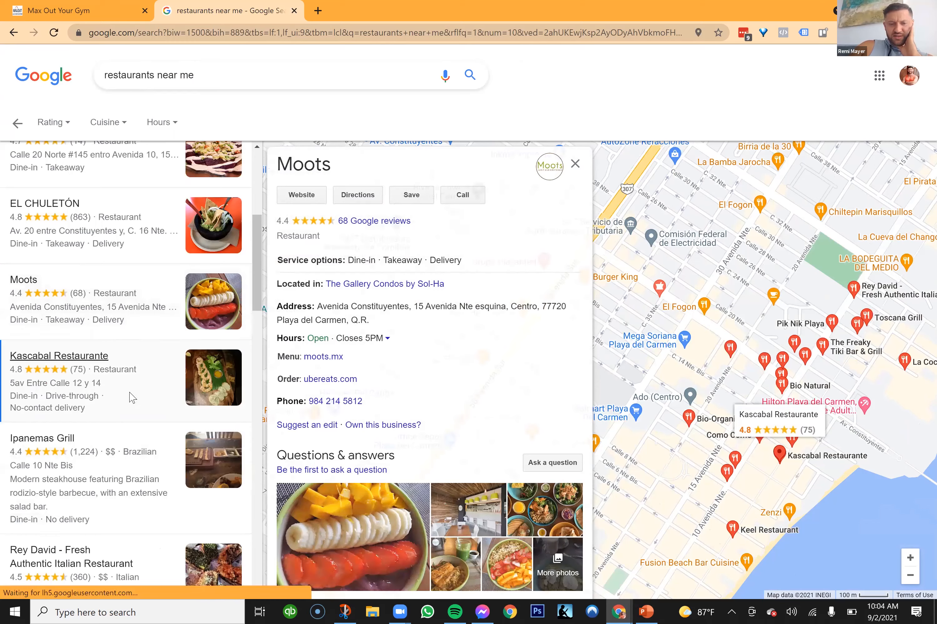
left_click(130, 397)
Search for "restaurants dallas" and open the full list of local restaurant results
scroll(126, 397, "down", 2)
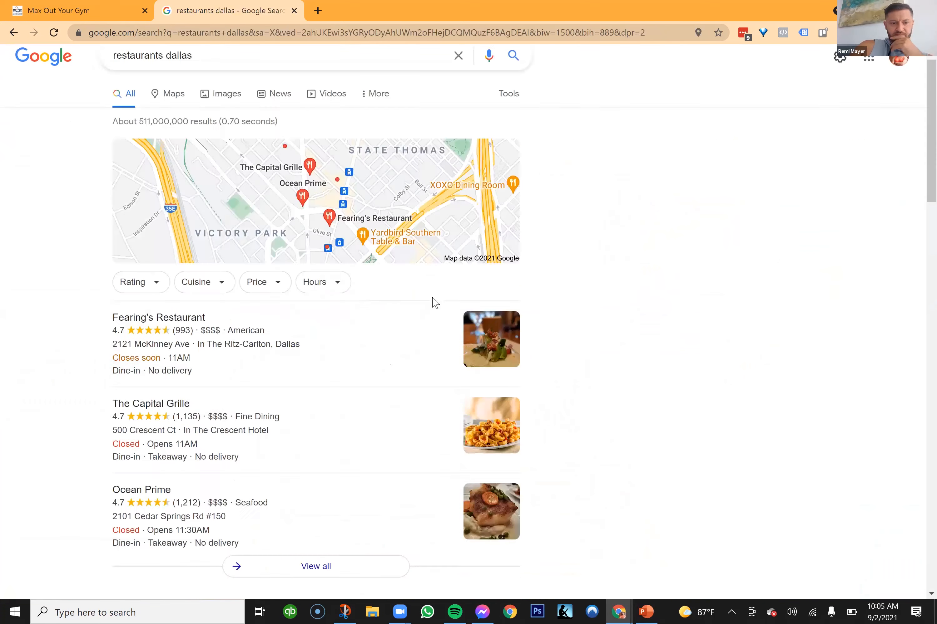
scroll(435, 302, "down", 4)
left_click(294, 407)
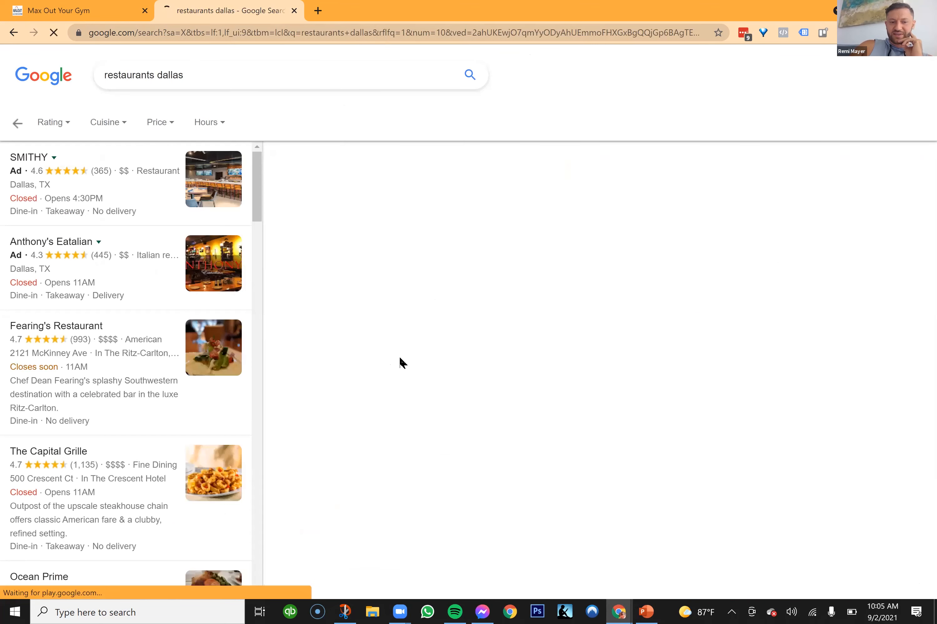
View the Dallas restaurant profiles of Ocean Prime, Kenny's Wood Fired Grill, Gemma and Toulouse Knox Street
scroll(115, 412, "down", 5)
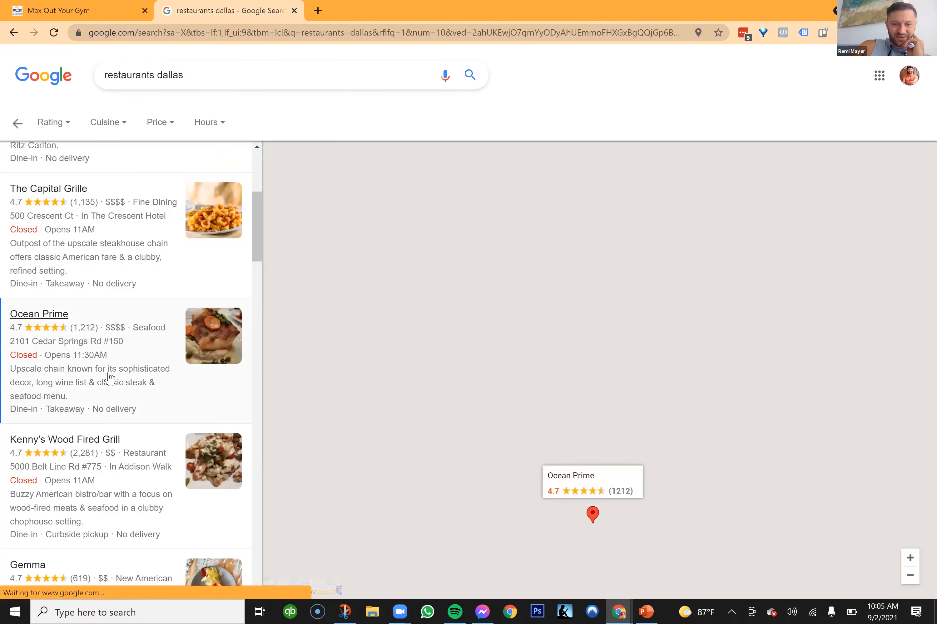
left_click(110, 378)
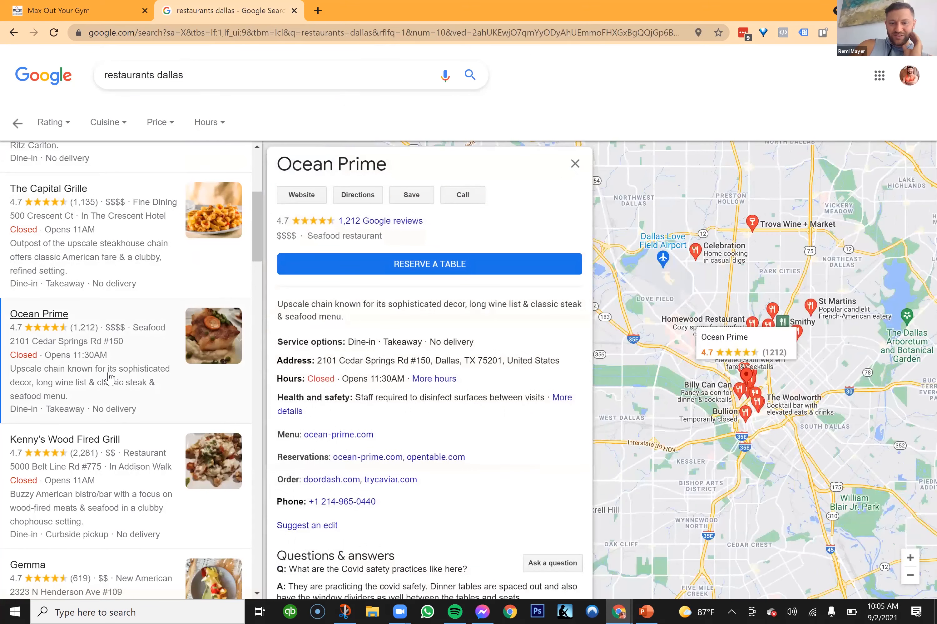
scroll(126, 409, "down", 3)
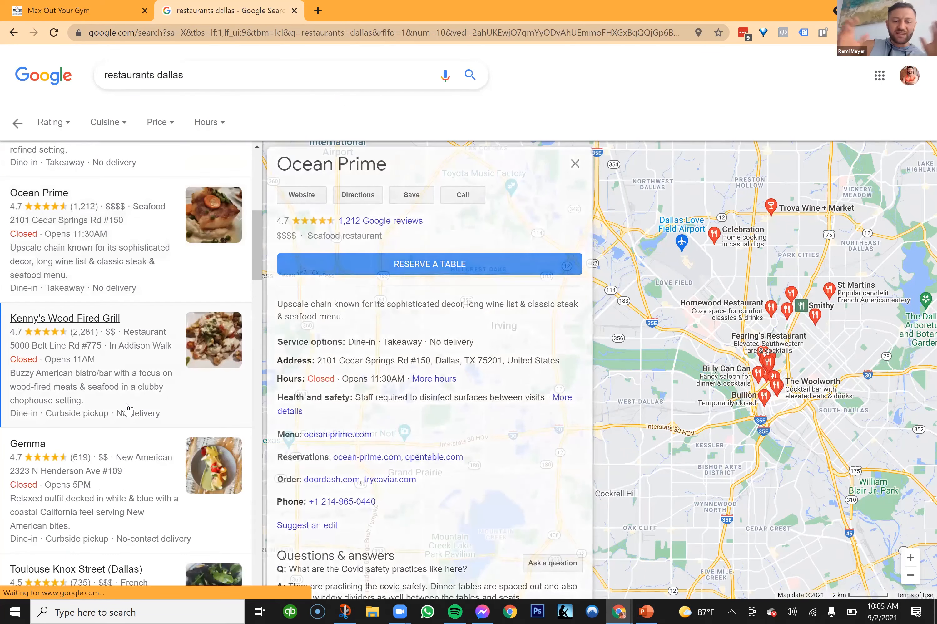
left_click(126, 409)
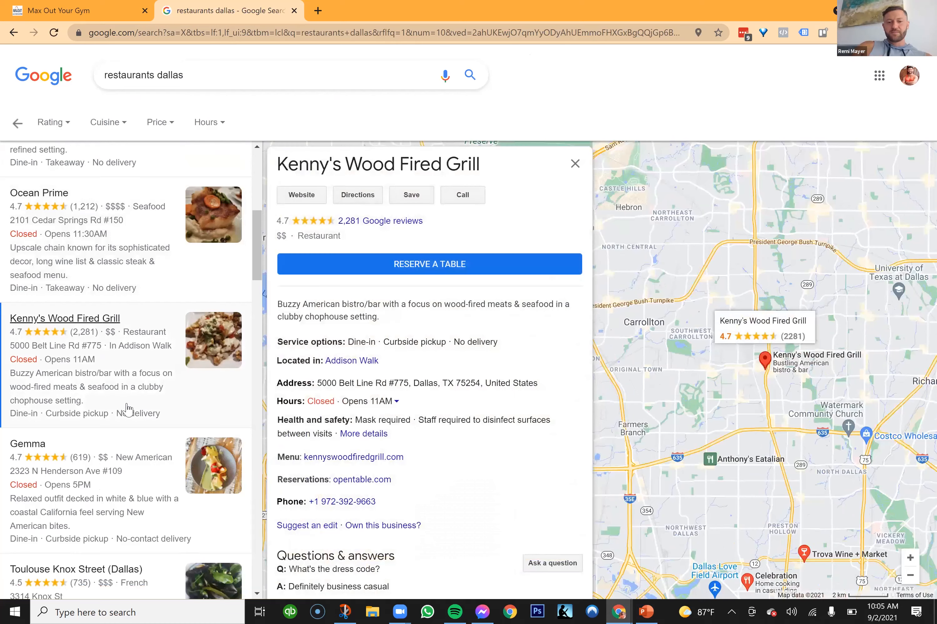
scroll(126, 387, "down", 2)
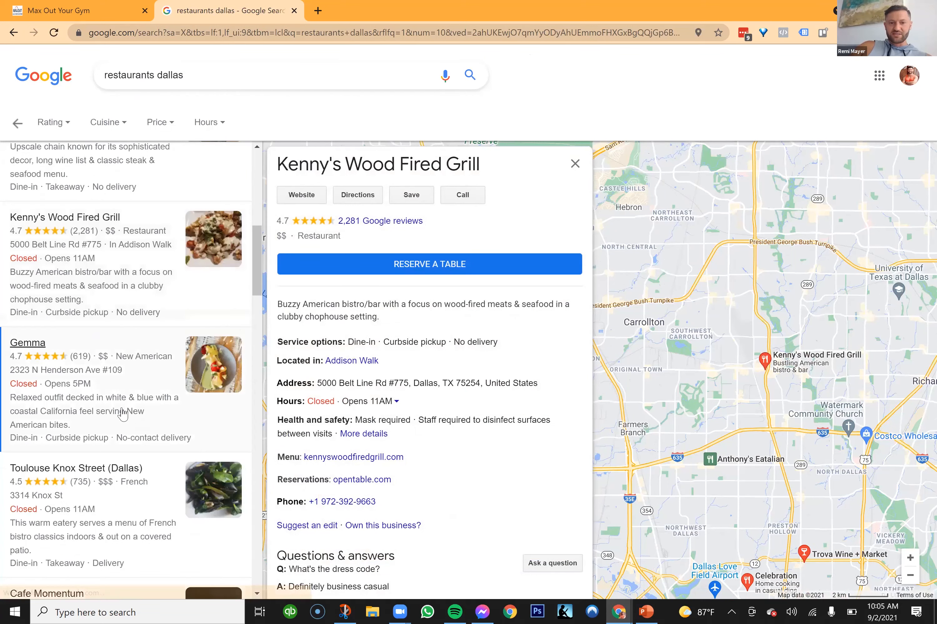
left_click(123, 415)
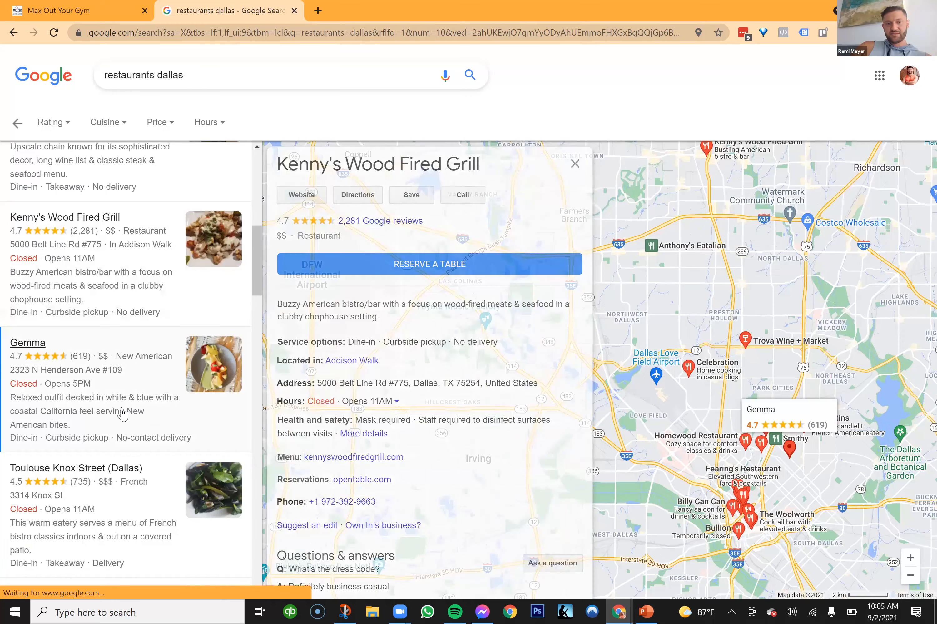
scroll(122, 415, "down", 3)
left_click(123, 414)
View the profiles of Cafe Momentum, Bullion and The Woolworth in the Dallas restaurant list
scroll(123, 414, "down", 2)
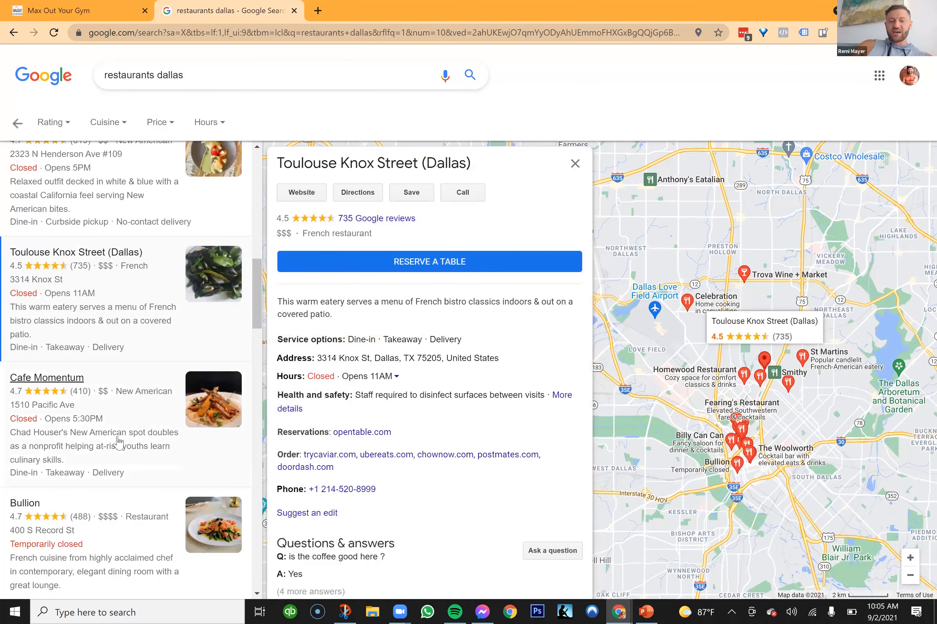
left_click(117, 443)
scroll(119, 447, "down", 3)
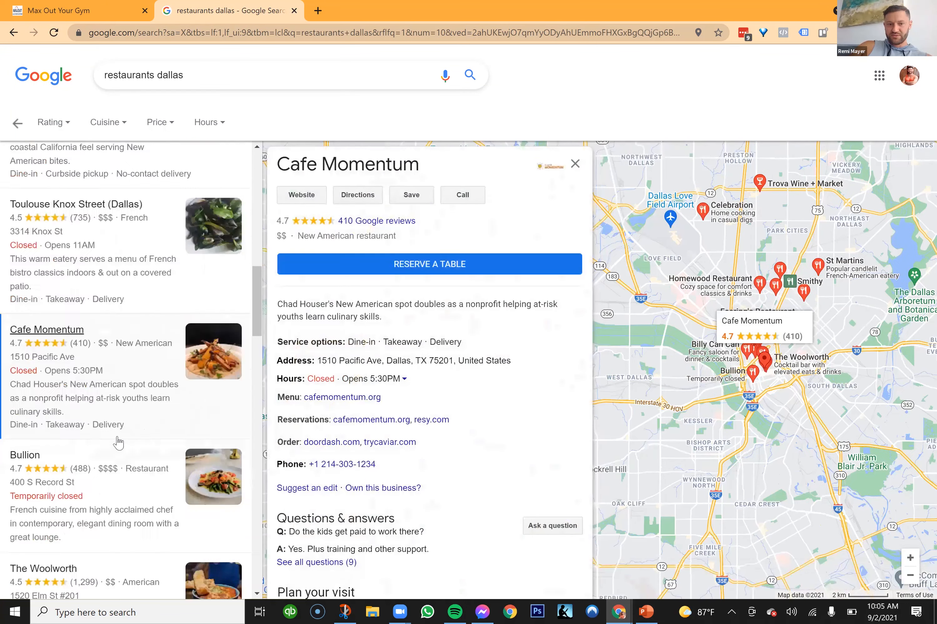
left_click(117, 471)
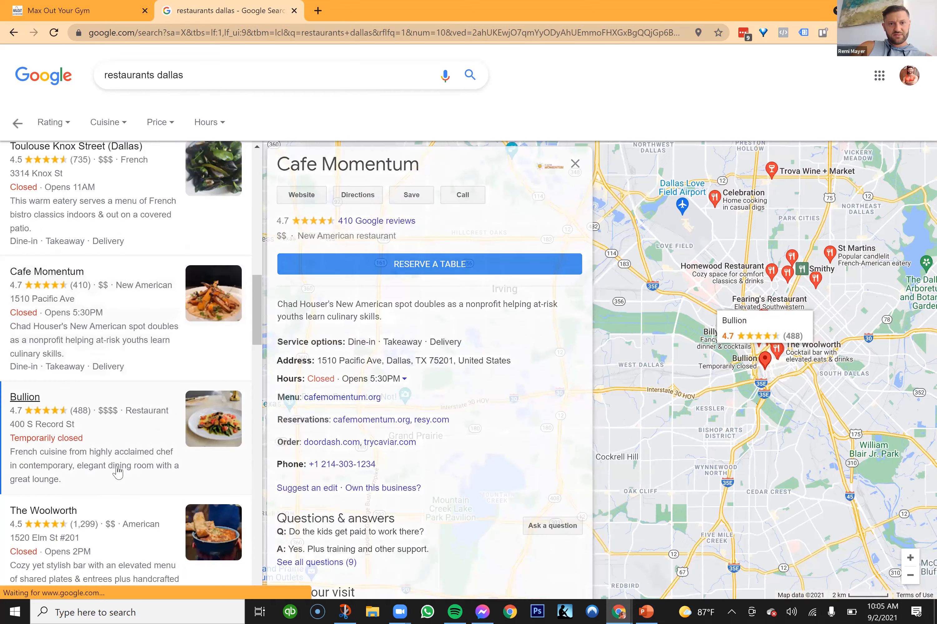
scroll(118, 472, "down", 2)
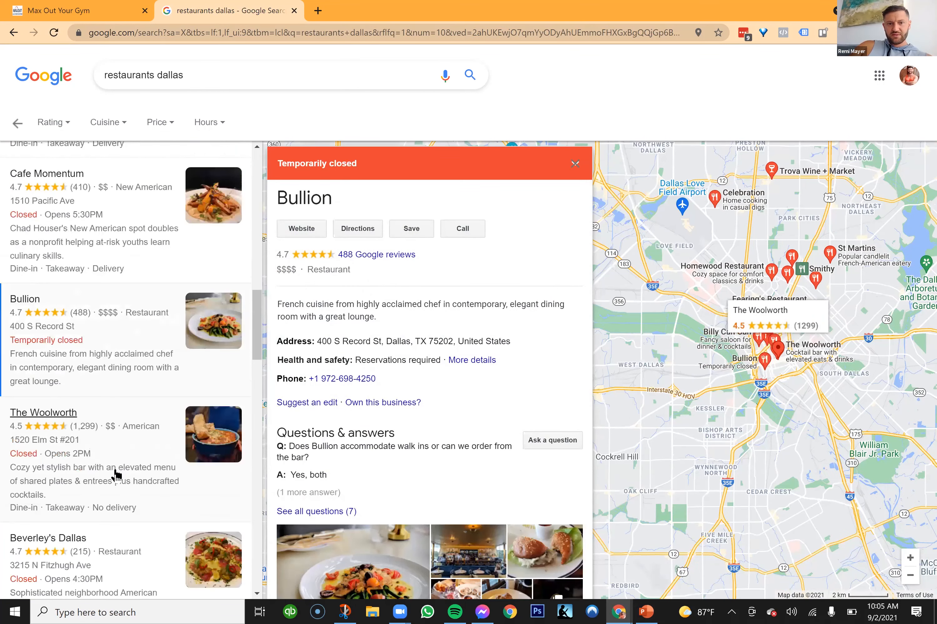
left_click(116, 475)
View the profiles of Celebration, St Martins and Uchi further down the Dallas restaurant list
scroll(116, 471, "down", 6)
left_click(113, 443)
scroll(112, 442, "down", 2)
left_click(112, 442)
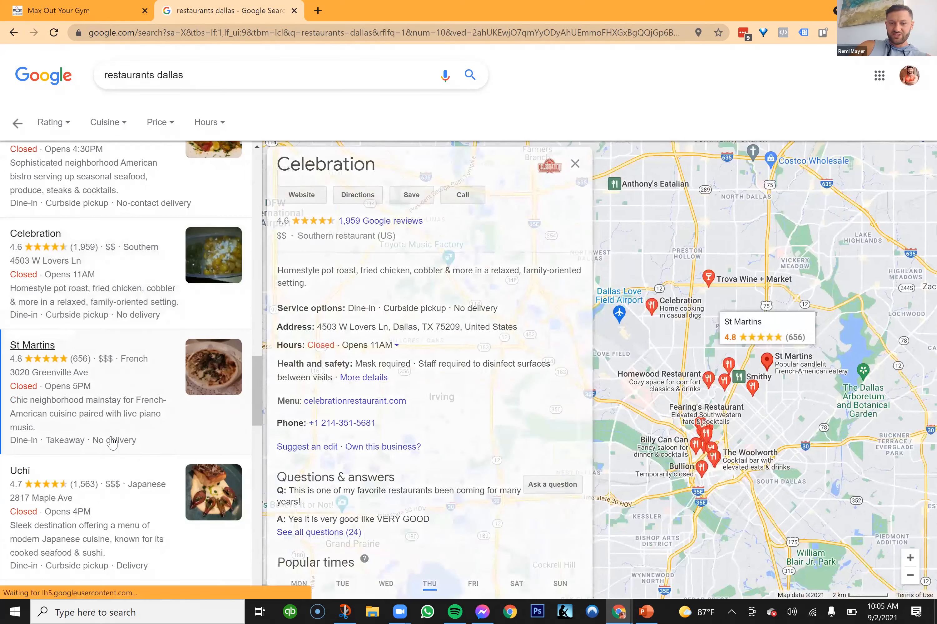
scroll(113, 442, "down", 2)
left_click(112, 442)
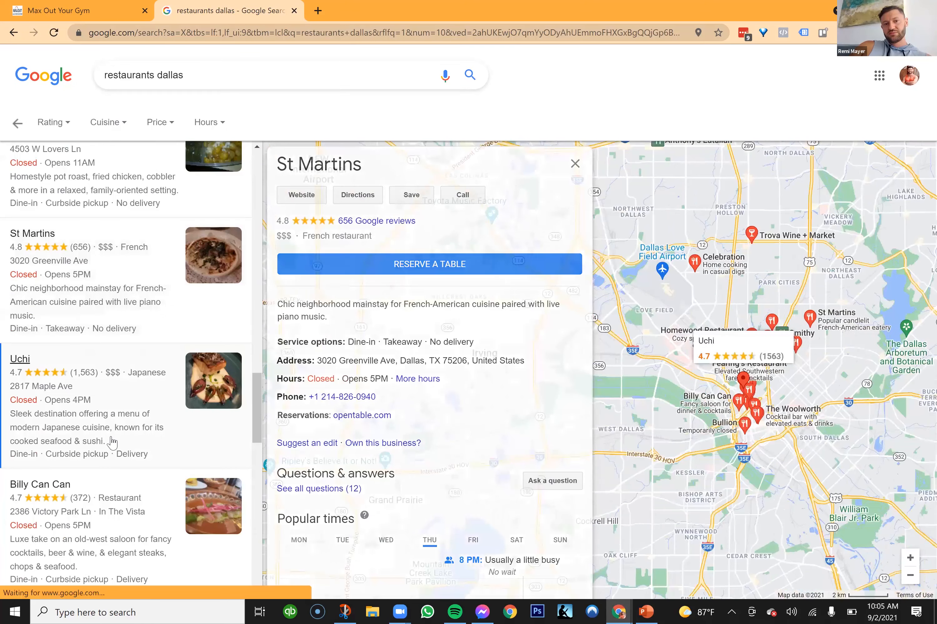
Return to the Max Out Your Gym Lead Finder and set the lead category to Massage spa
left_click(68, 8)
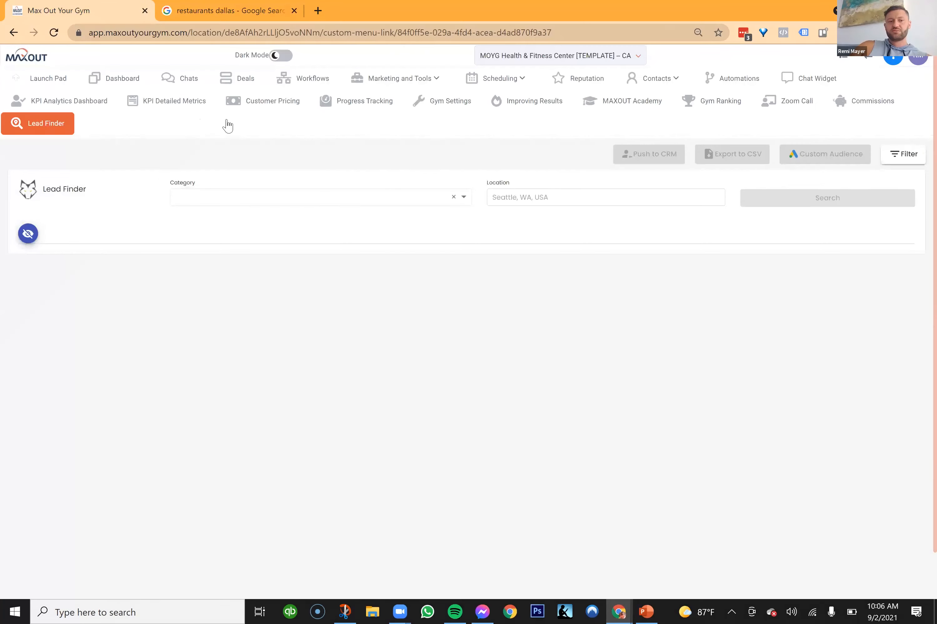
left_click(327, 197)
type("s")
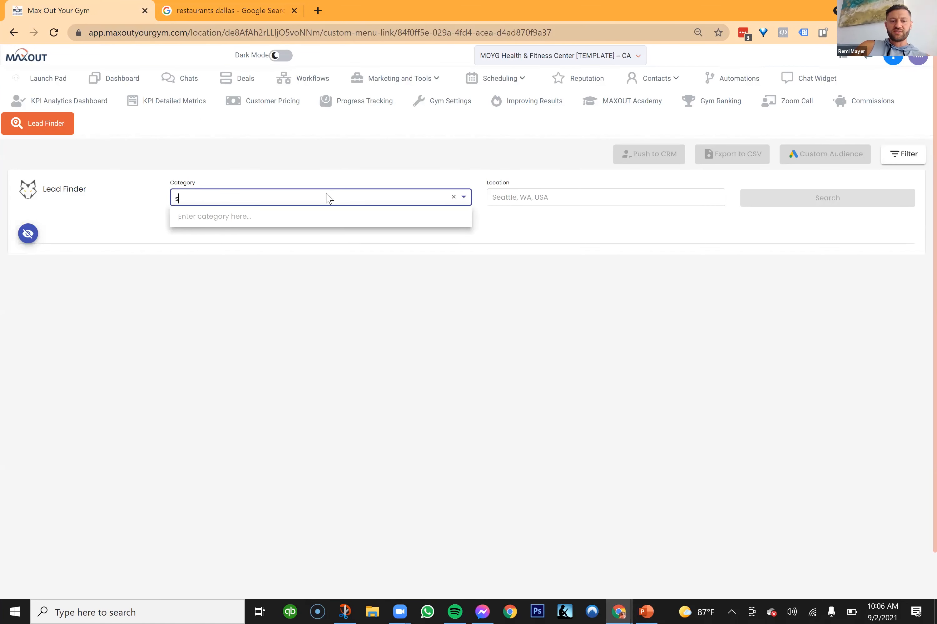
type("pa")
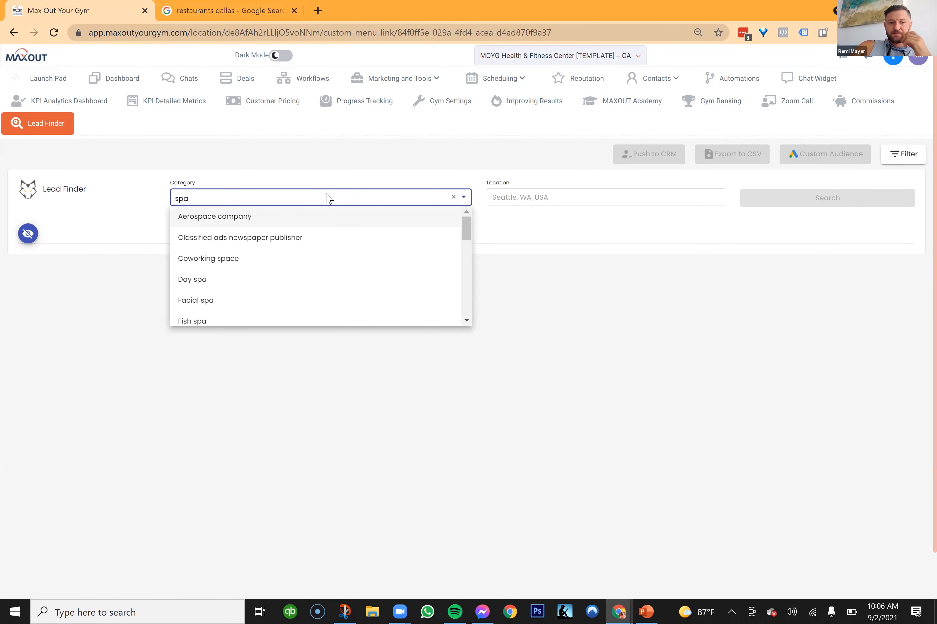
scroll(270, 290, "down", 2)
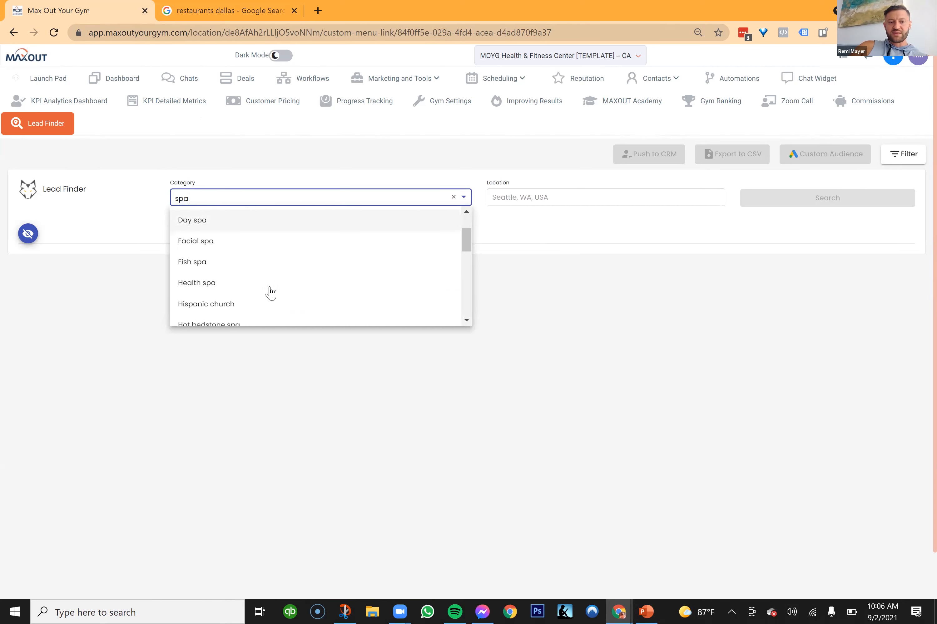
scroll(229, 295, "down", 1)
scroll(230, 294, "down", 1)
left_click(225, 294)
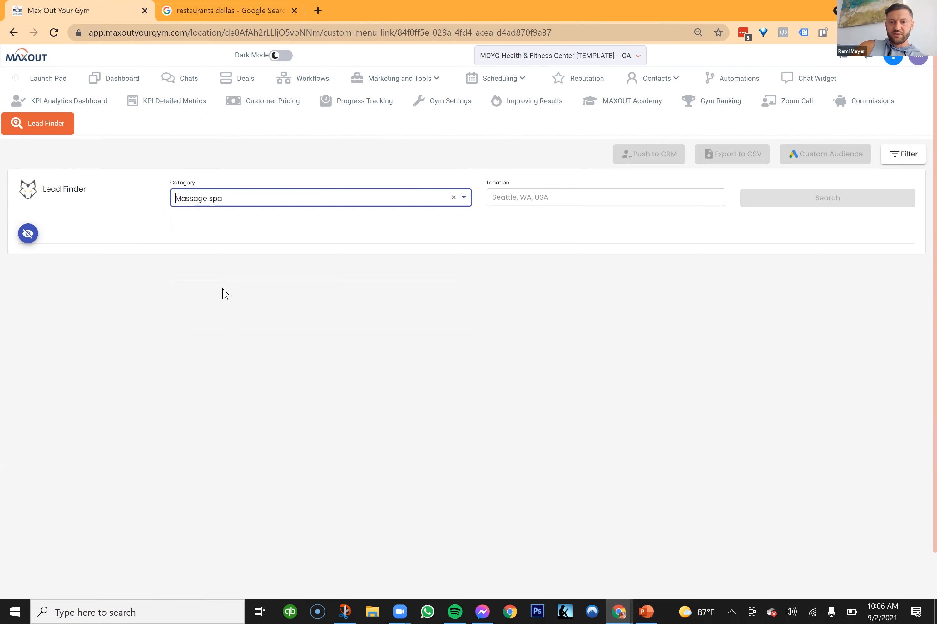
Set the location to Dallas, TX, US, run the lead search, and stop the live data search once leads are listed
left_click(568, 200)
type("dal")
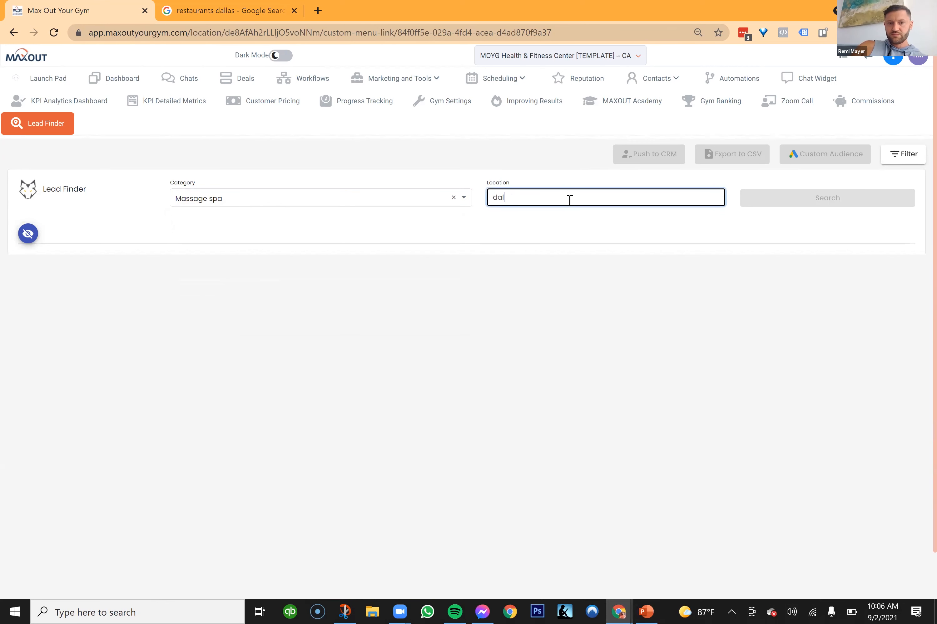
type("las")
left_click(575, 221)
left_click(822, 203)
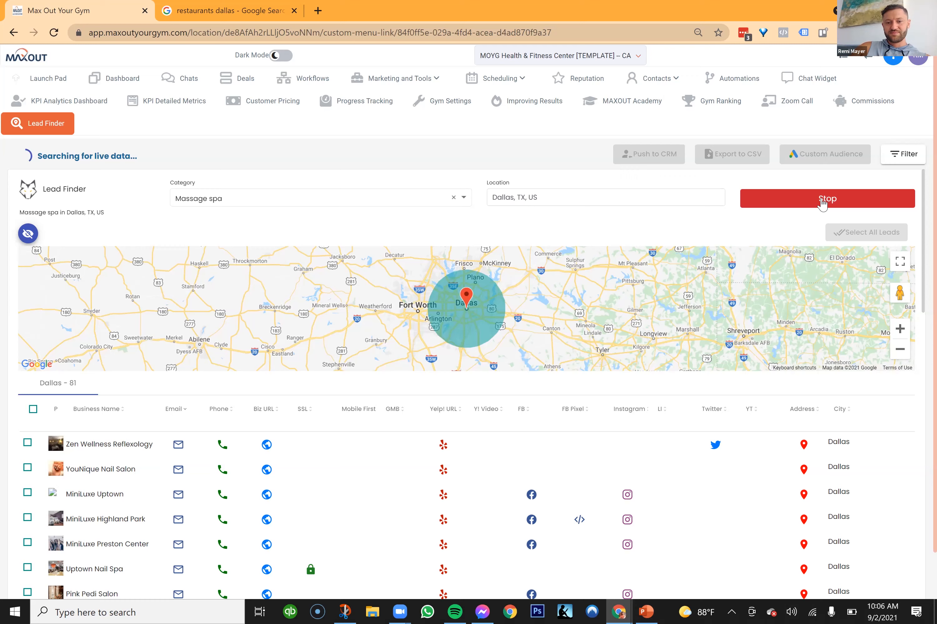
left_click(822, 200)
Review the Dallas massage spa leads for their available contact details, websites and social media profiles
scroll(578, 479, "down", 5)
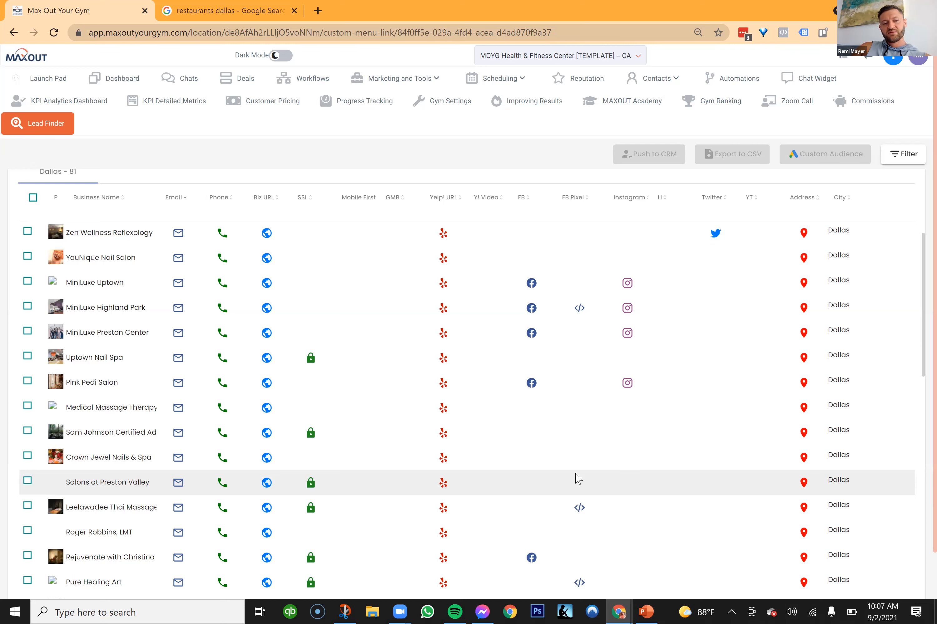
scroll(576, 479, "down", 10)
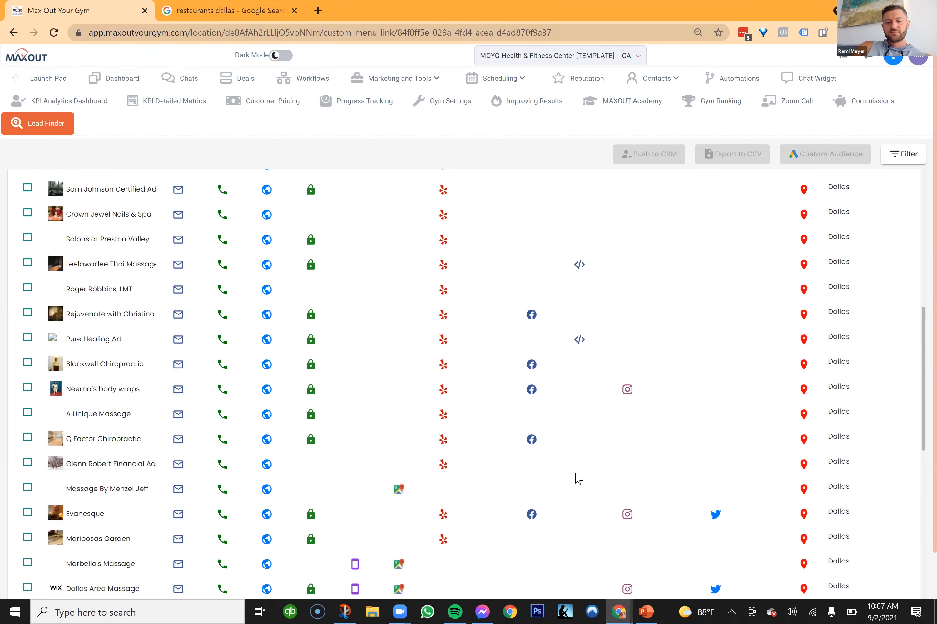
scroll(577, 479, "down", 6)
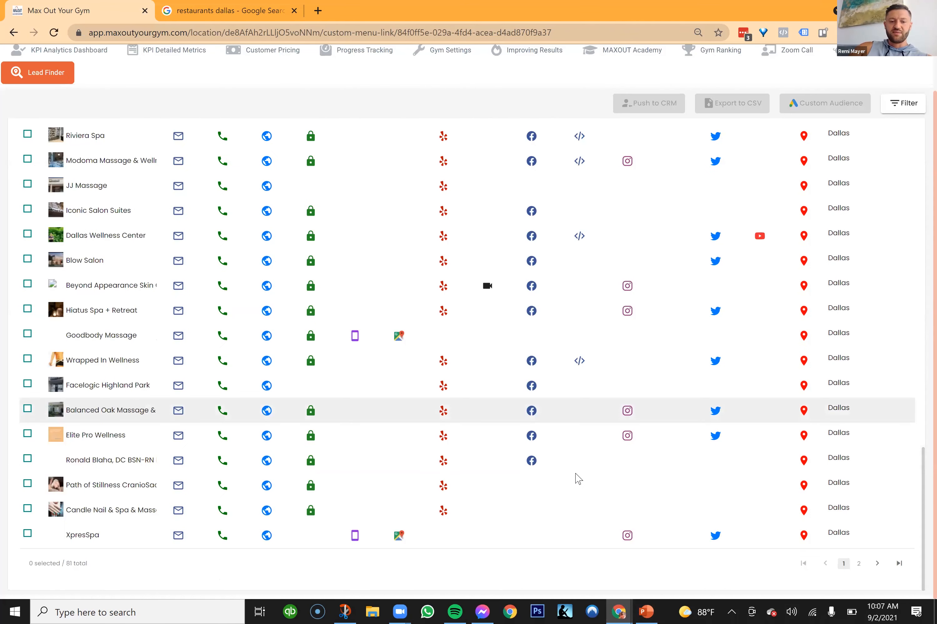
scroll(485, 330, "up", 15)
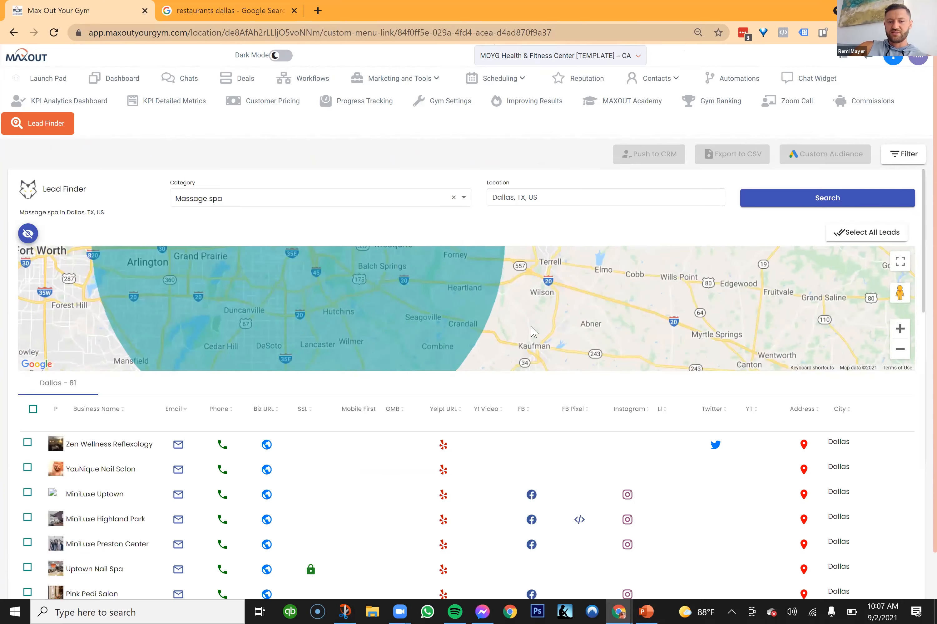
scroll(531, 334, "down", 5)
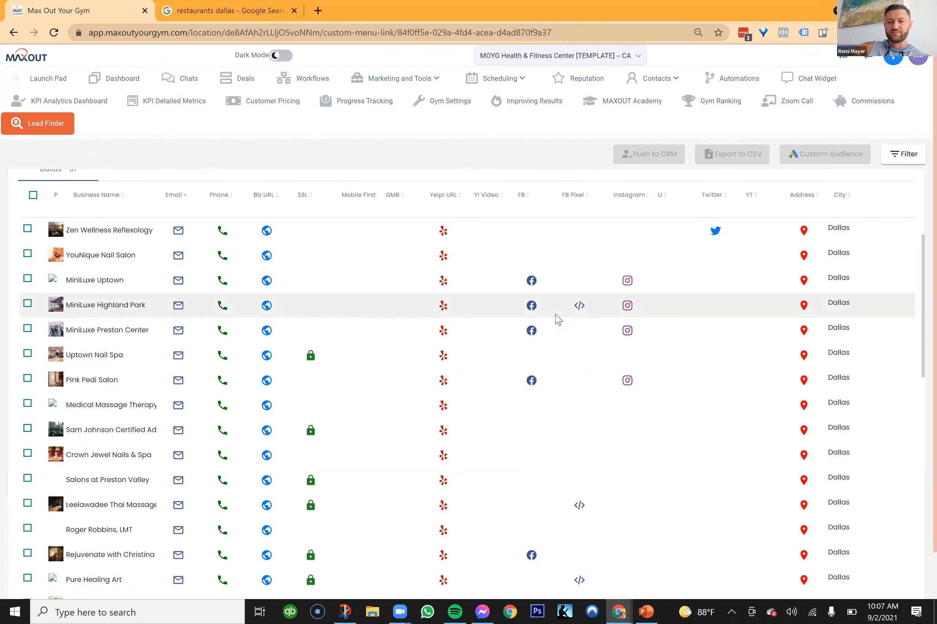